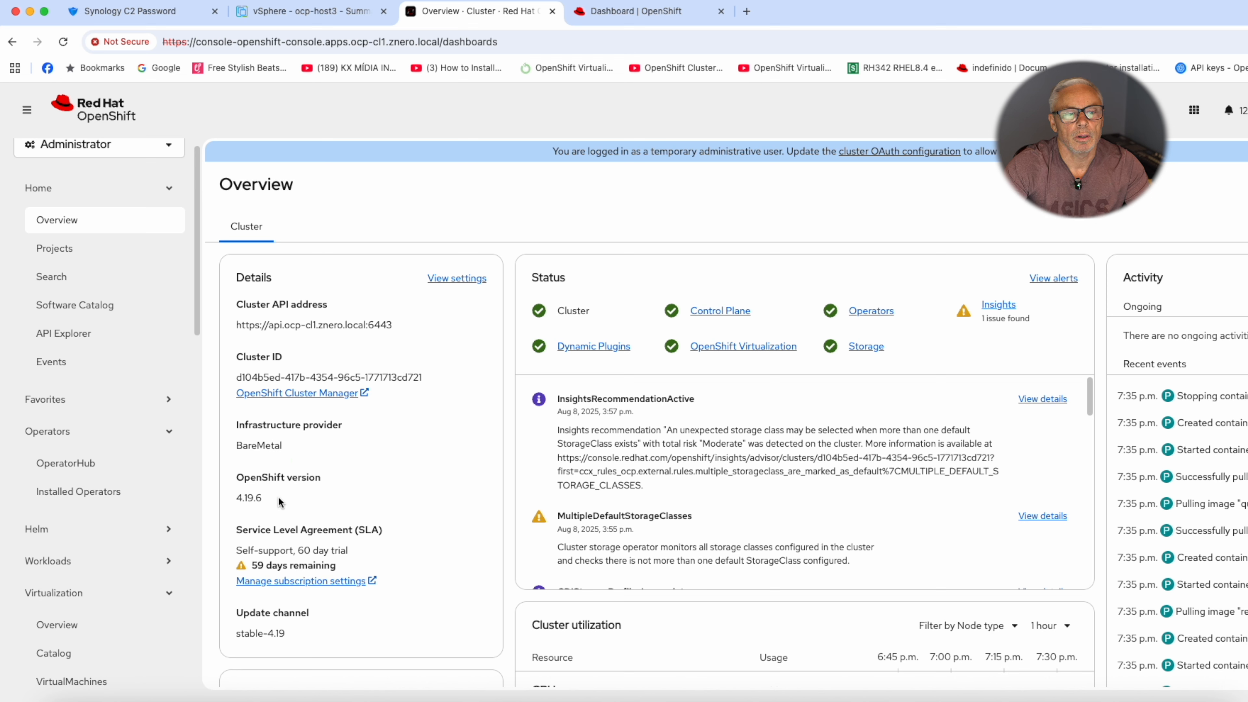
- Check the infrastructure provider in the Details card of the cluster overview
double_click(278, 444)
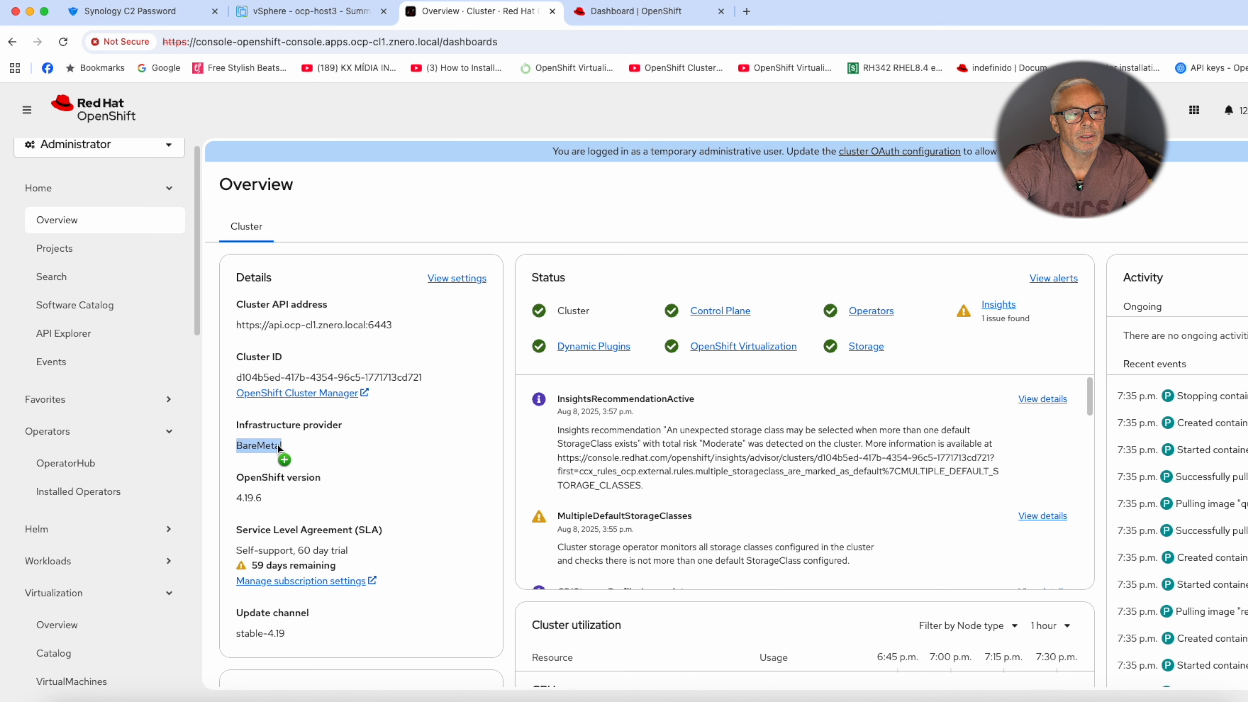
drag(235, 445, 283, 445)
drag(281, 444, 238, 444)
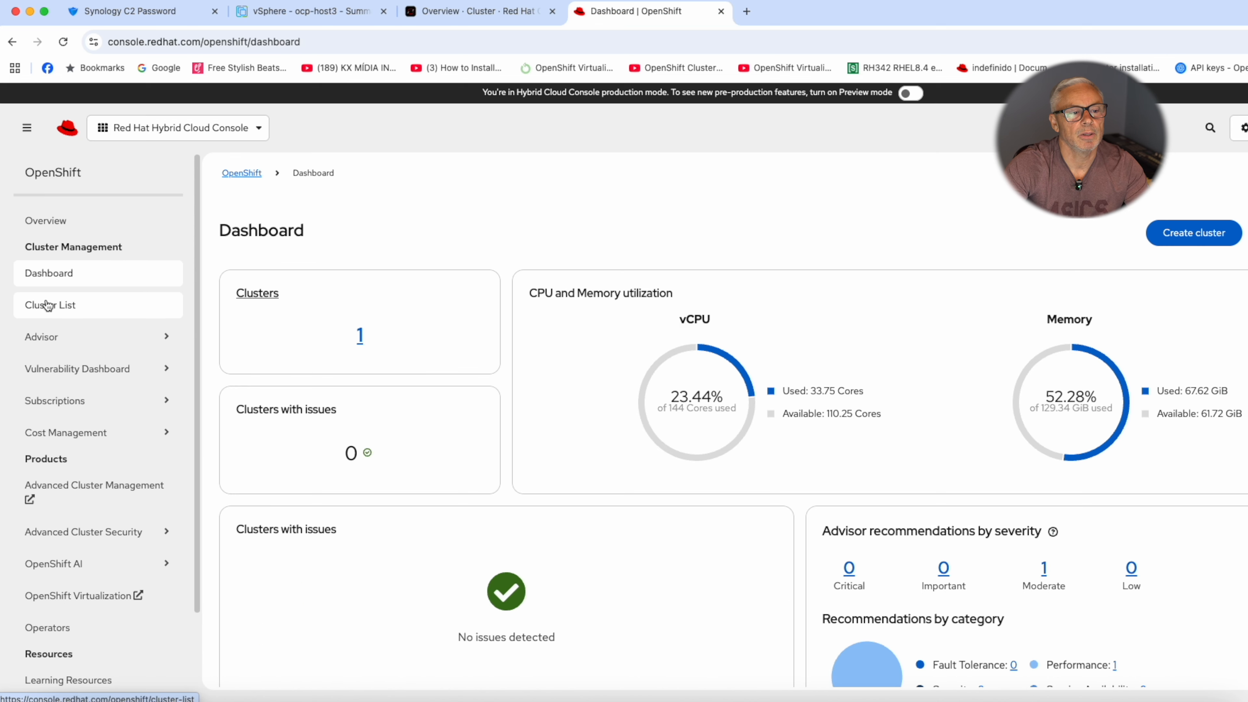
- Open the ocp-cl1 cluster from the Hybrid Cloud Console cluster list and inspect the roles of its installed hosts
click(51, 305)
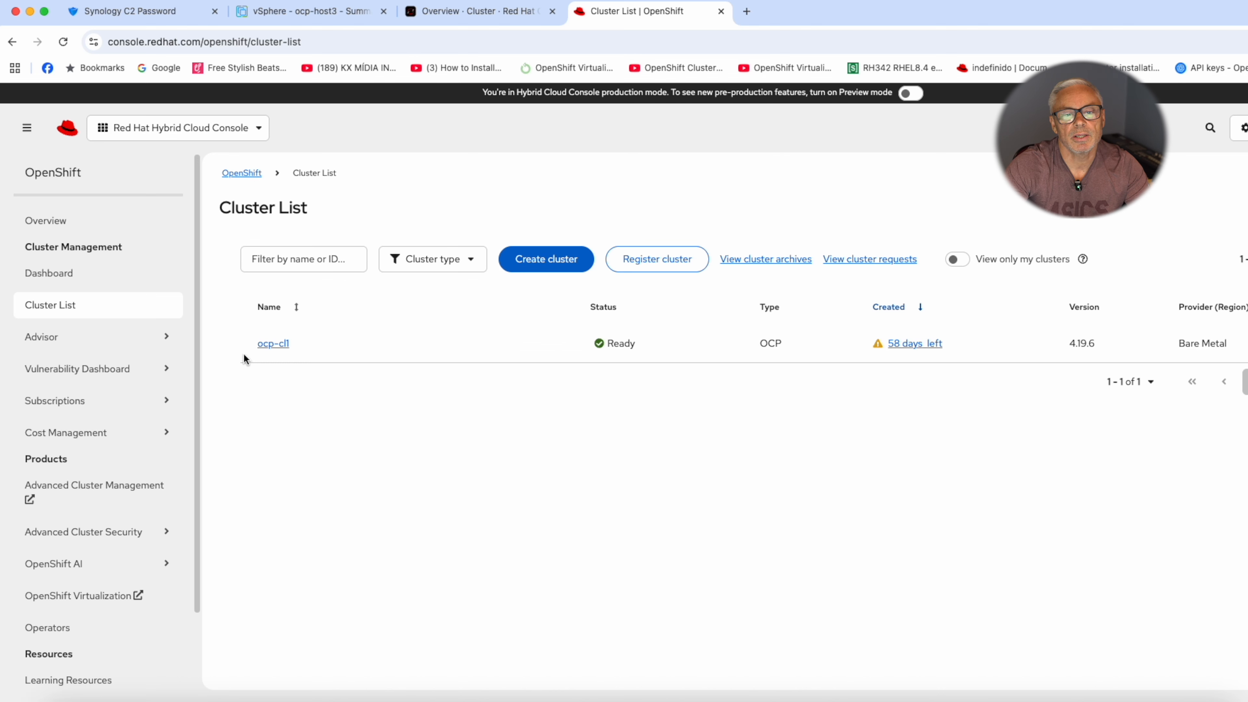
click(279, 345)
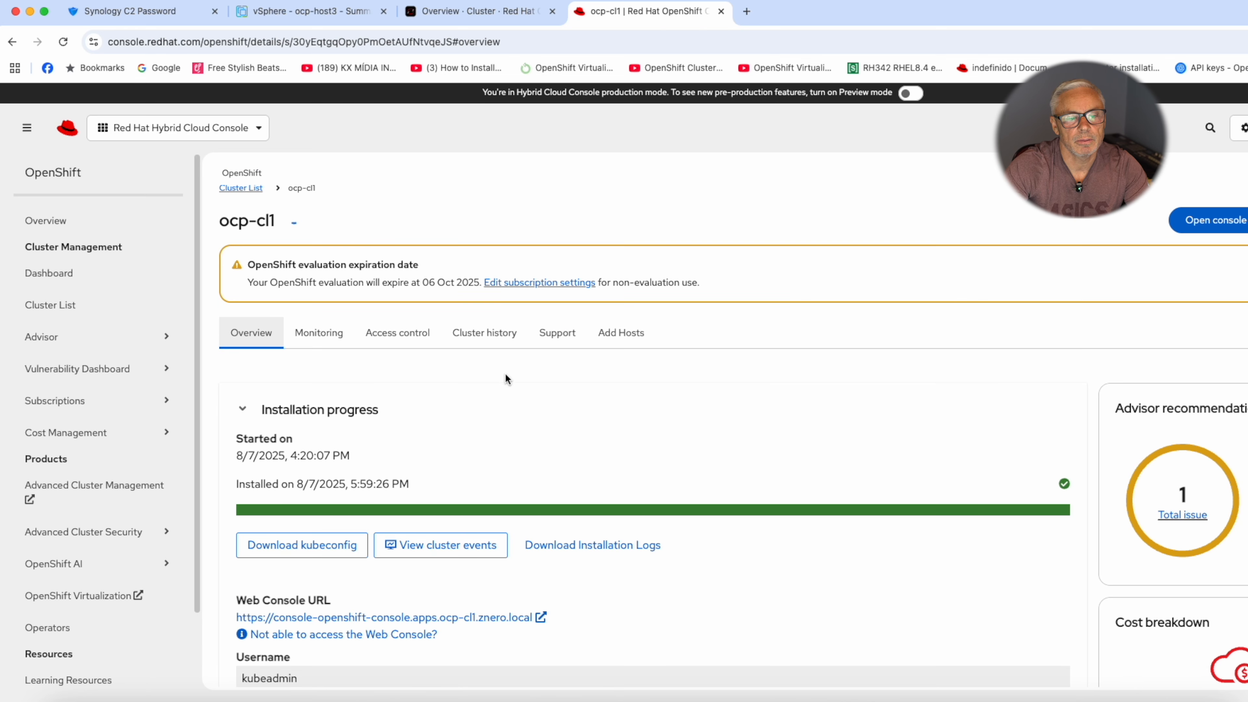
scroll(453, 555, down, 6)
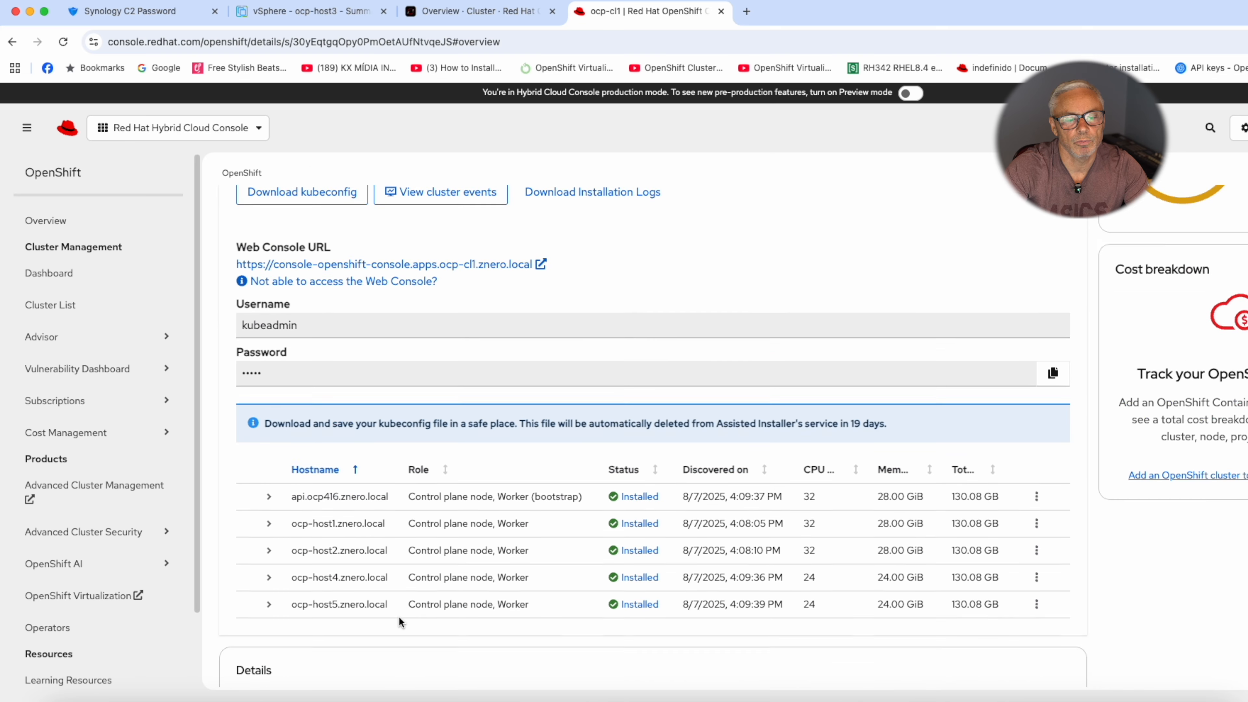
scroll(410, 453, down, 3)
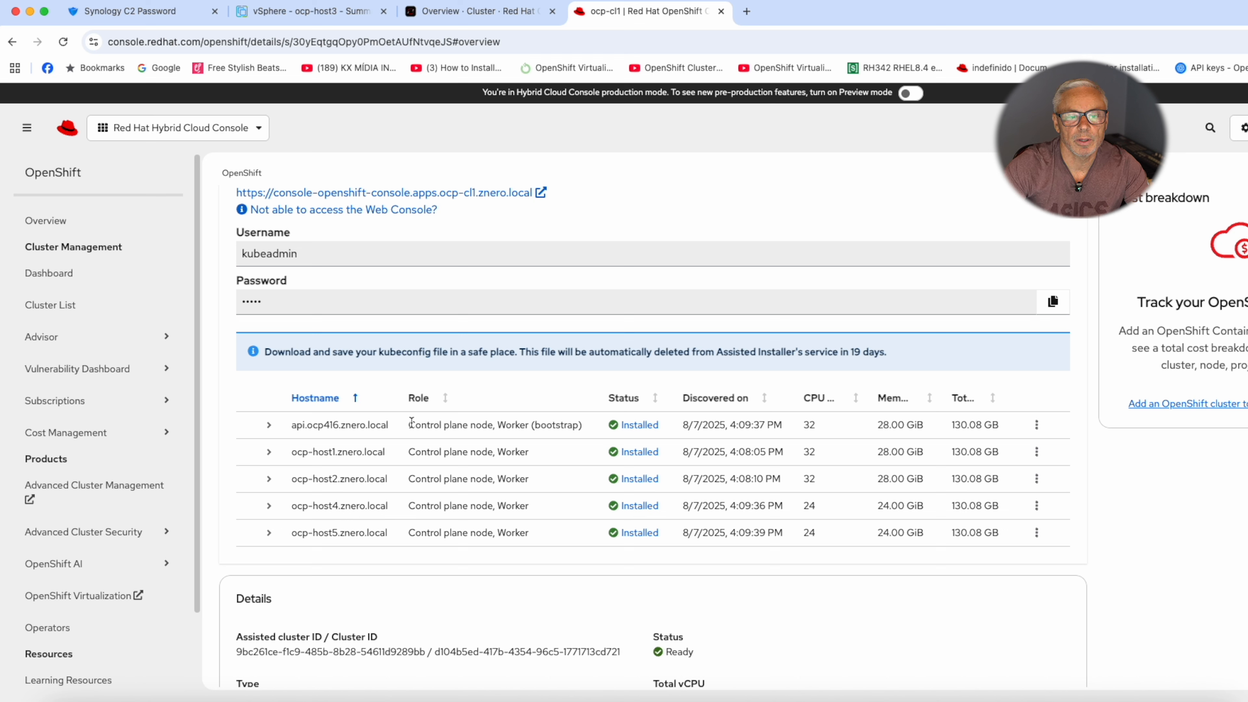
mouse_move(412, 422)
mouse_down()
mouse_move(583, 426)
mouse_move(412, 423)
mouse_up()
click(583, 426)
click(409, 426)
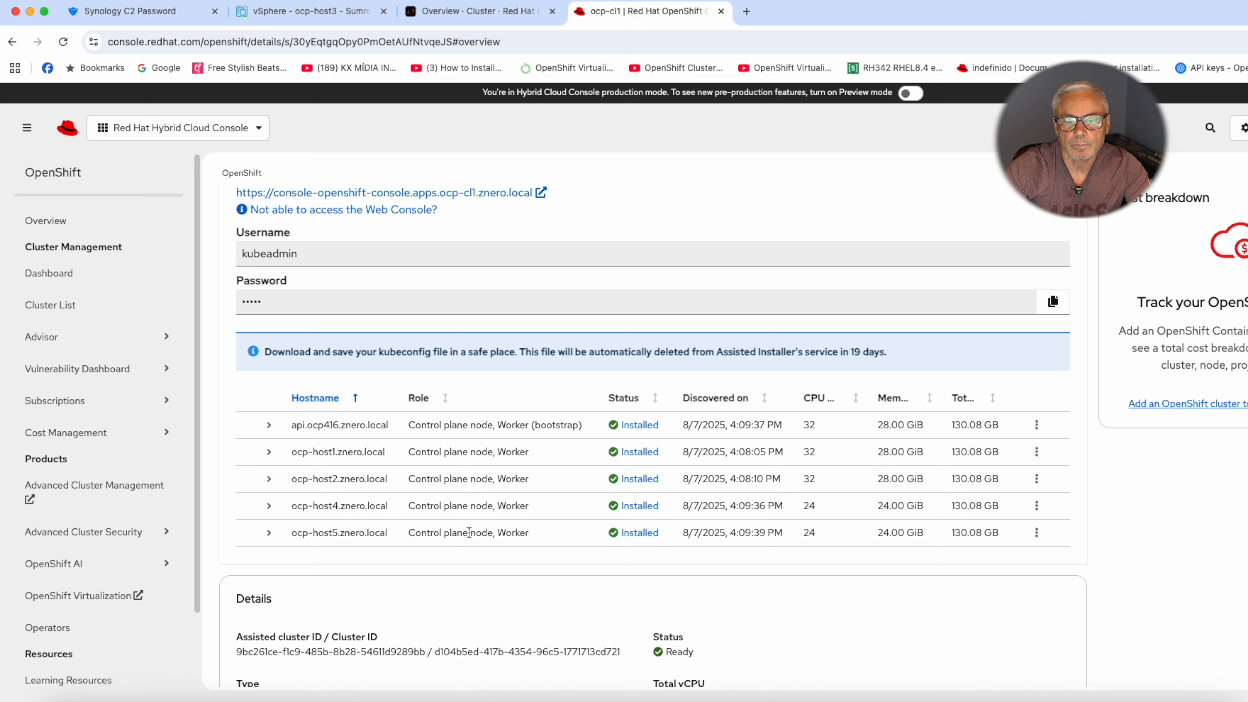
- Review the ocp-cl1 cluster's details and subscription settings, including its service level agreement
scroll(323, 552, down, 10)
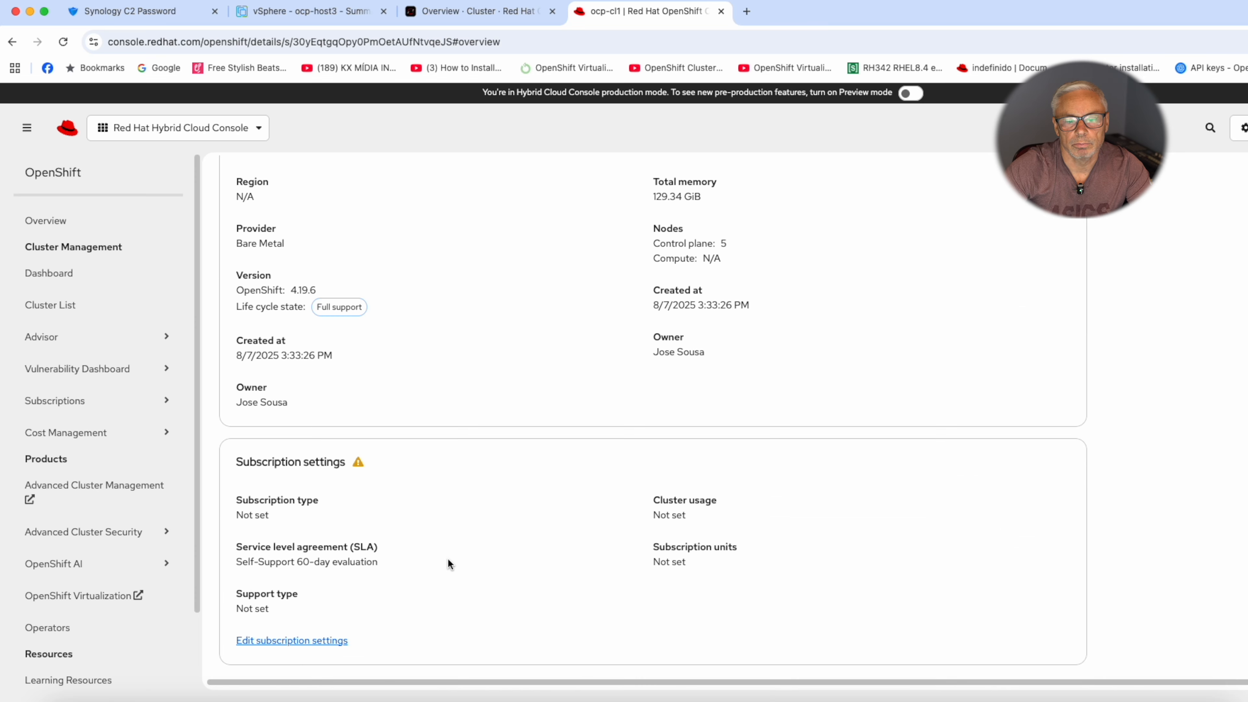
scroll(491, 546, up, 5)
scroll(521, 541, down, 5)
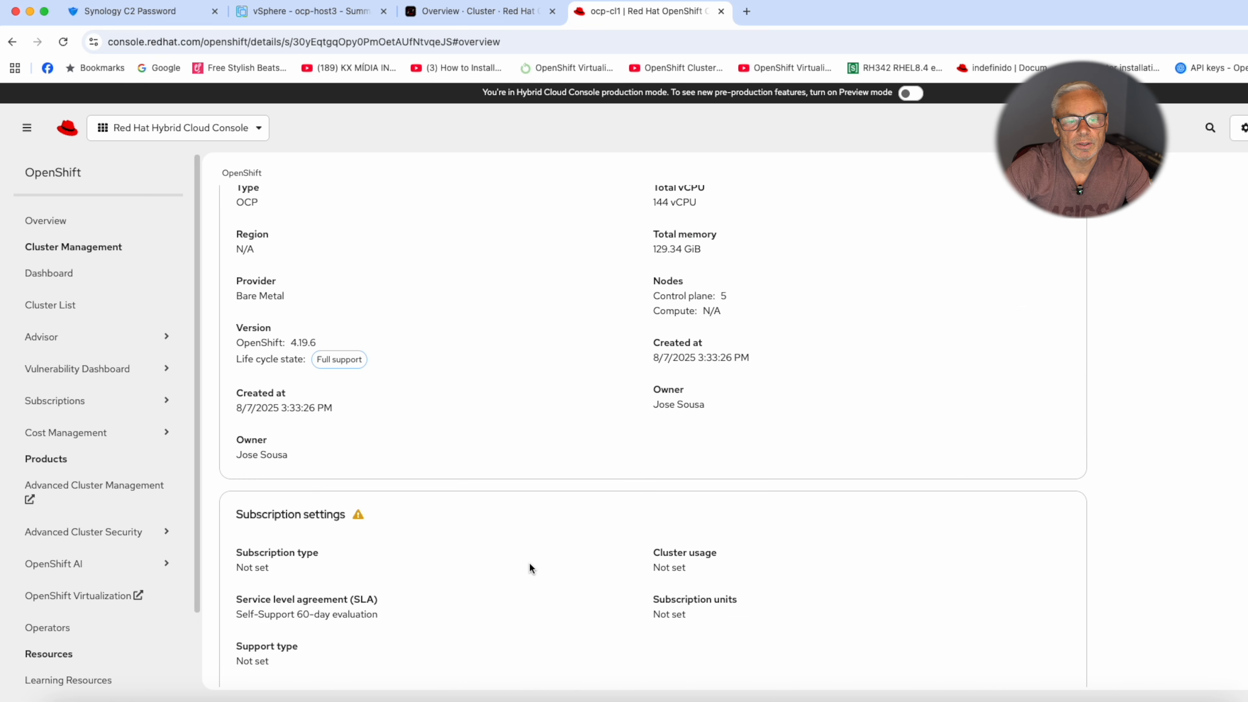
drag(236, 615, 382, 614)
scroll(397, 592, up, 10)
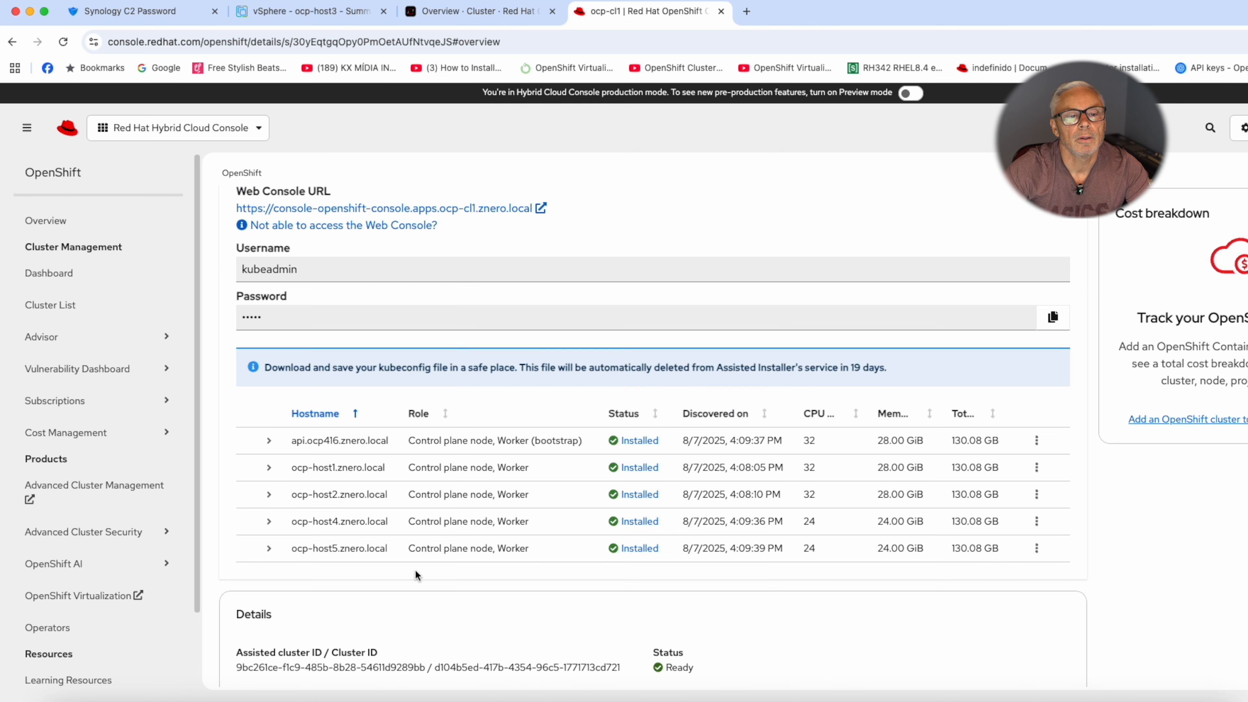
scroll(428, 519, up, 5)
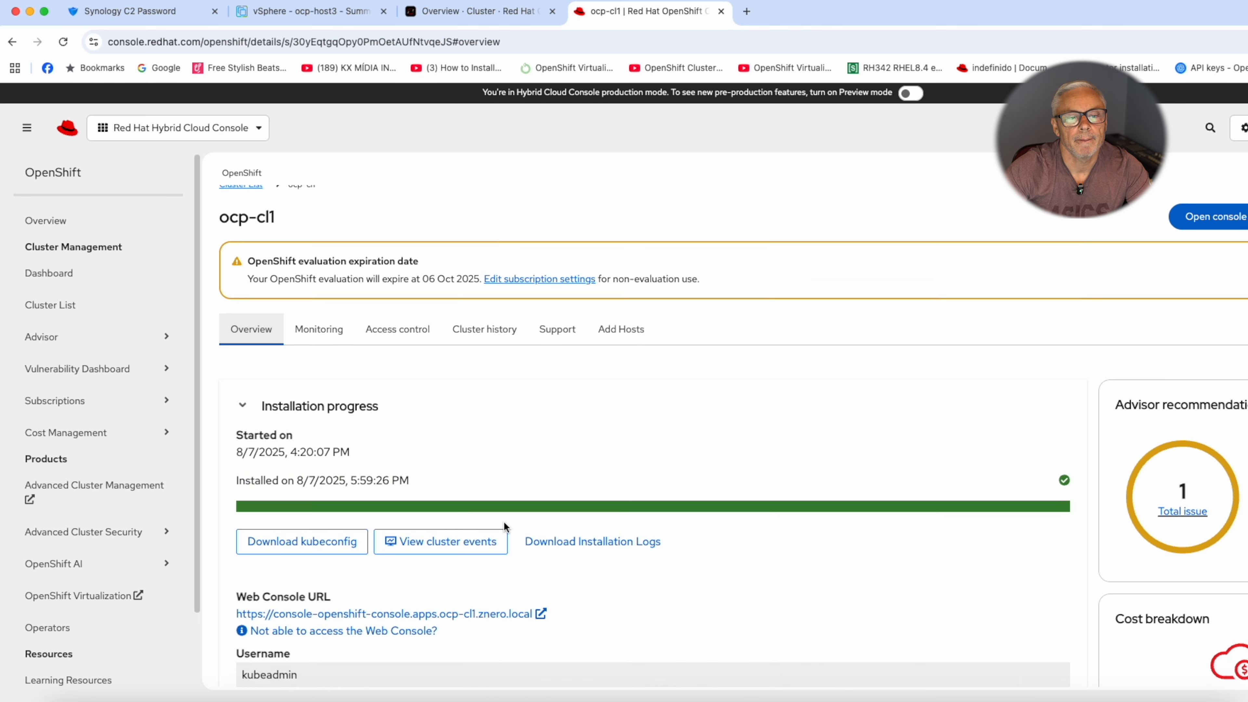
- Look through the ocp-cl1 cluster's monitoring, access control, history and host-adding pages
click(346, 351)
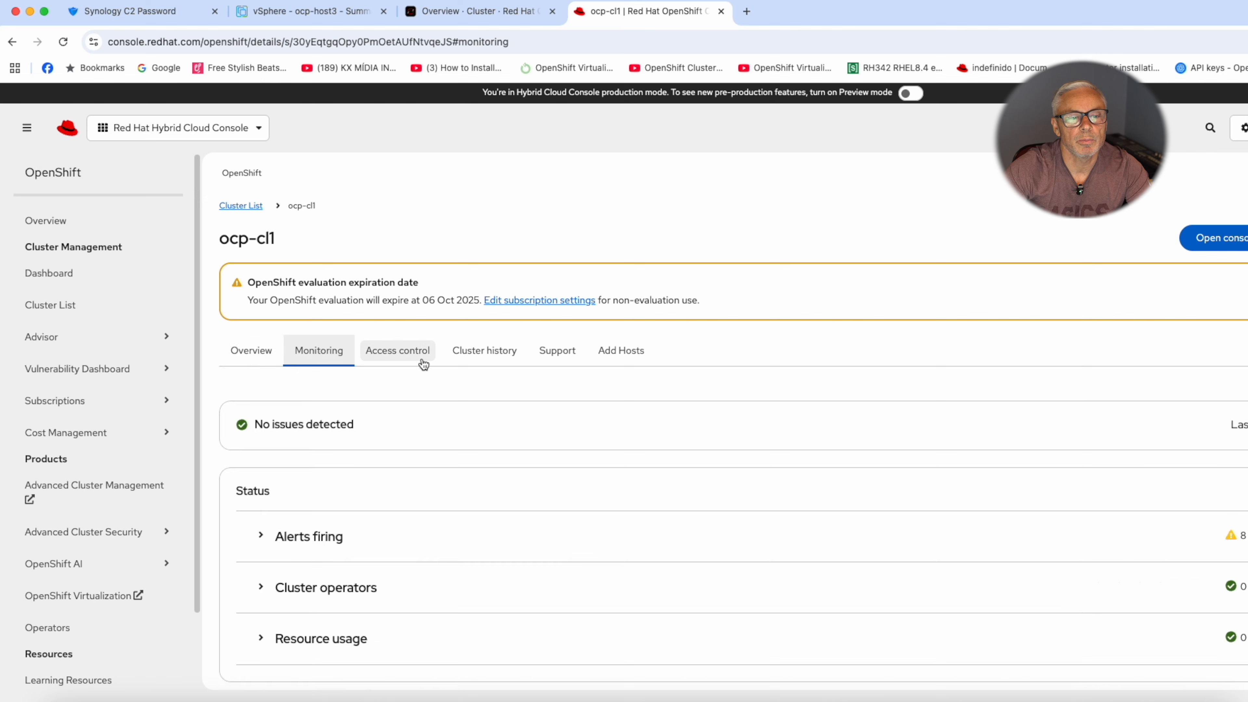
click(391, 353)
click(511, 353)
click(597, 351)
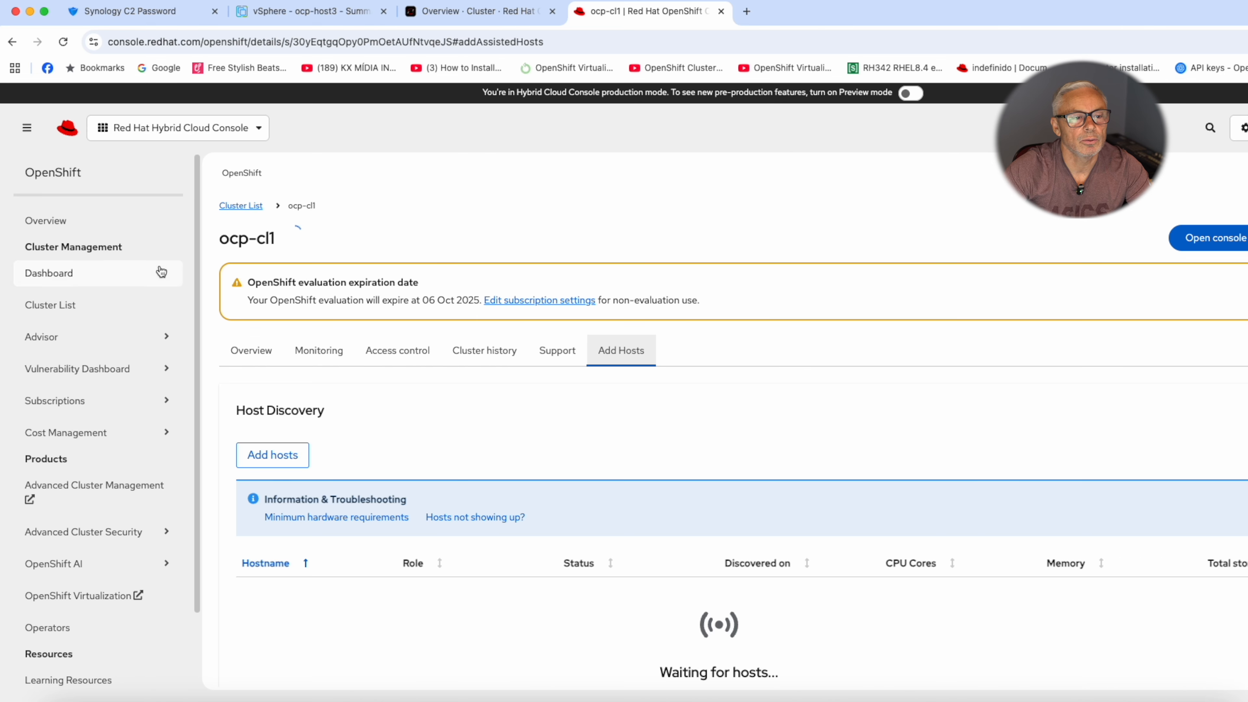
- Return to the cluster list and start creating a new datacenter cluster with the Assisted Installer
click(57, 309)
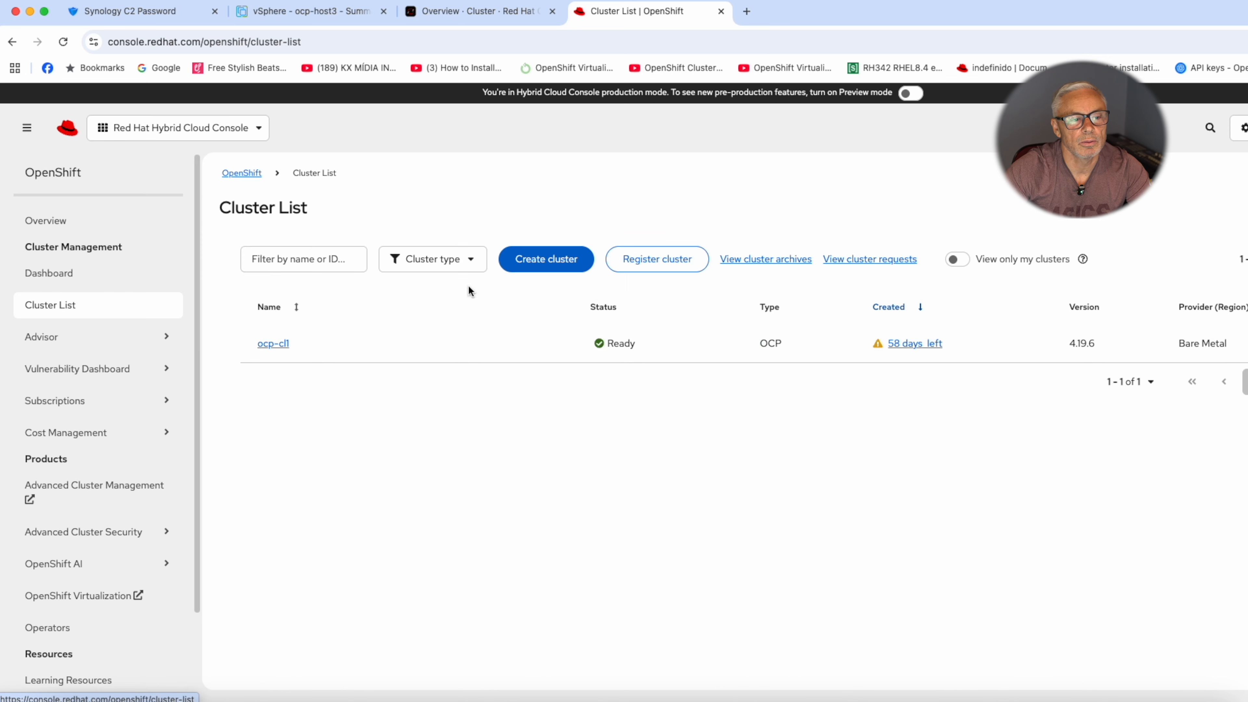
click(549, 269)
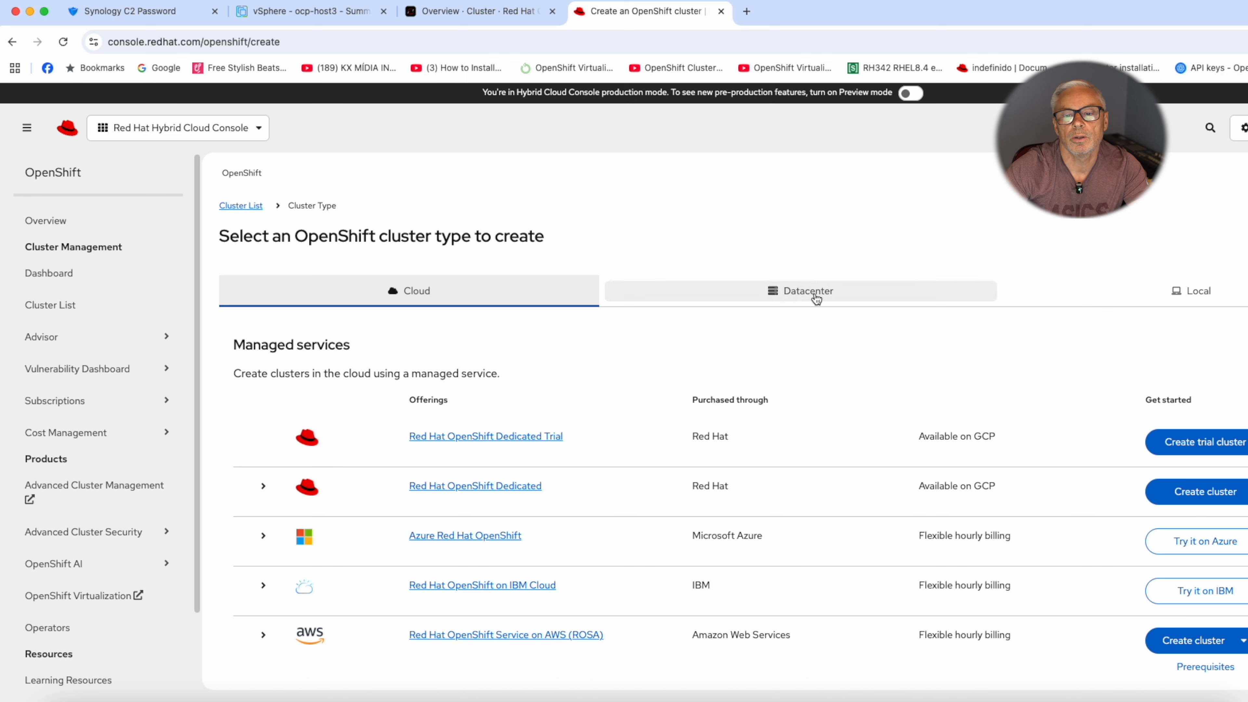
scroll(505, 426, down, 1)
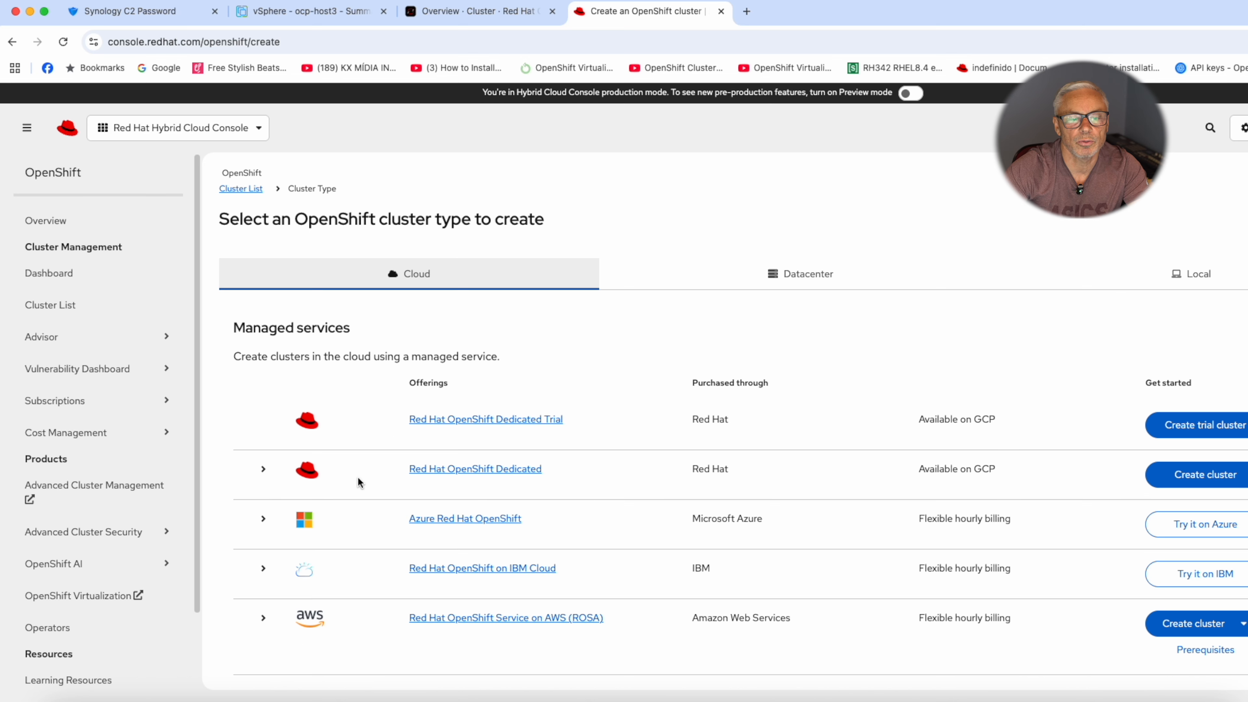
scroll(484, 561, down, 5)
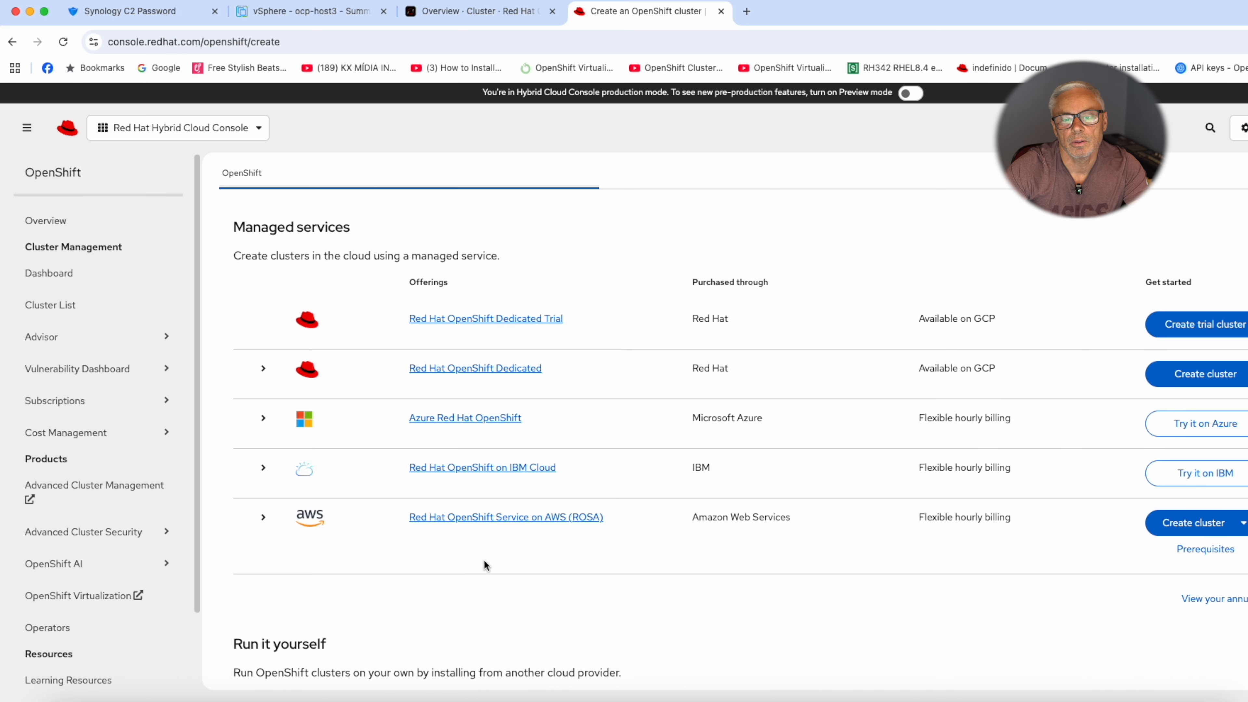
scroll(501, 548, up, 5)
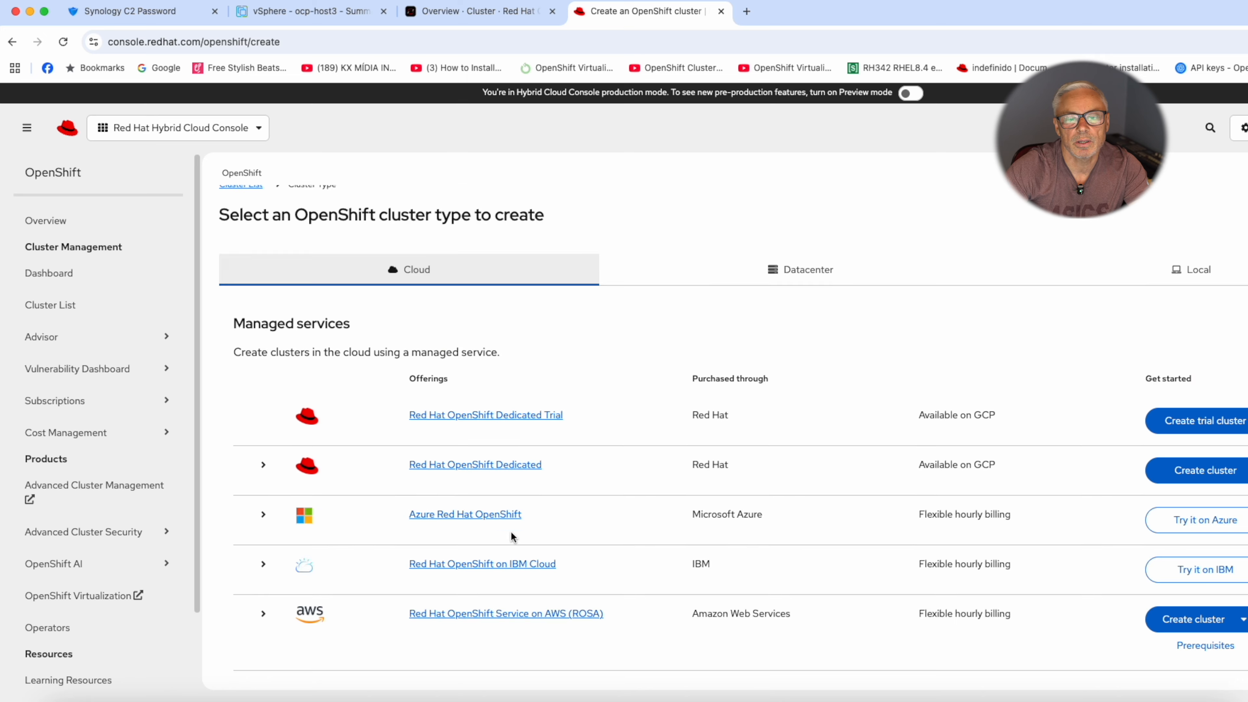
click(814, 270)
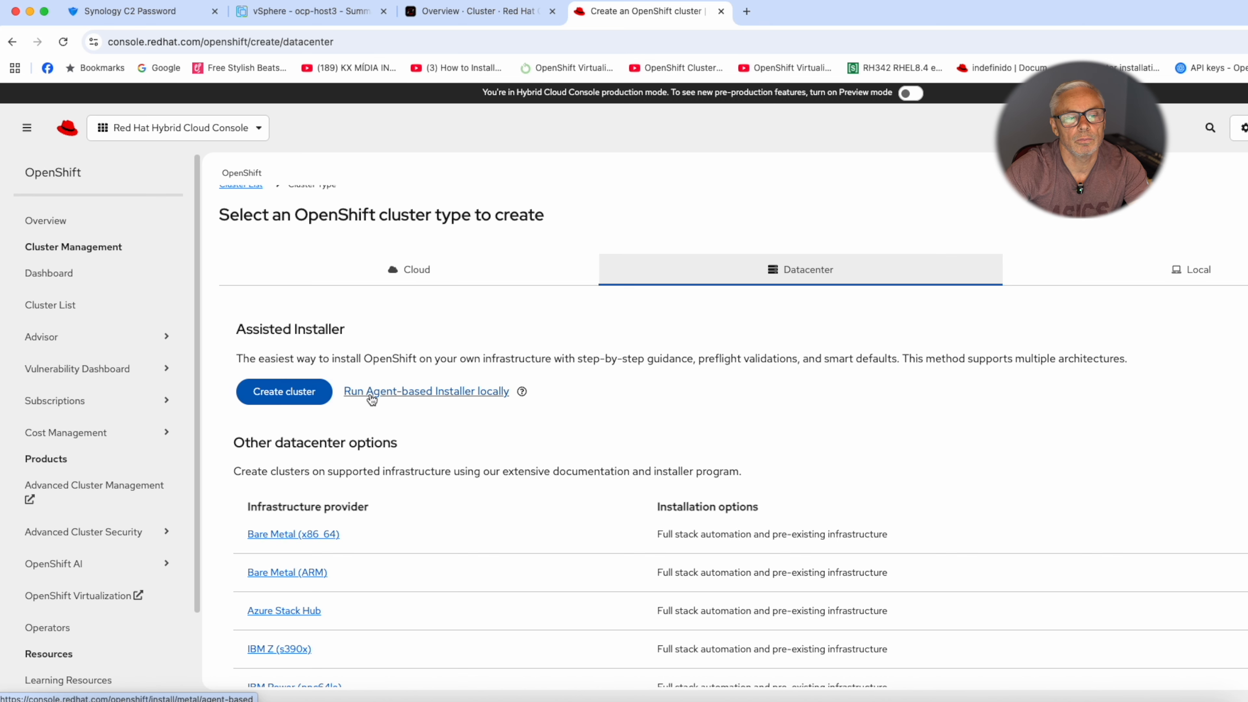
click(271, 393)
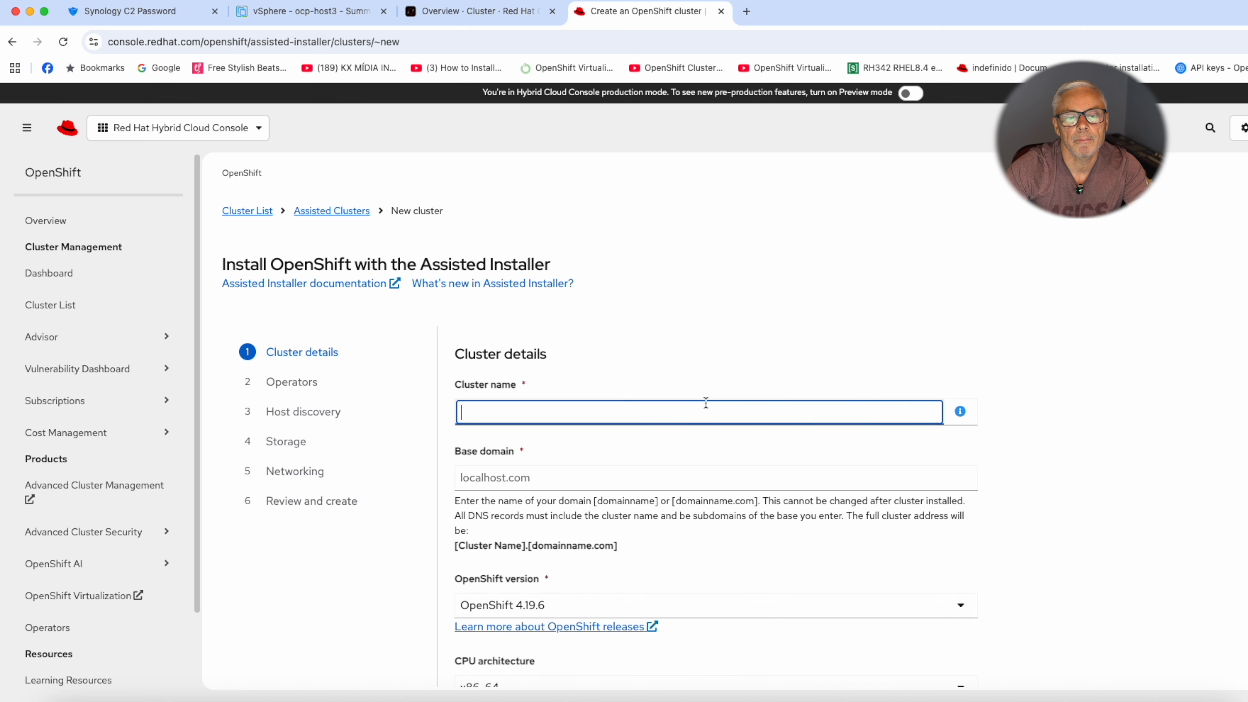
- Review the new cluster's details form, from cluster name and base domain through version, architecture, platform integration and control plane nodes
scroll(528, 515, down, 10)
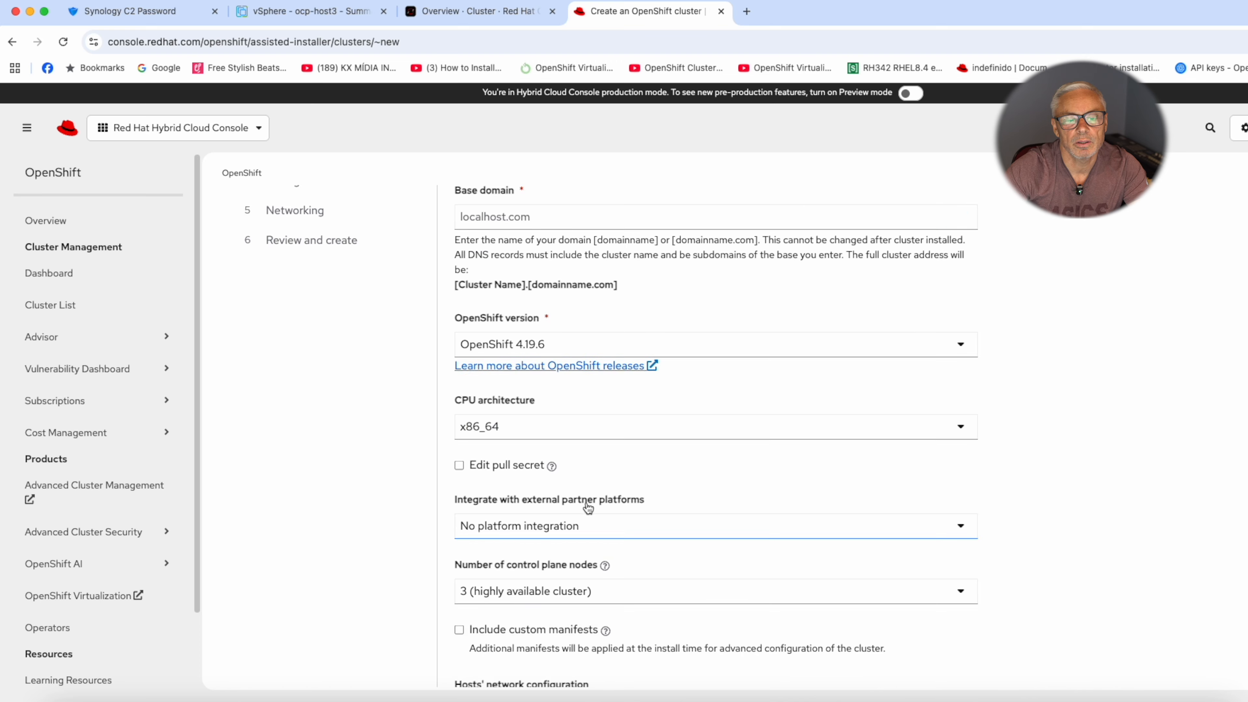
scroll(585, 449, up, 5)
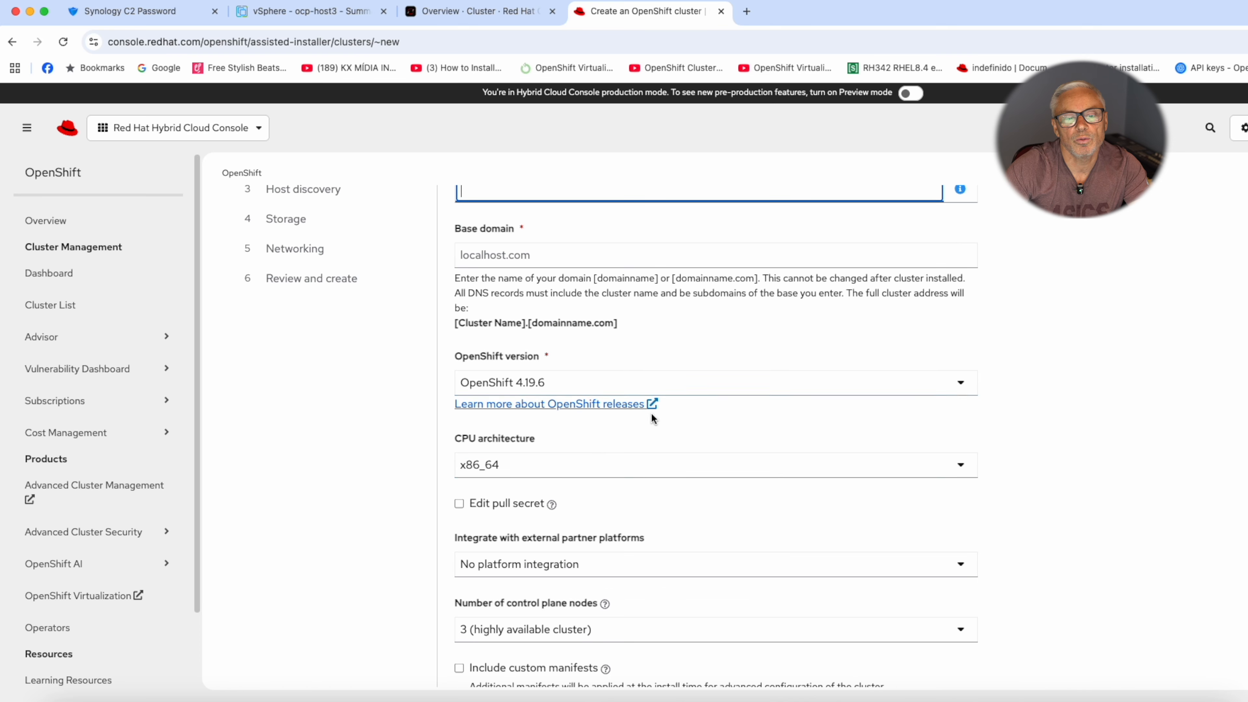
scroll(652, 415, up, 5)
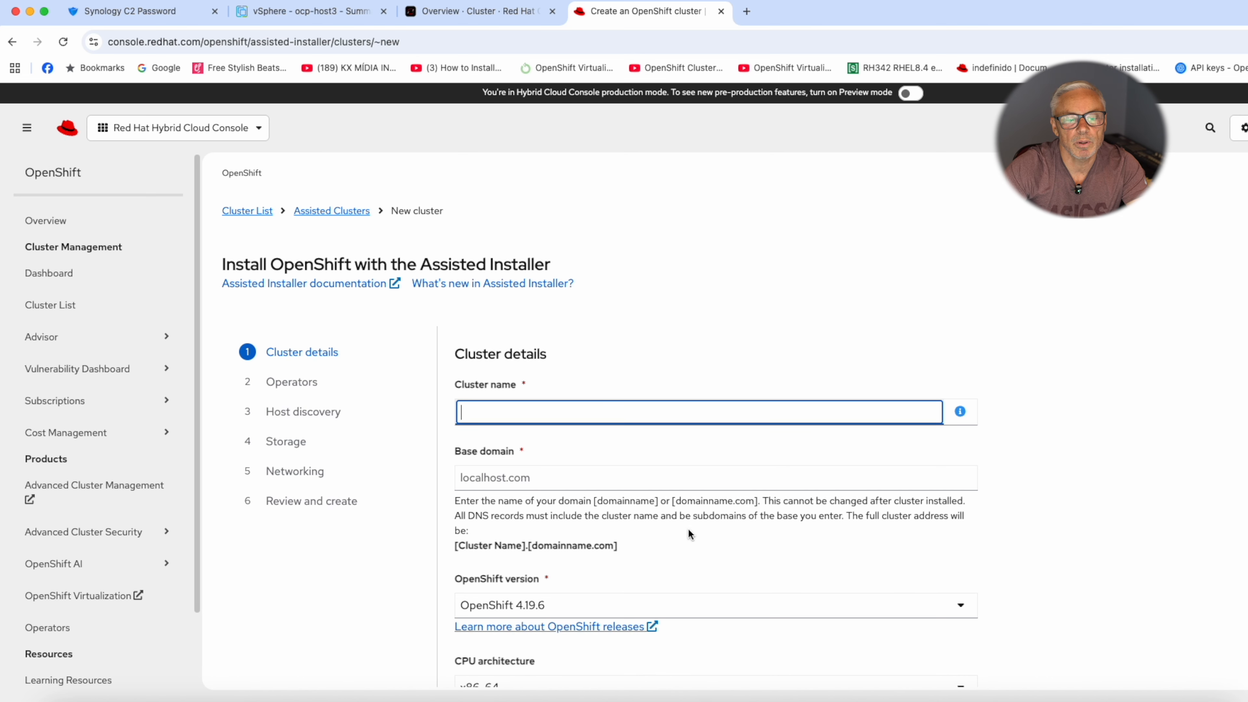
scroll(529, 463, down, 1)
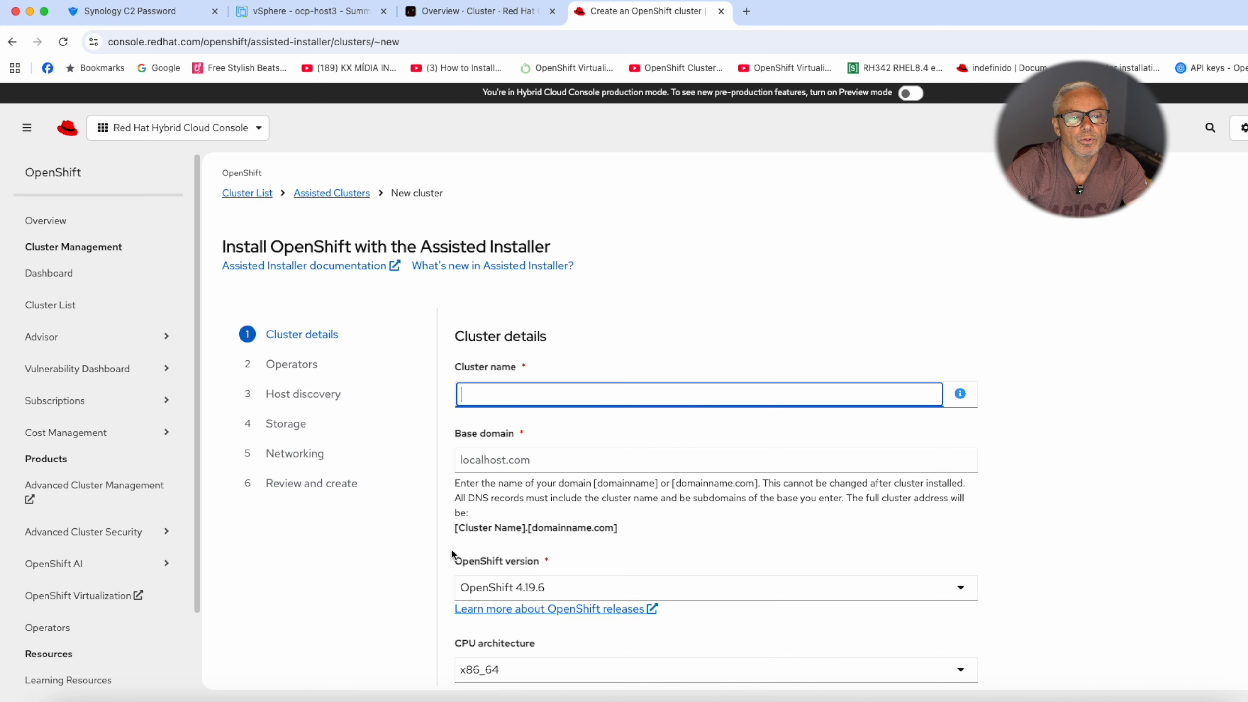
scroll(334, 479, down, 3)
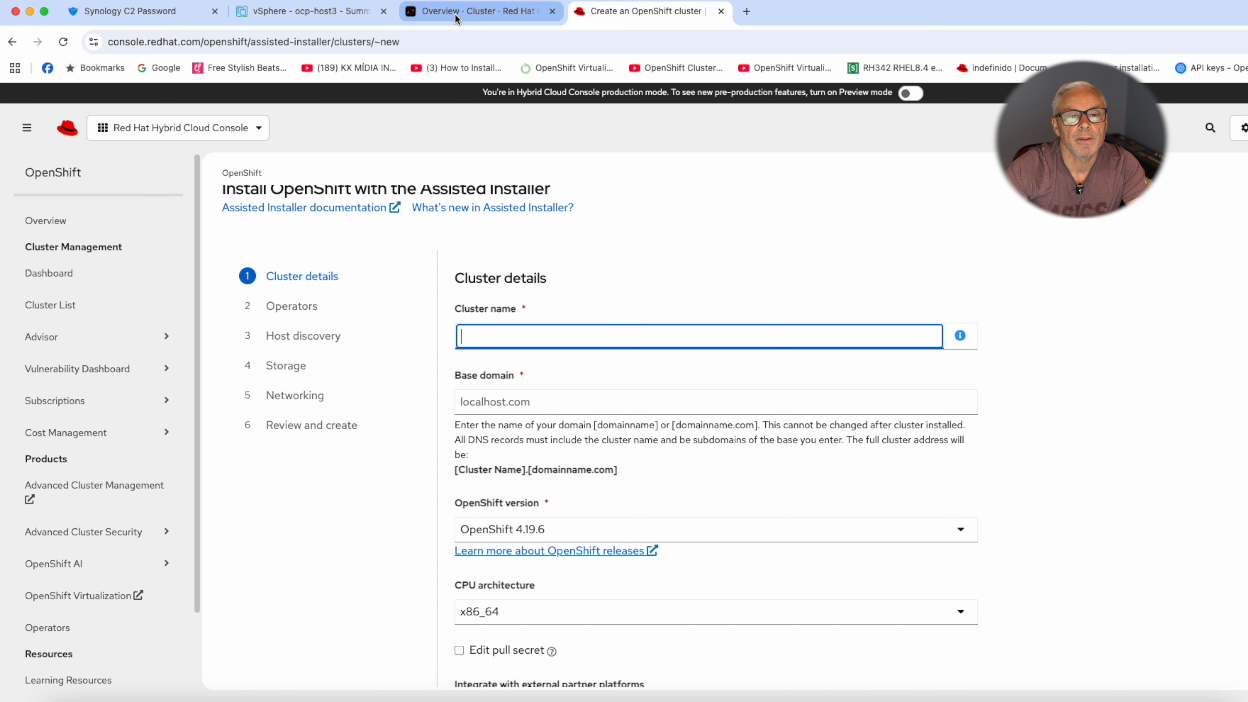
- Switch to the vSphere Client and examine the summaries of virtual machines ocp-host1 through ocp-host5, ending on ocp-host1
click(300, 12)
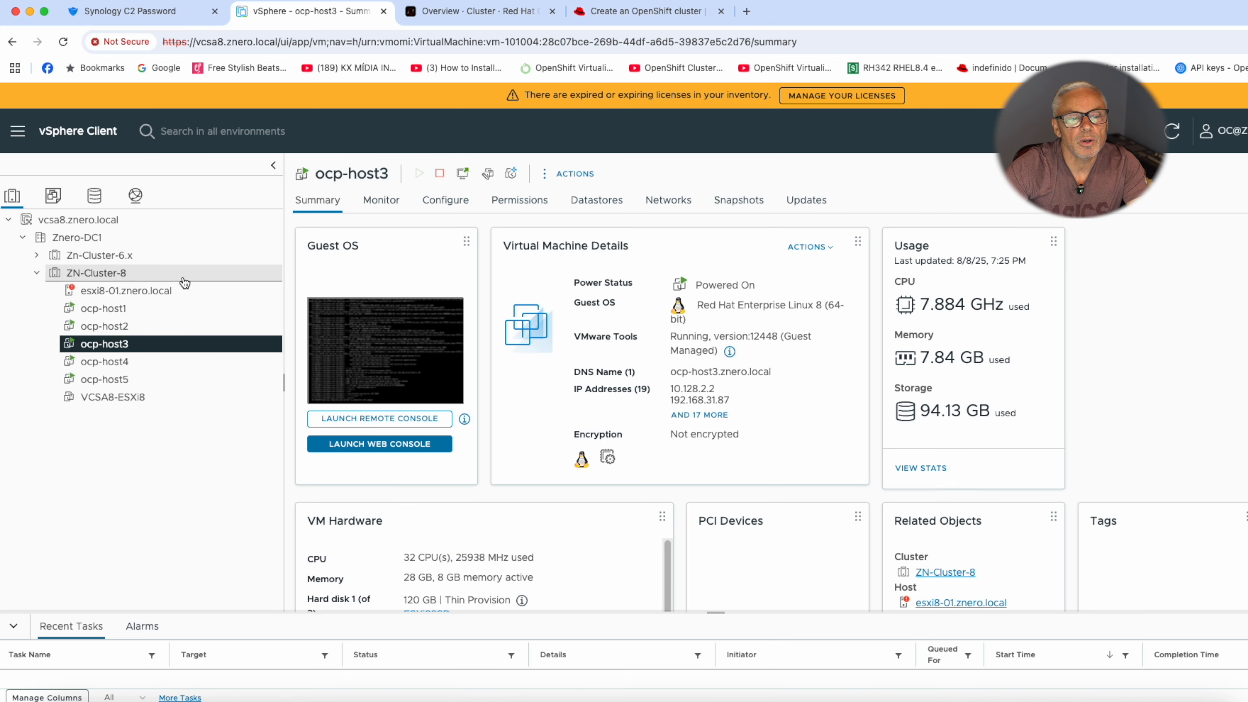
click(113, 314)
click(112, 327)
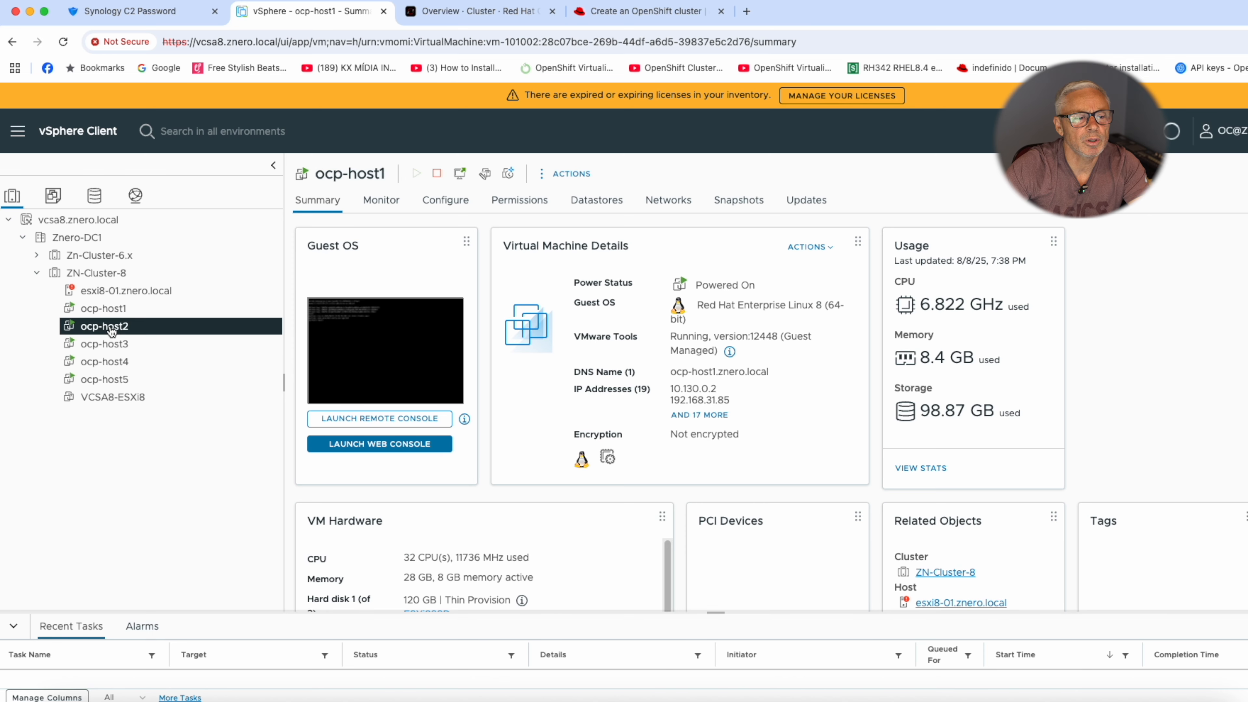
click(113, 344)
click(114, 379)
click(121, 361)
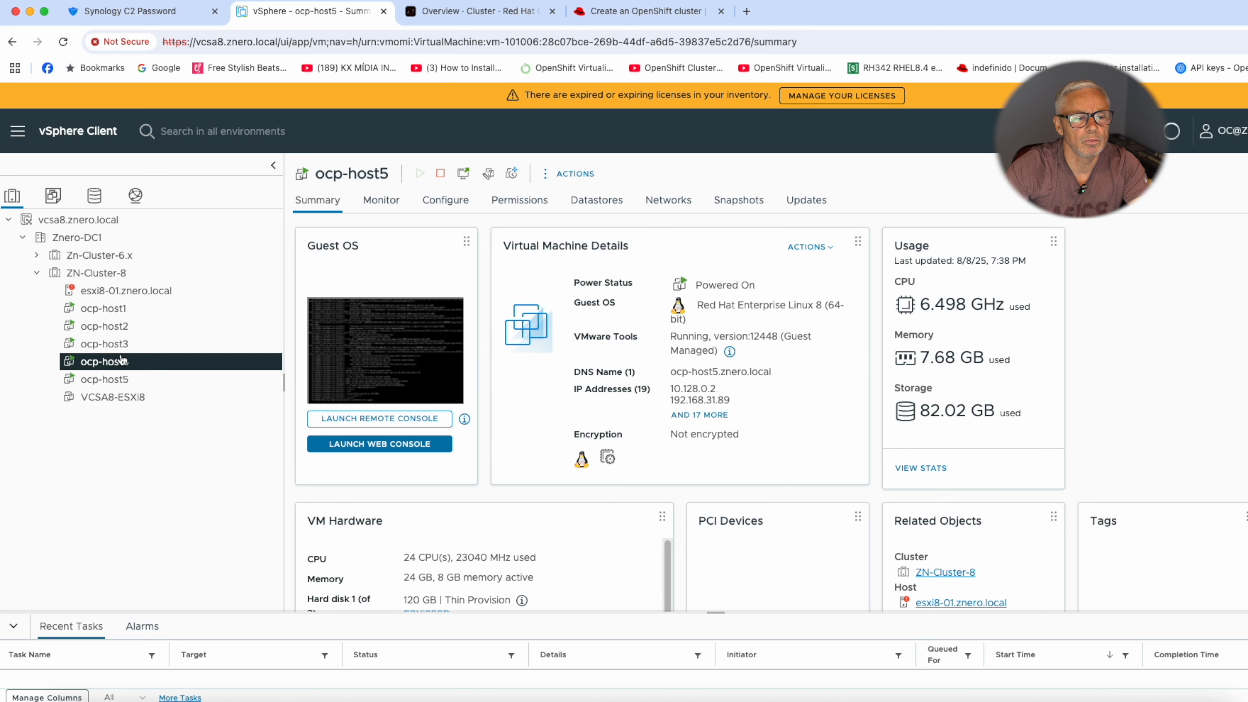
click(123, 344)
click(127, 326)
click(137, 308)
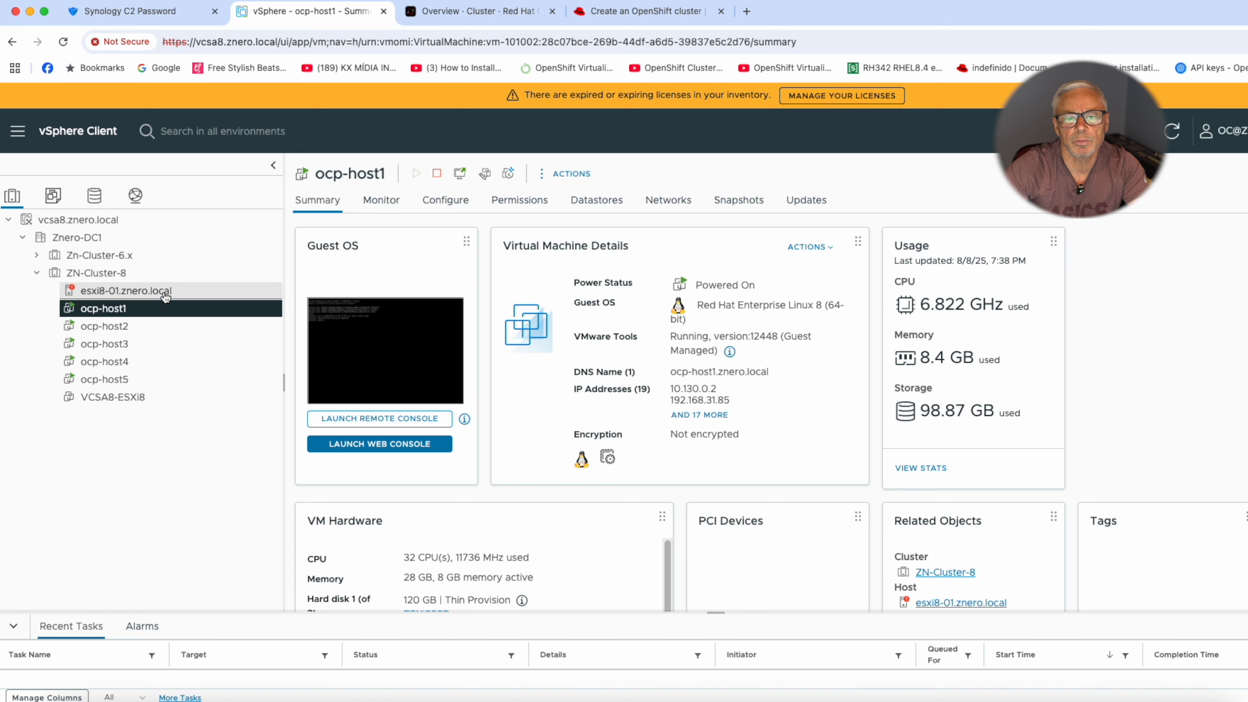
click(116, 326)
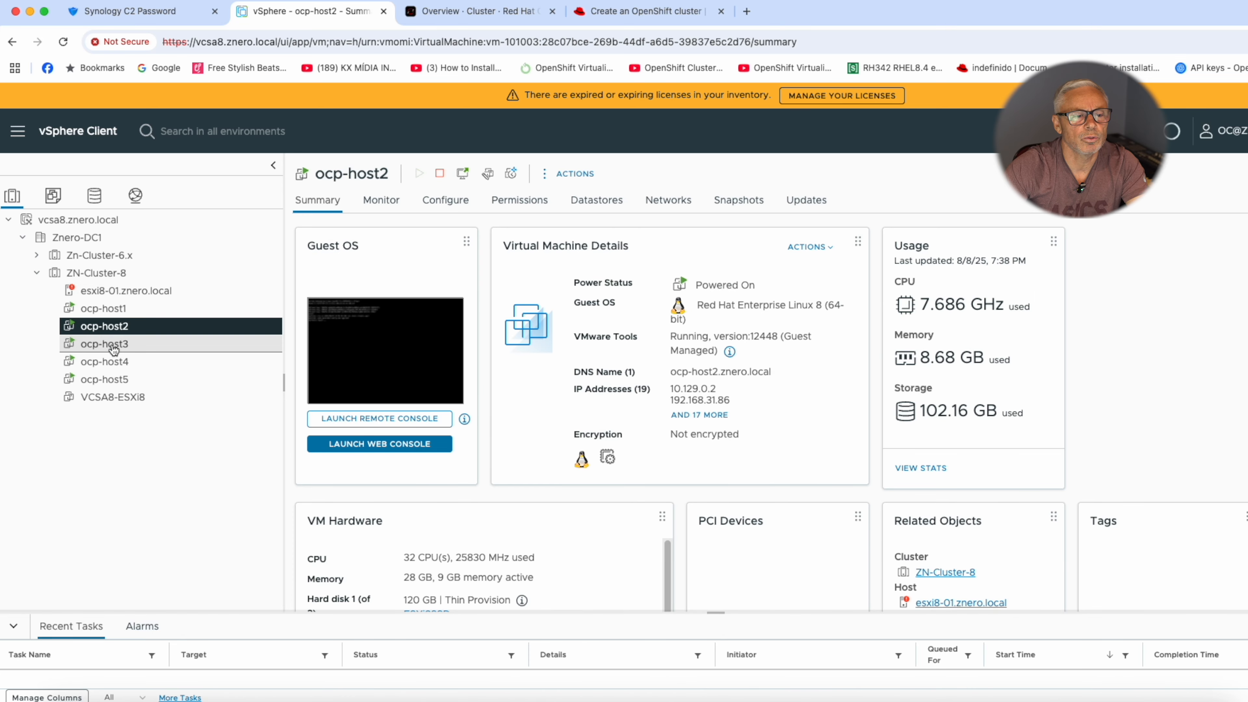
click(113, 344)
click(113, 362)
click(113, 380)
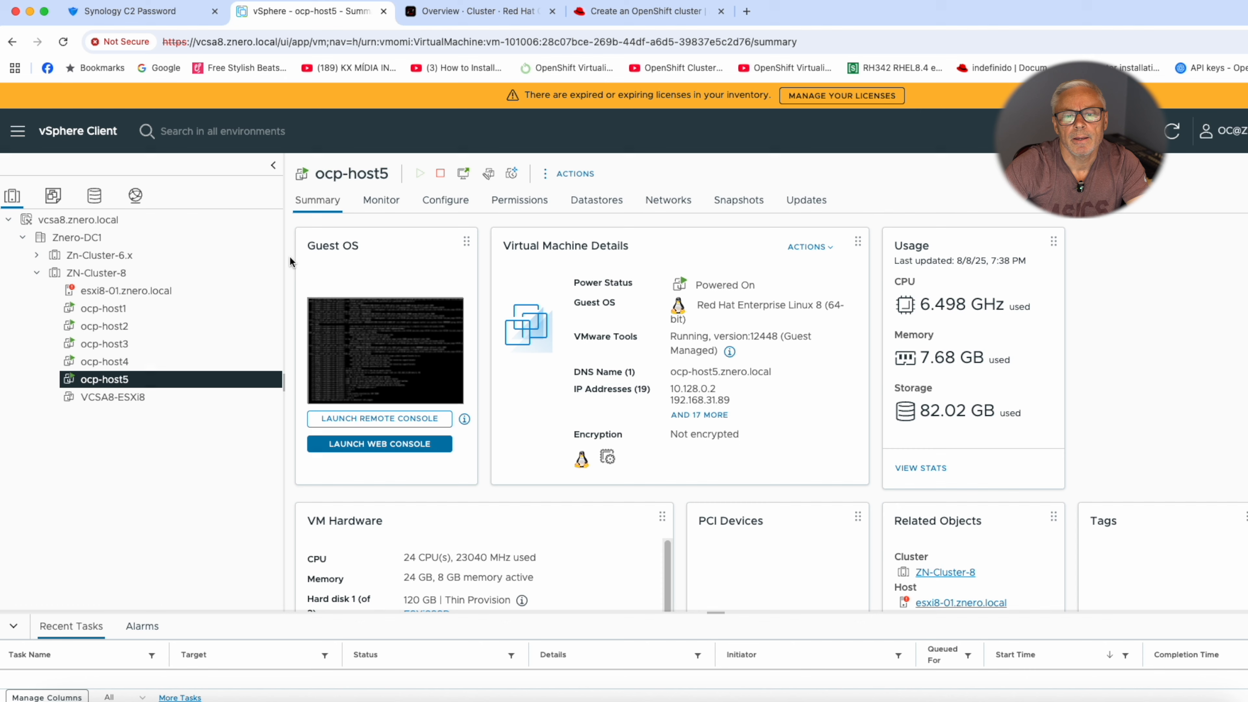
click(115, 309)
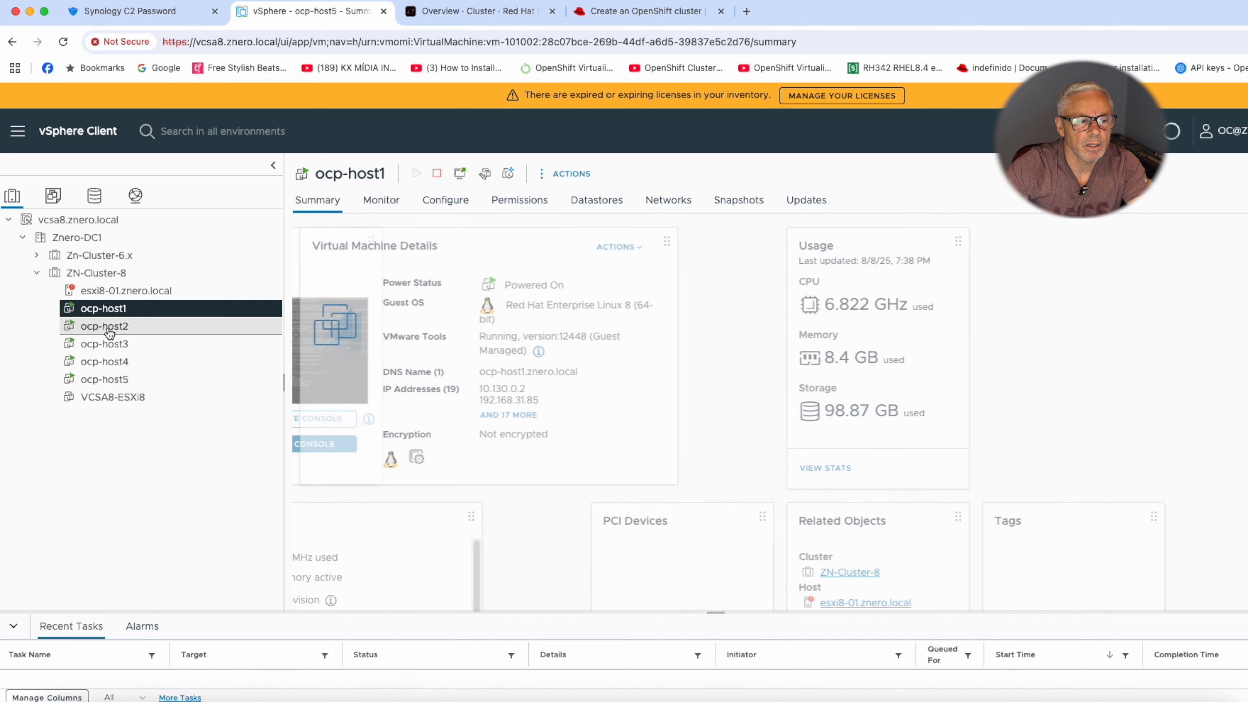
click(108, 326)
click(108, 345)
click(108, 362)
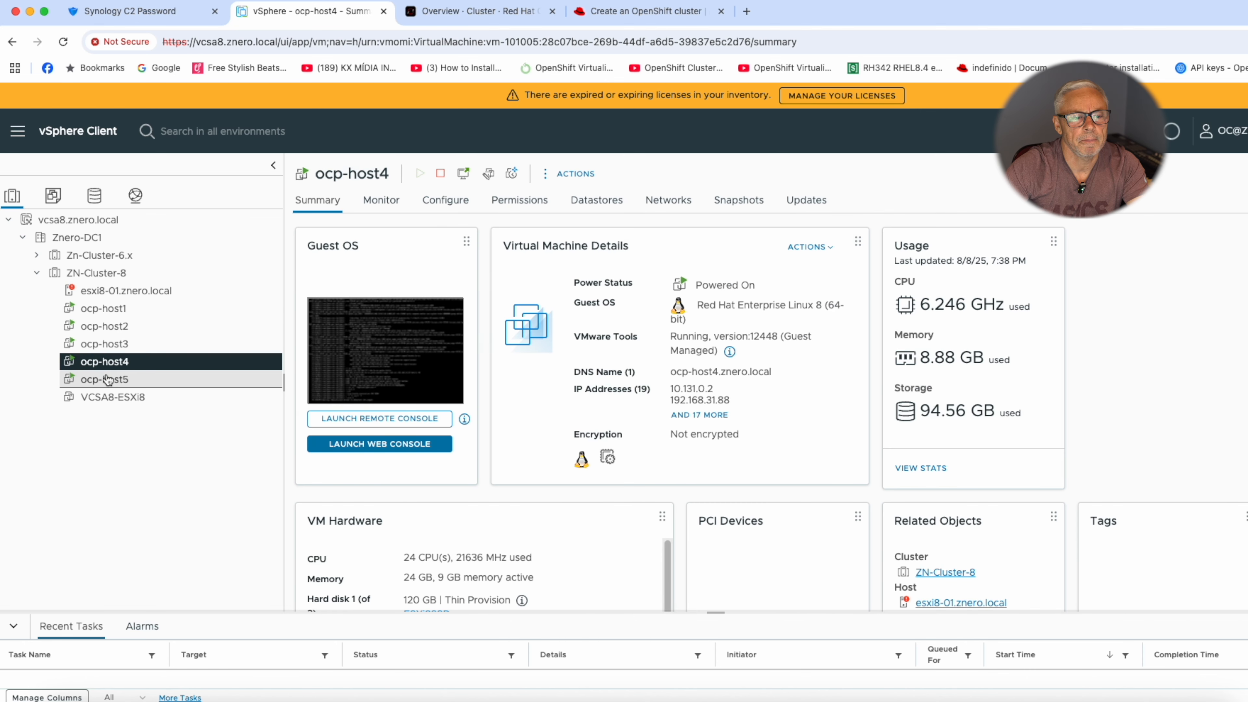
click(108, 379)
click(110, 362)
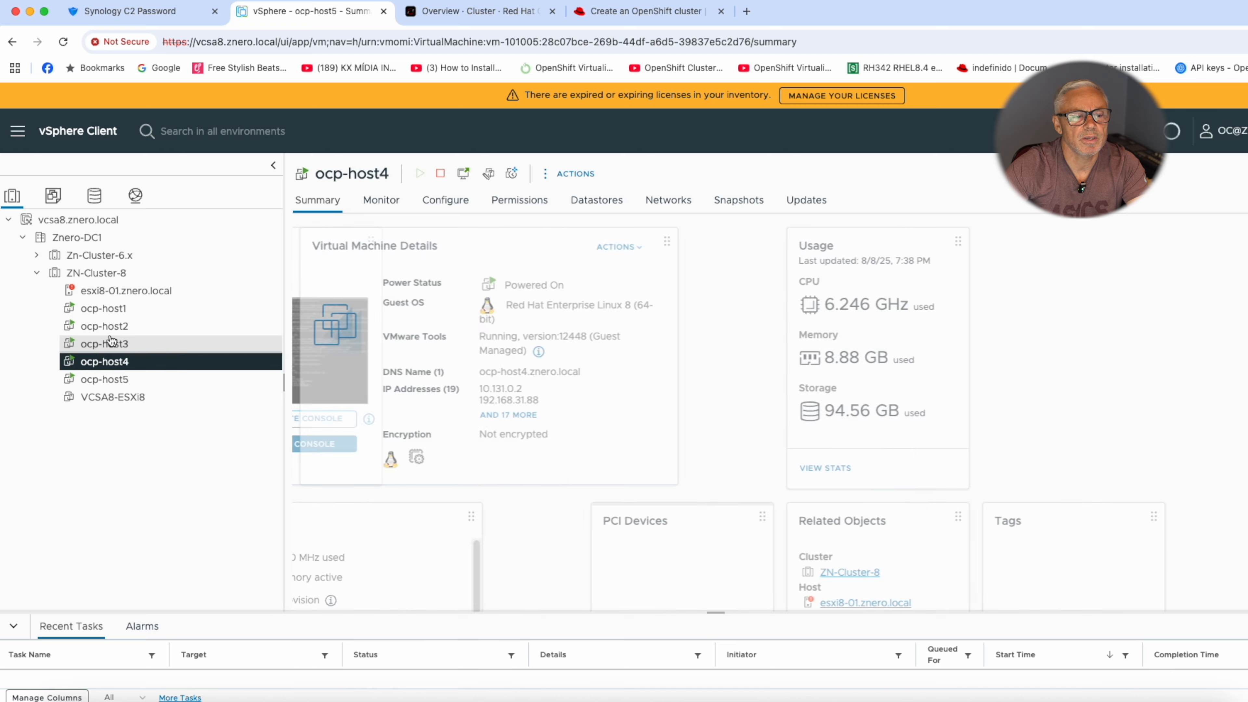
click(109, 343)
click(108, 309)
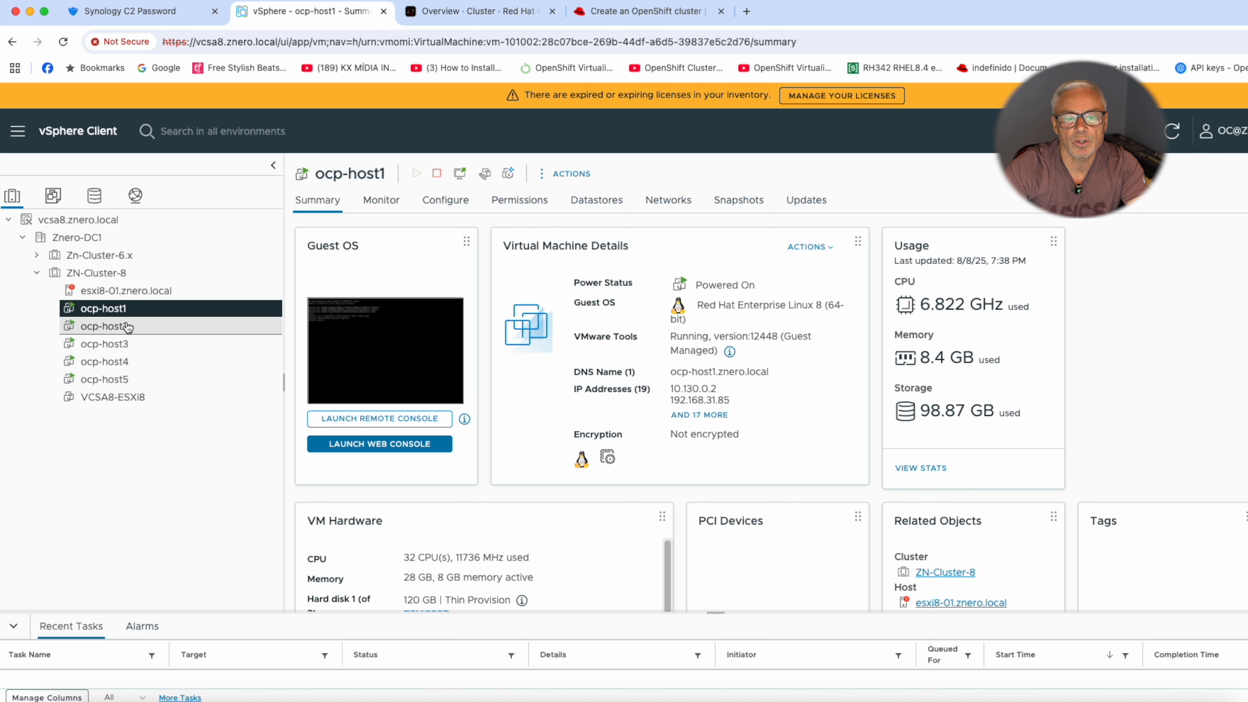
- Look through the summaries of virtual machines ocp-host2 through ocp-host5 in ZN-Cluster-8
click(104, 330)
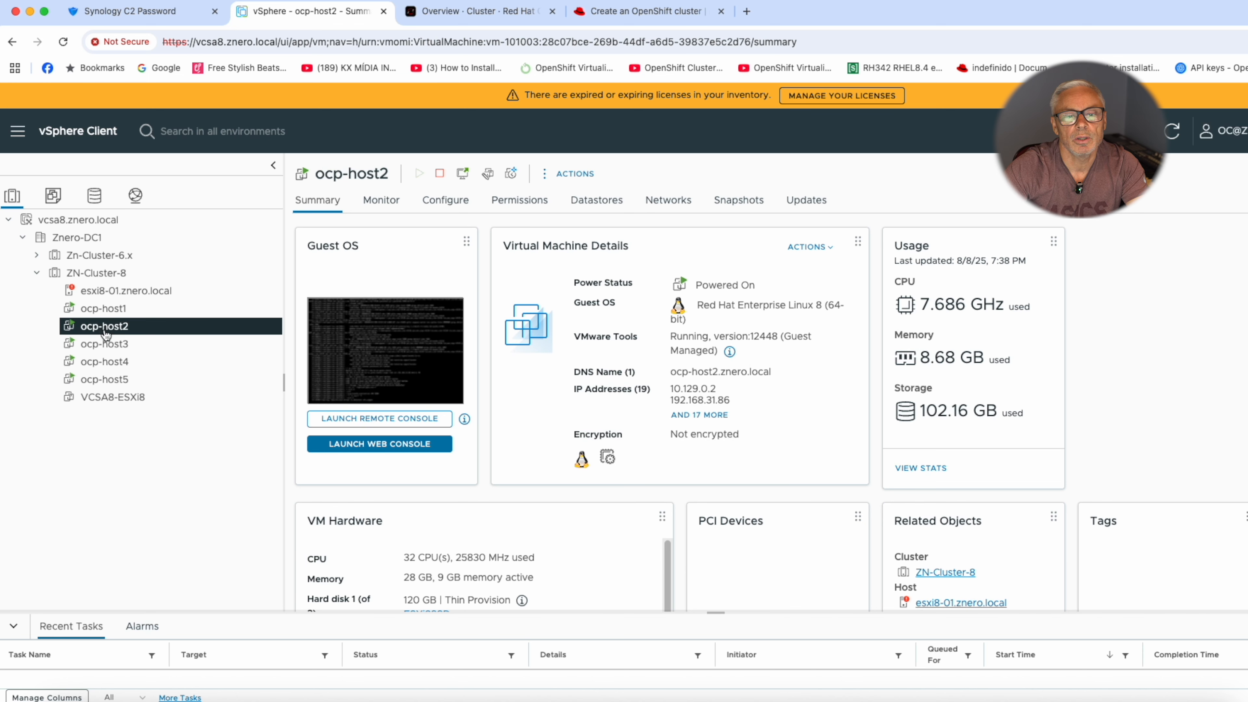
click(104, 344)
click(105, 361)
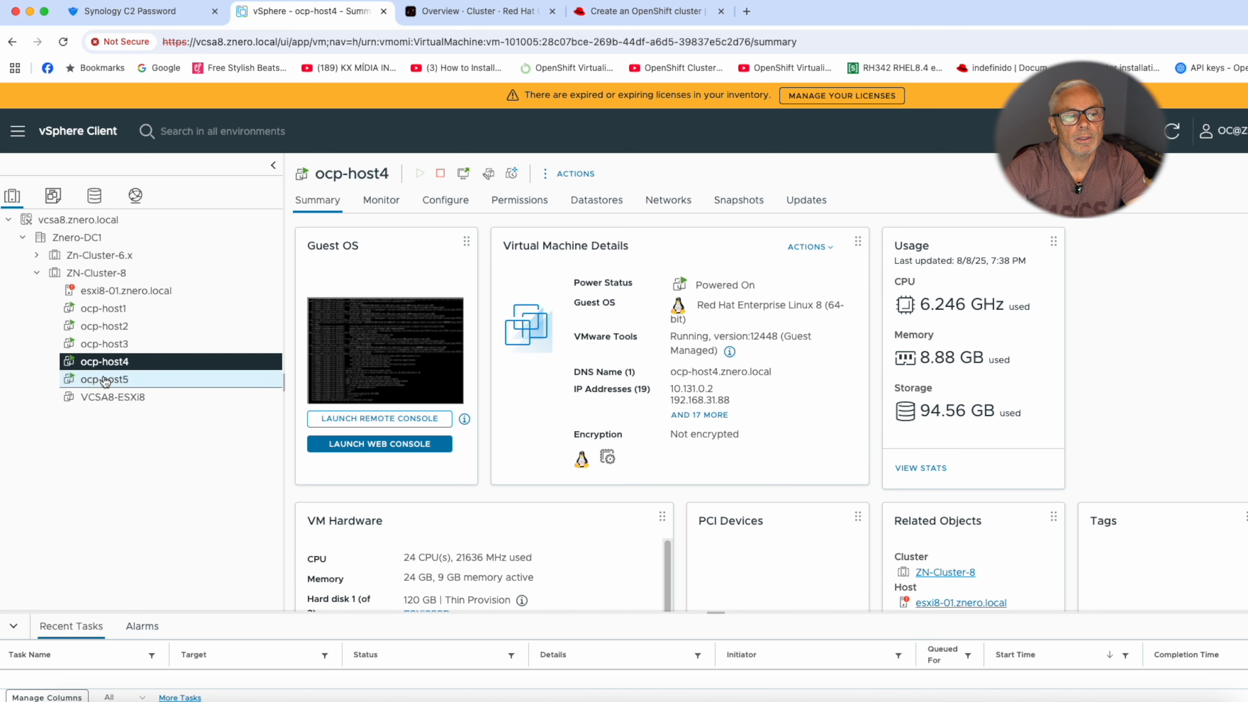
click(104, 380)
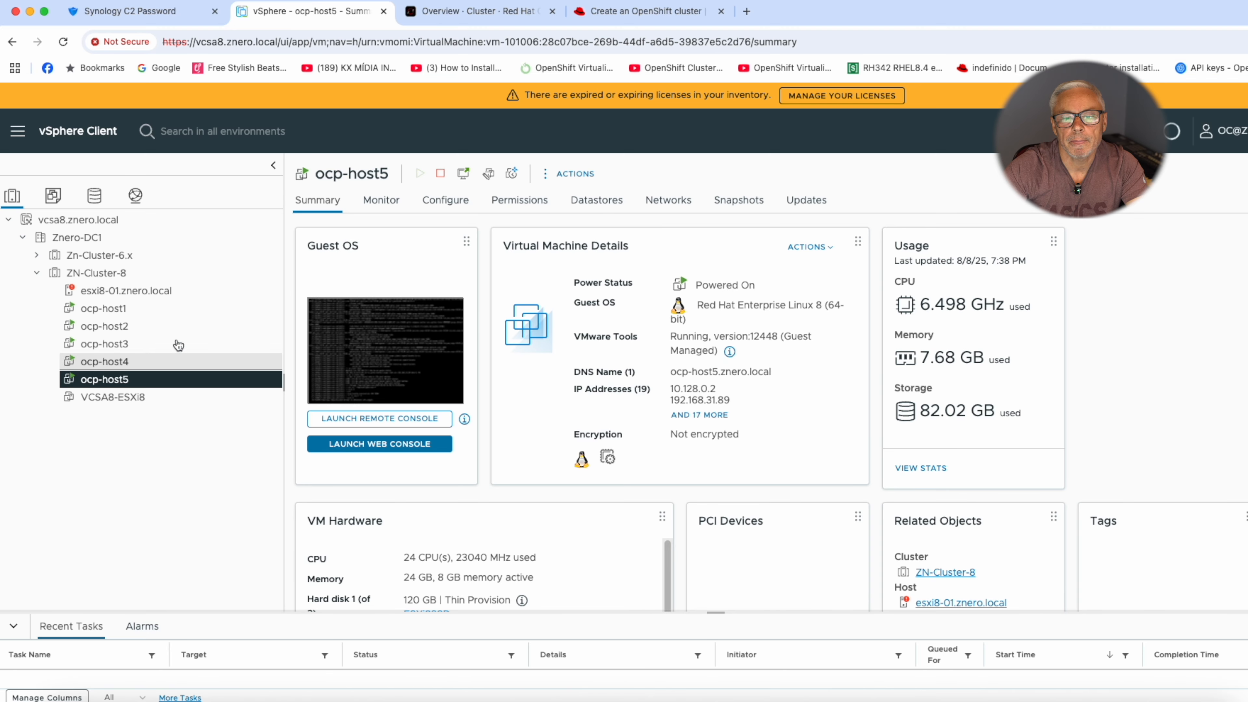
- Examine the hypervisor, model, processor type and resource usage of host esxi8-01.znero.local, and return to the ocp-host1 virtual machine
click(117, 299)
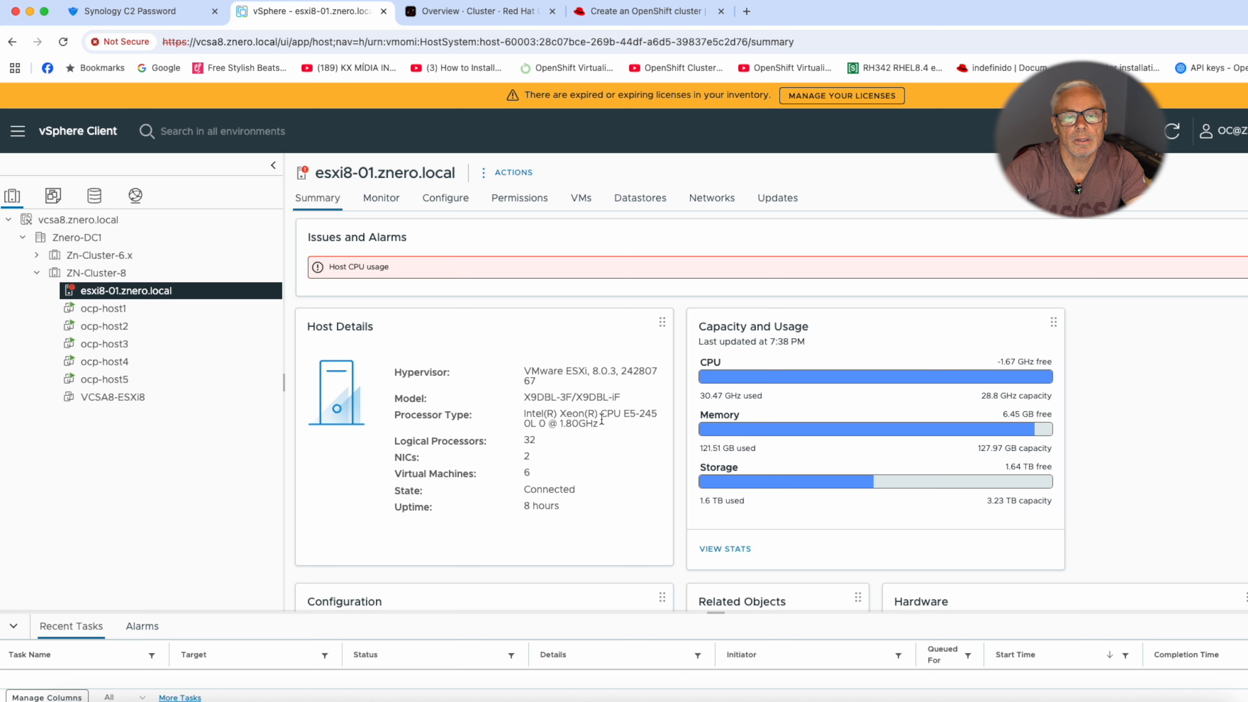
drag(623, 401, 522, 401)
click(529, 402)
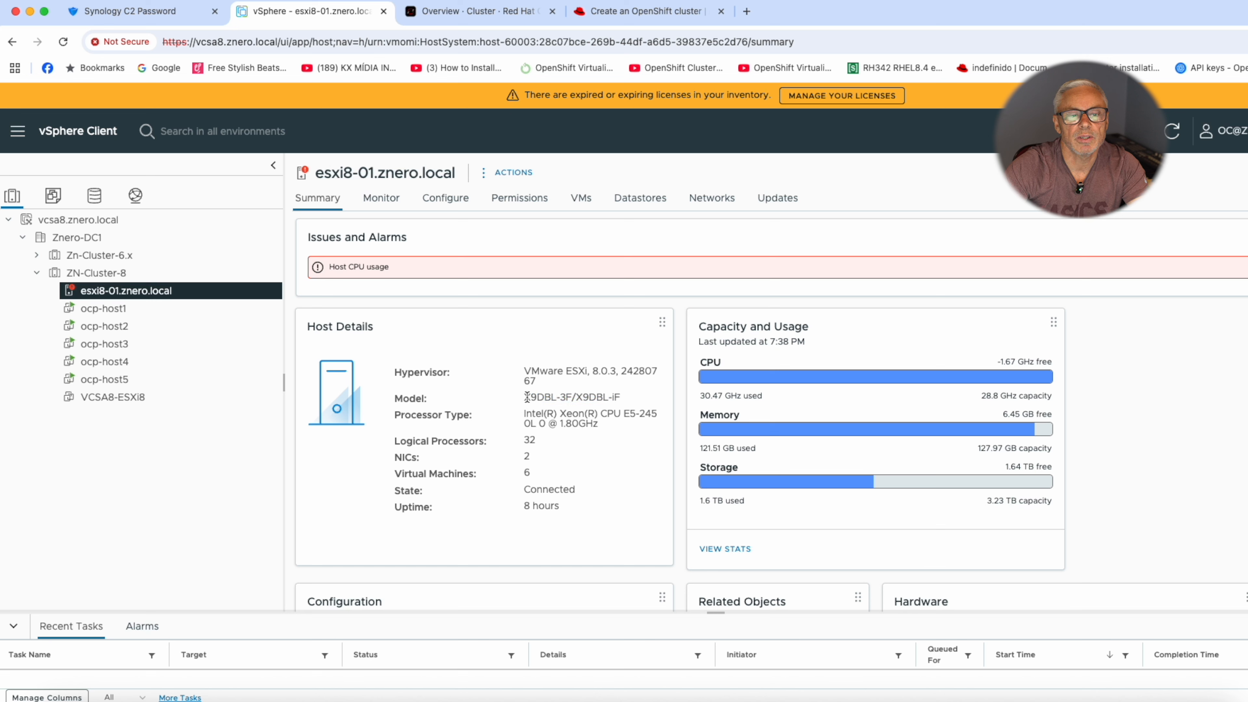
drag(526, 398, 623, 399)
click(623, 399)
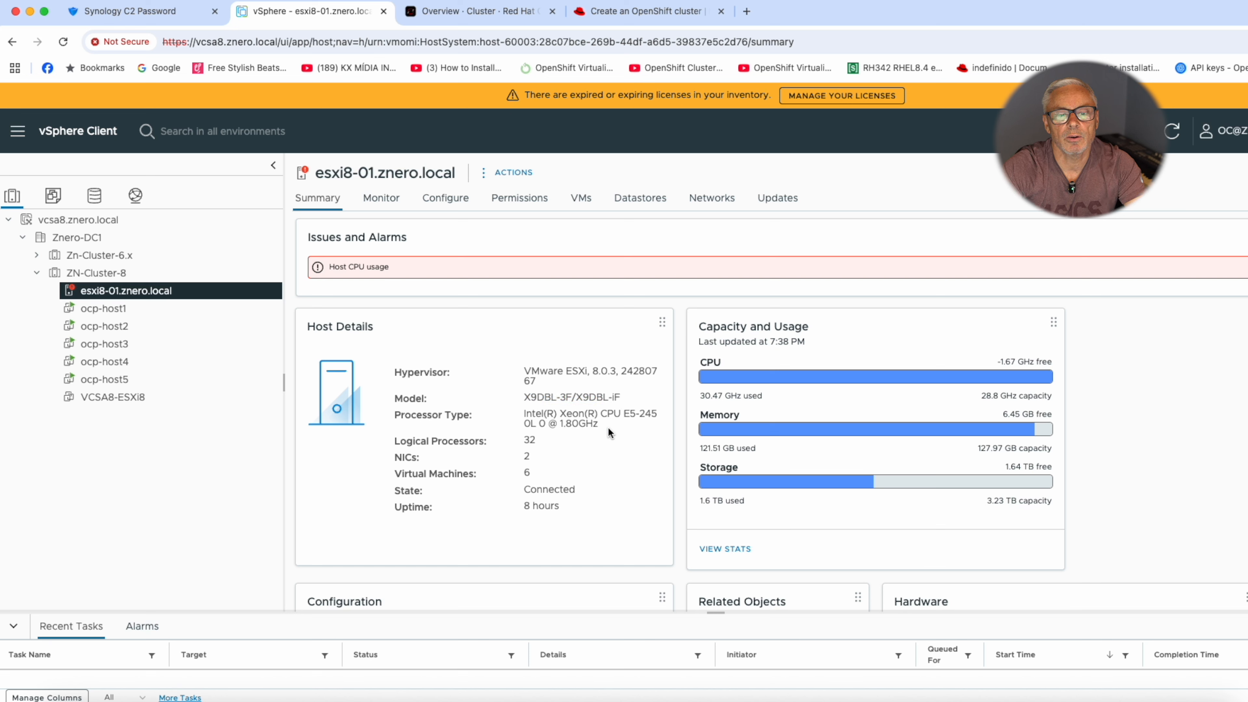
drag(608, 427, 524, 374)
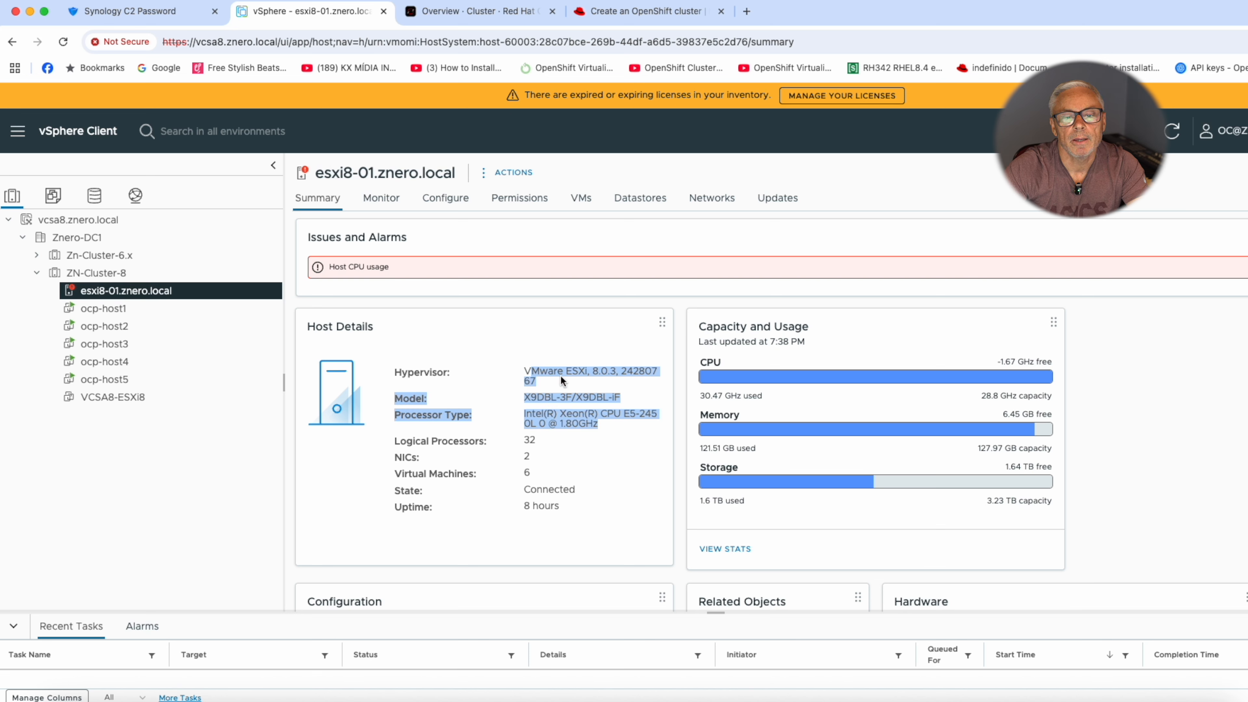
click(584, 379)
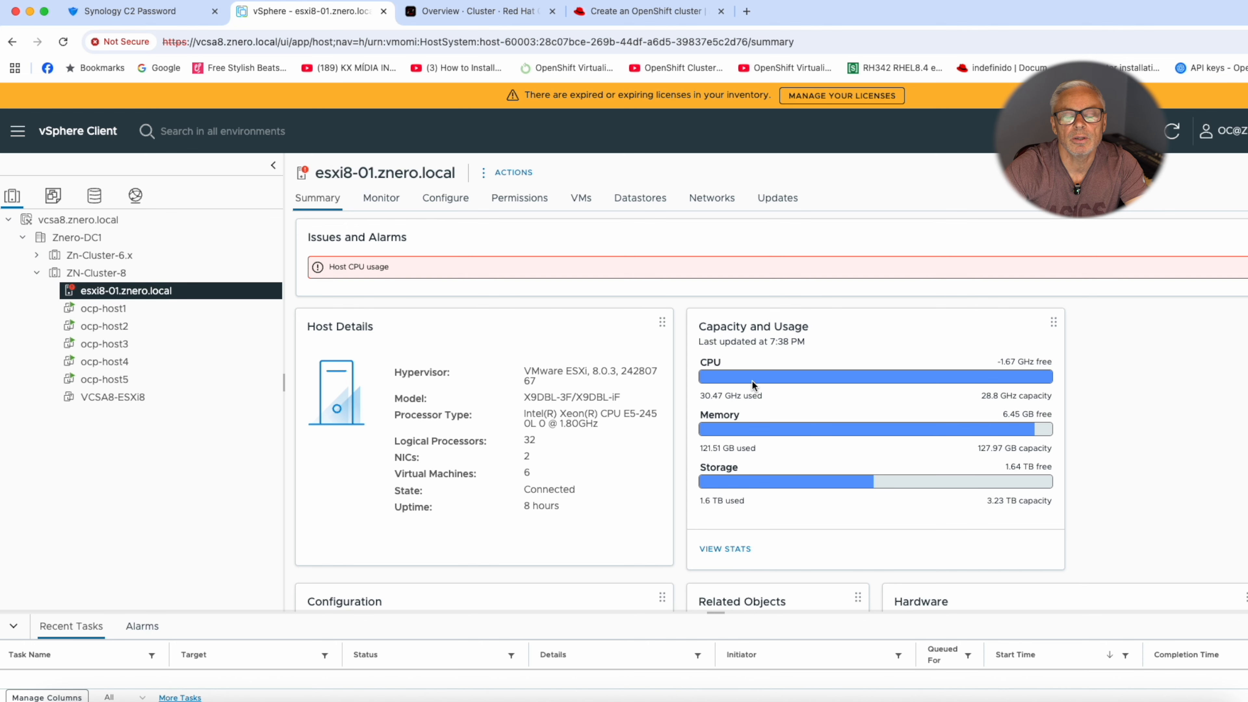
click(116, 309)
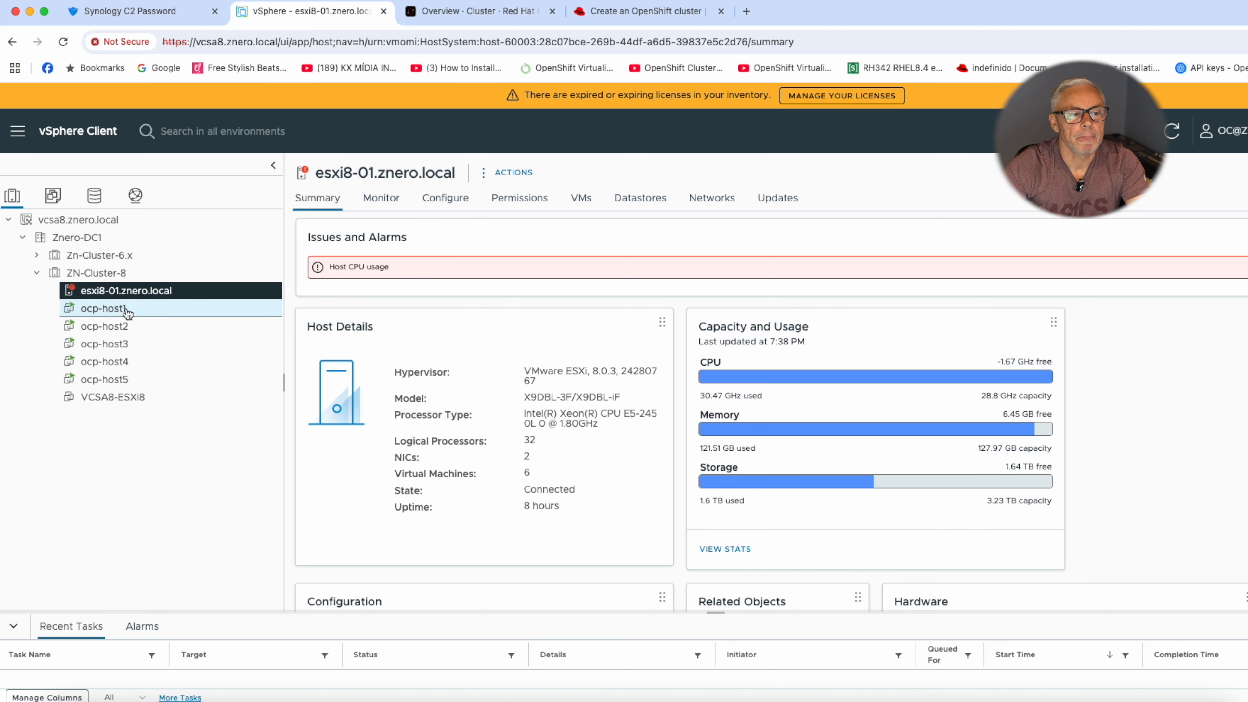
- Switch to the OpenShift console, check the cluster overview, and list the installed operators for all projects
click(546, 19)
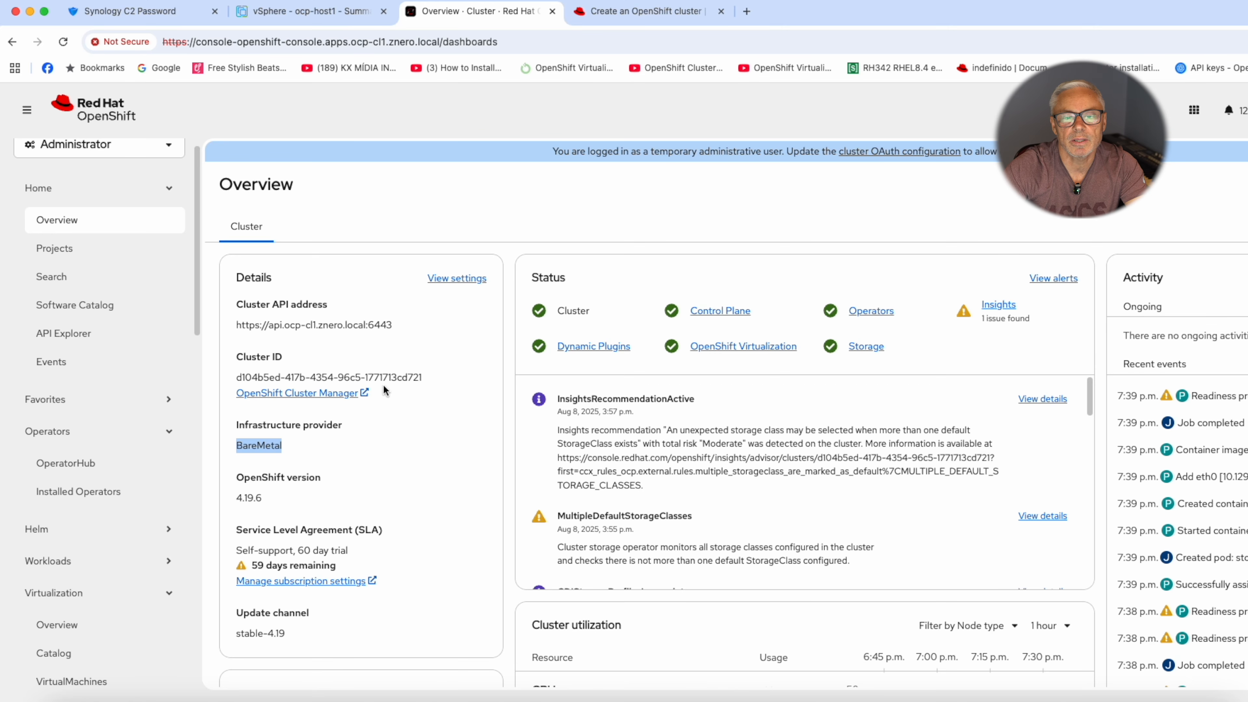
scroll(860, 497, down, 1)
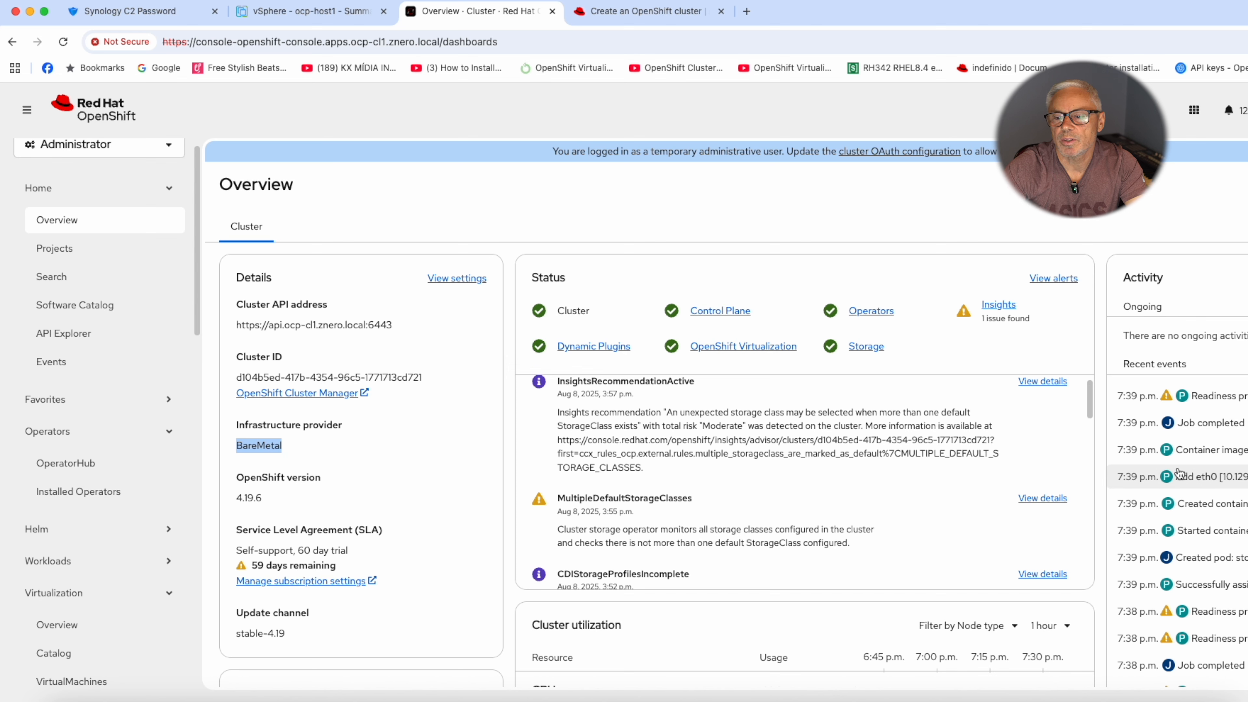
click(87, 468)
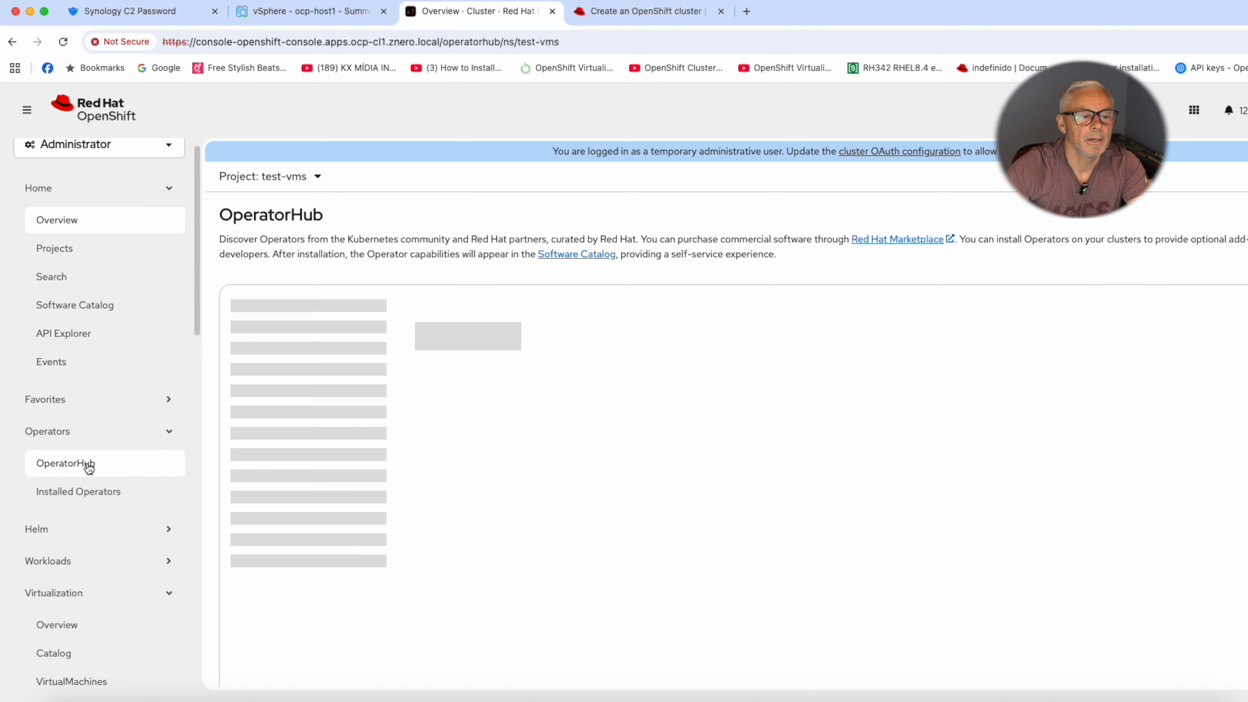
click(94, 500)
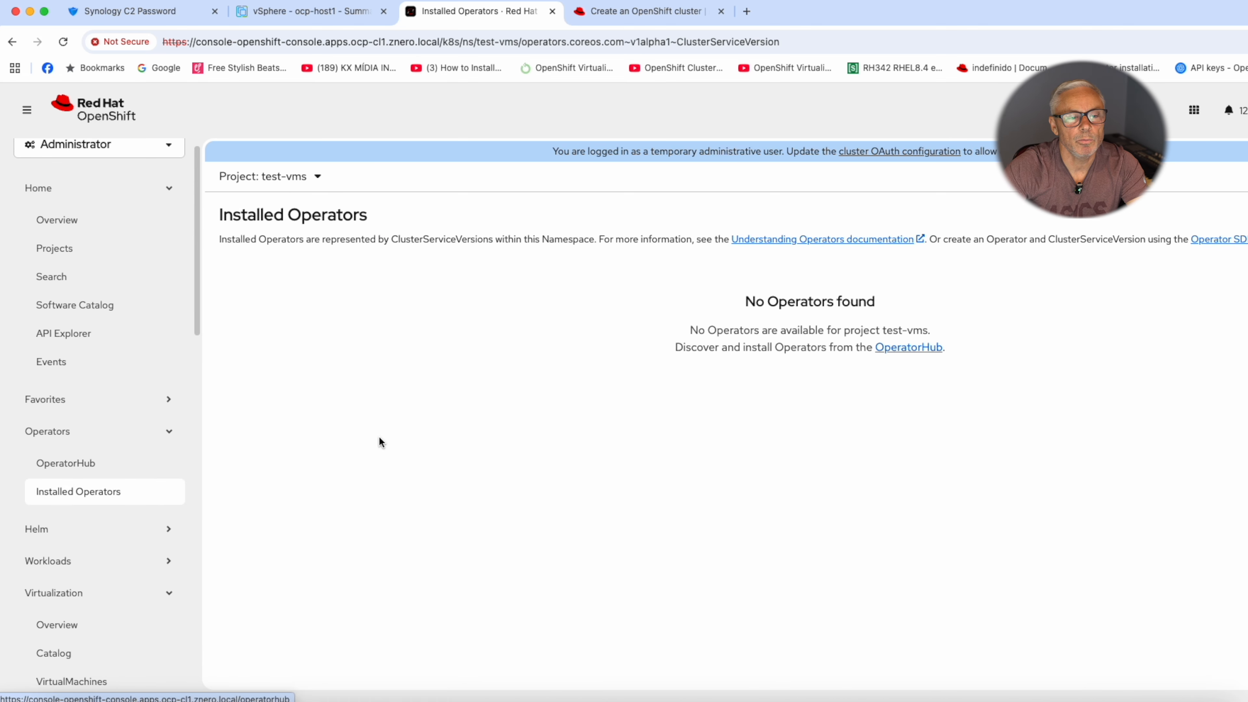
click(318, 179)
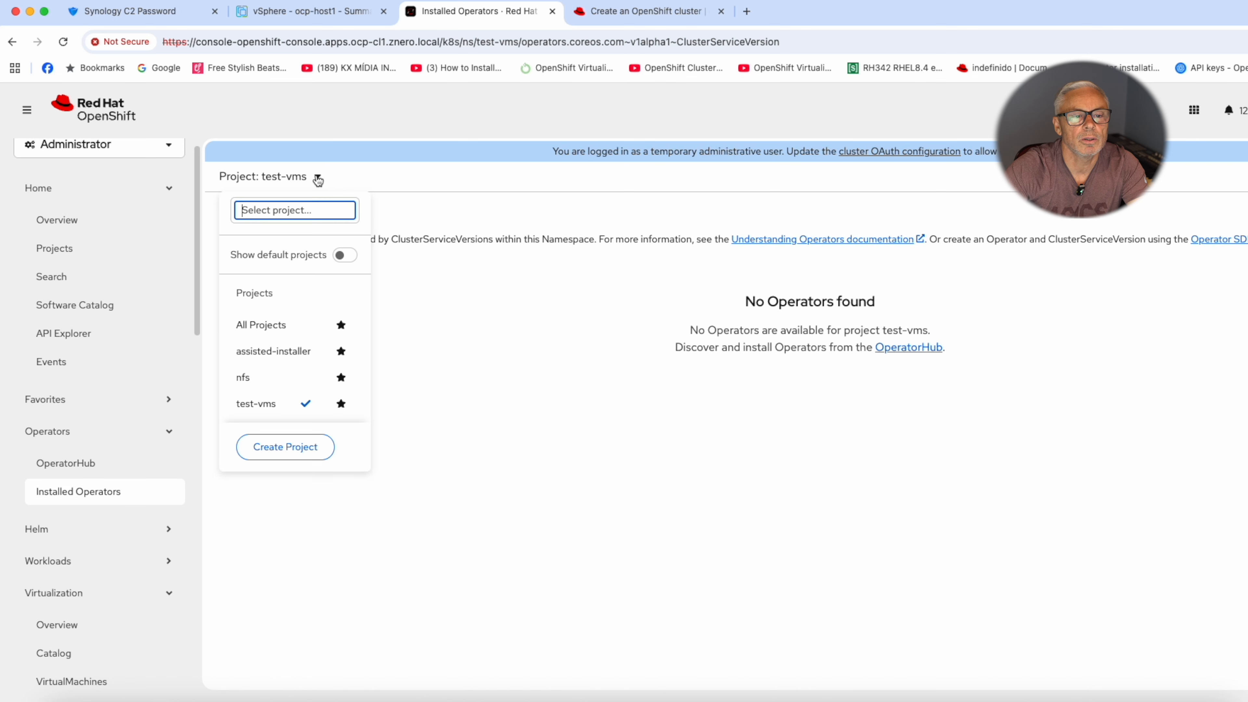
click(273, 324)
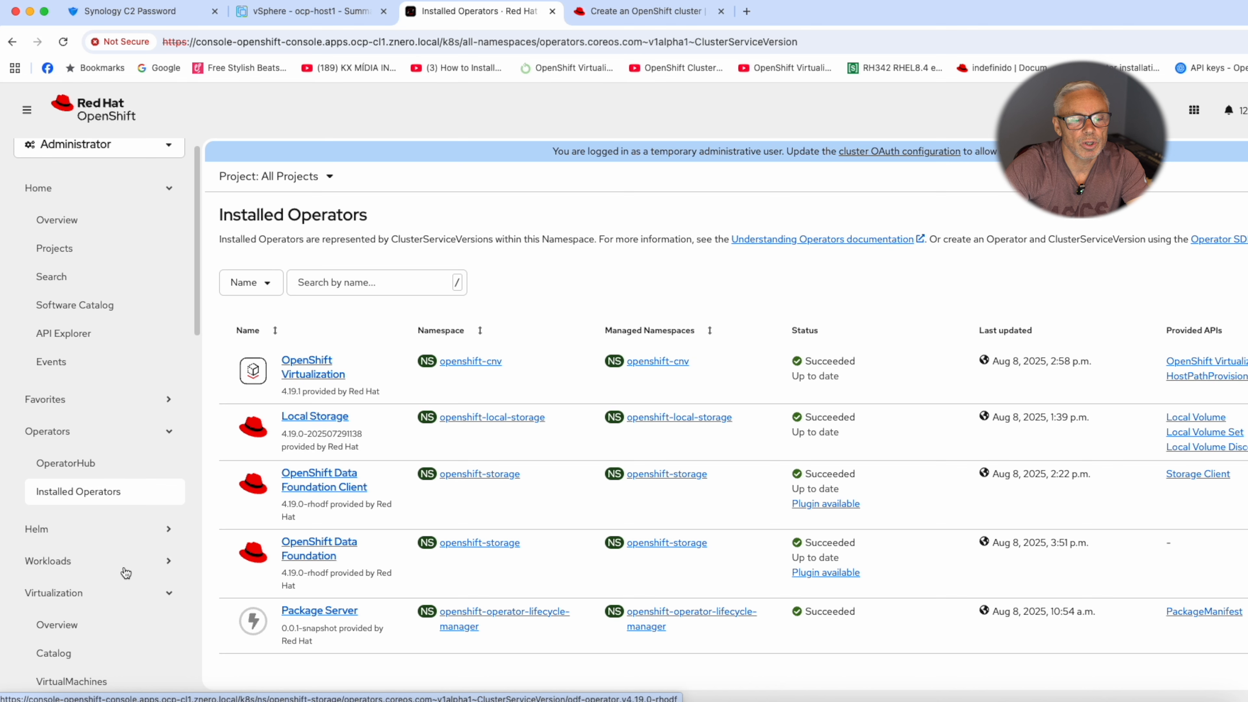
- Review the Data Foundation storage overview, its node topology and its storage systems
scroll(87, 572, down, 5)
scroll(88, 571, down, 12)
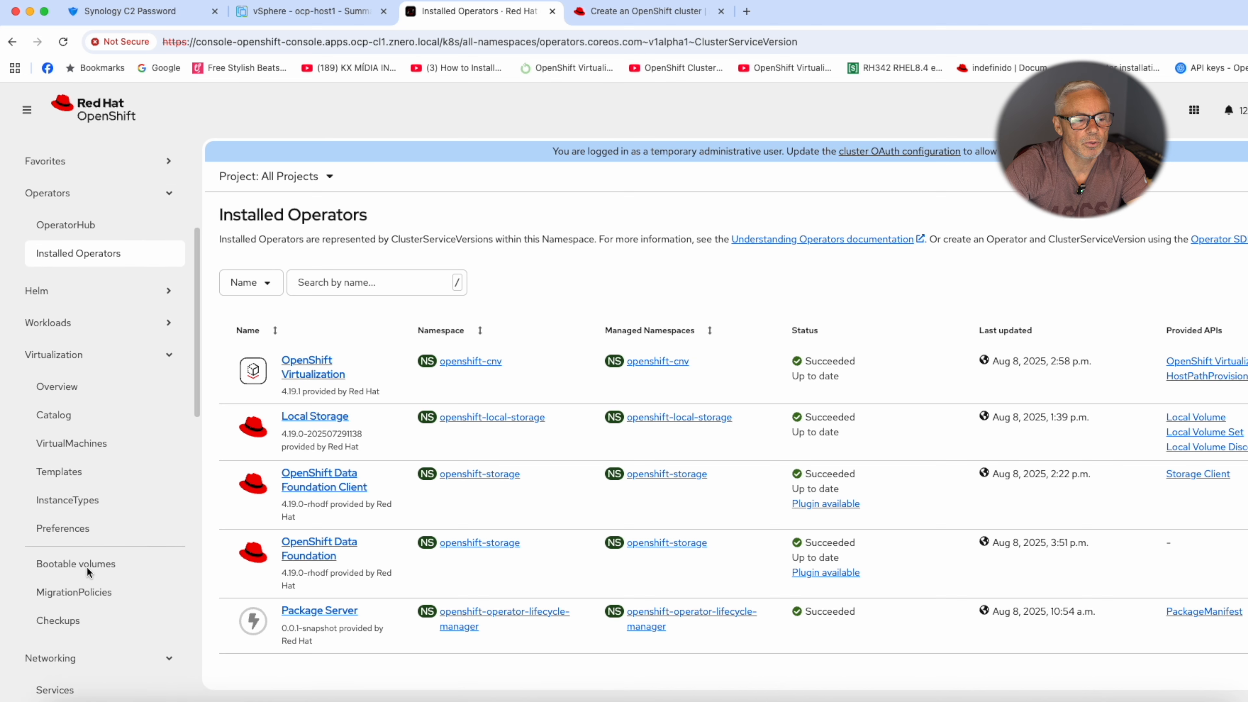
scroll(67, 634, down, 1)
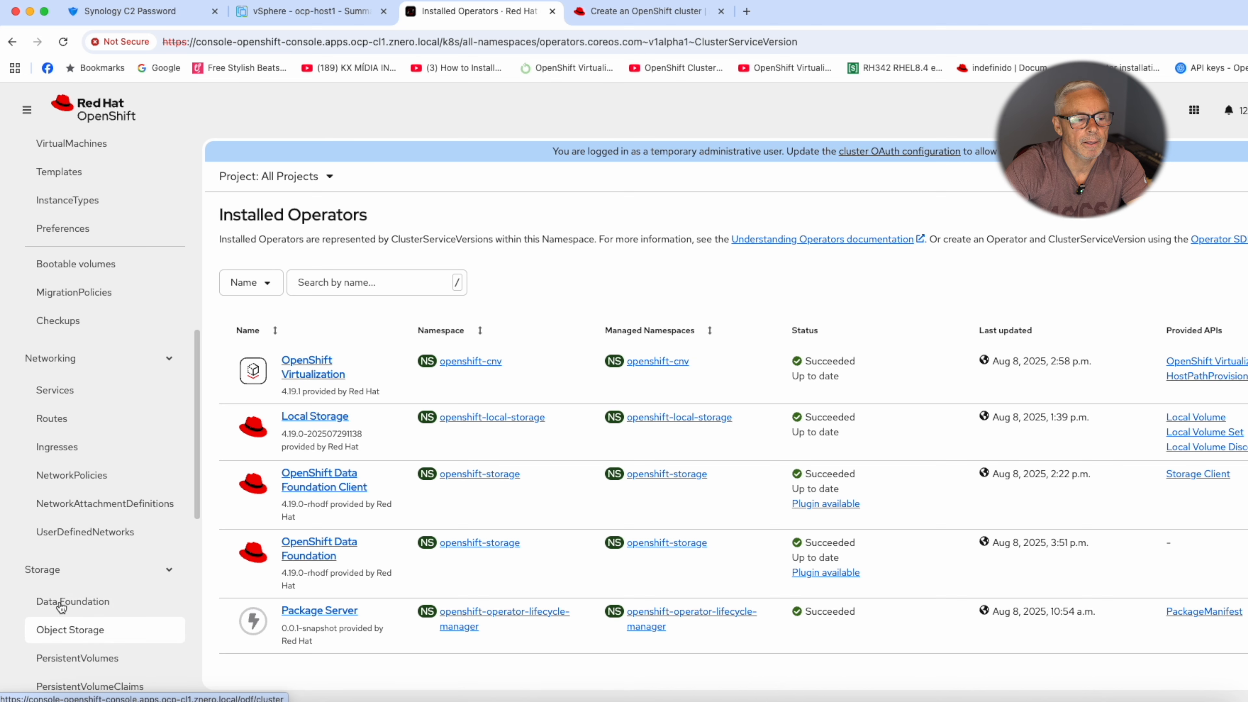
click(59, 600)
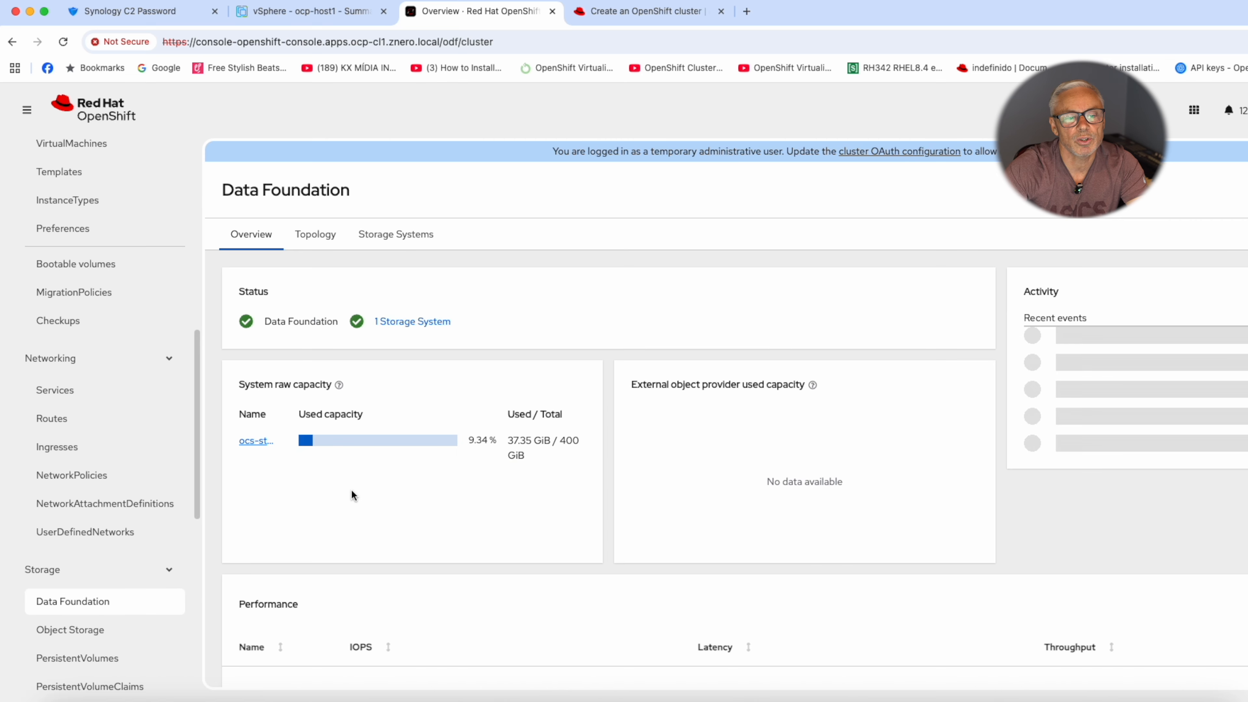
click(309, 235)
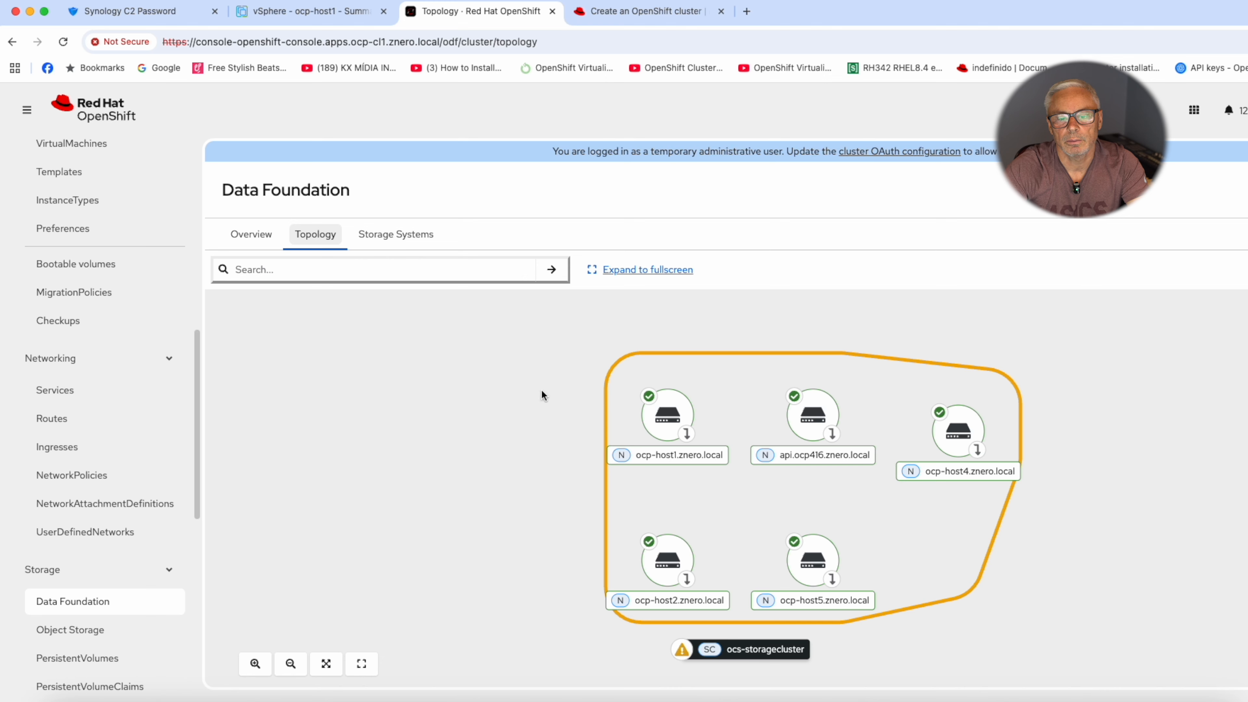
click(388, 235)
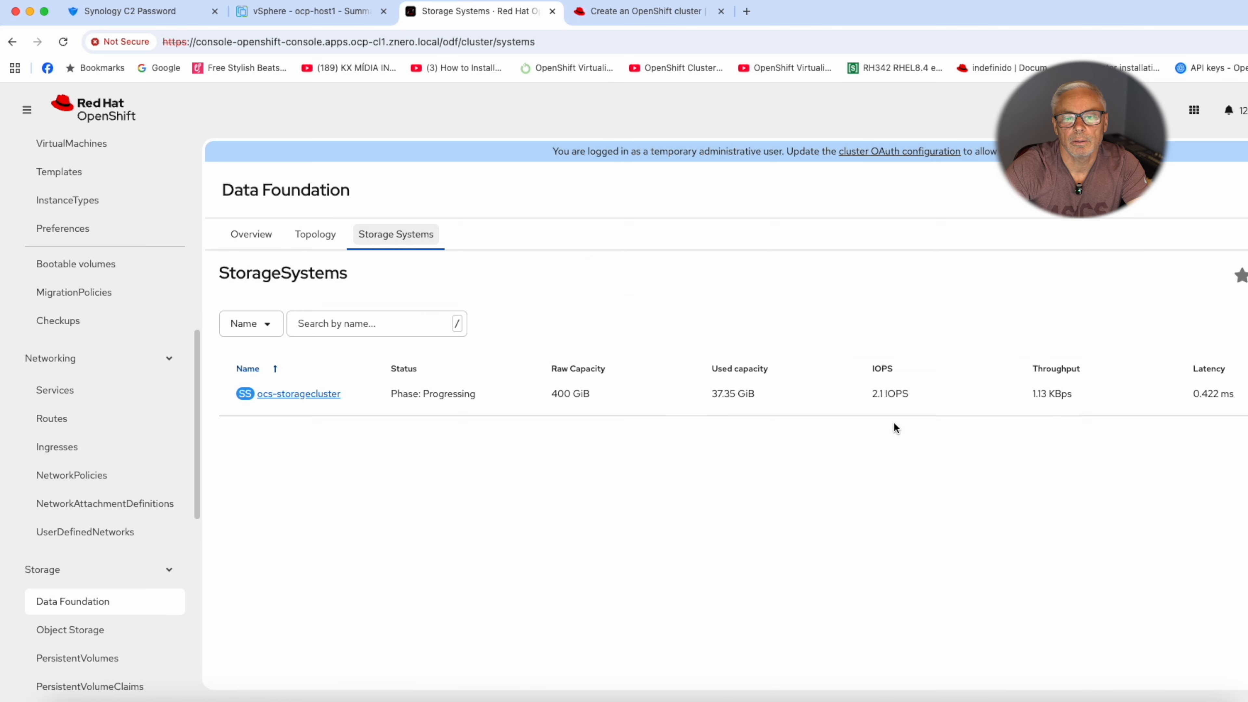
- Check the Object Storage pages for buckets, object buckets and object bucket claims
scroll(99, 595, down, 5)
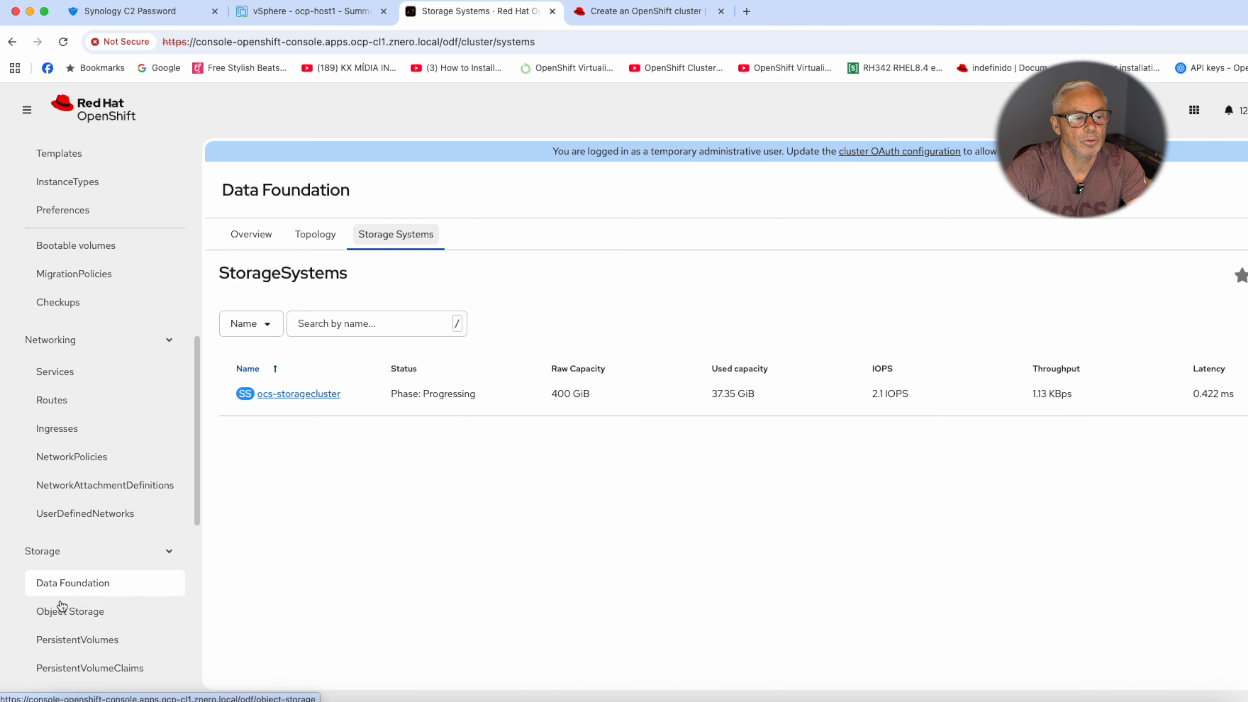
click(84, 513)
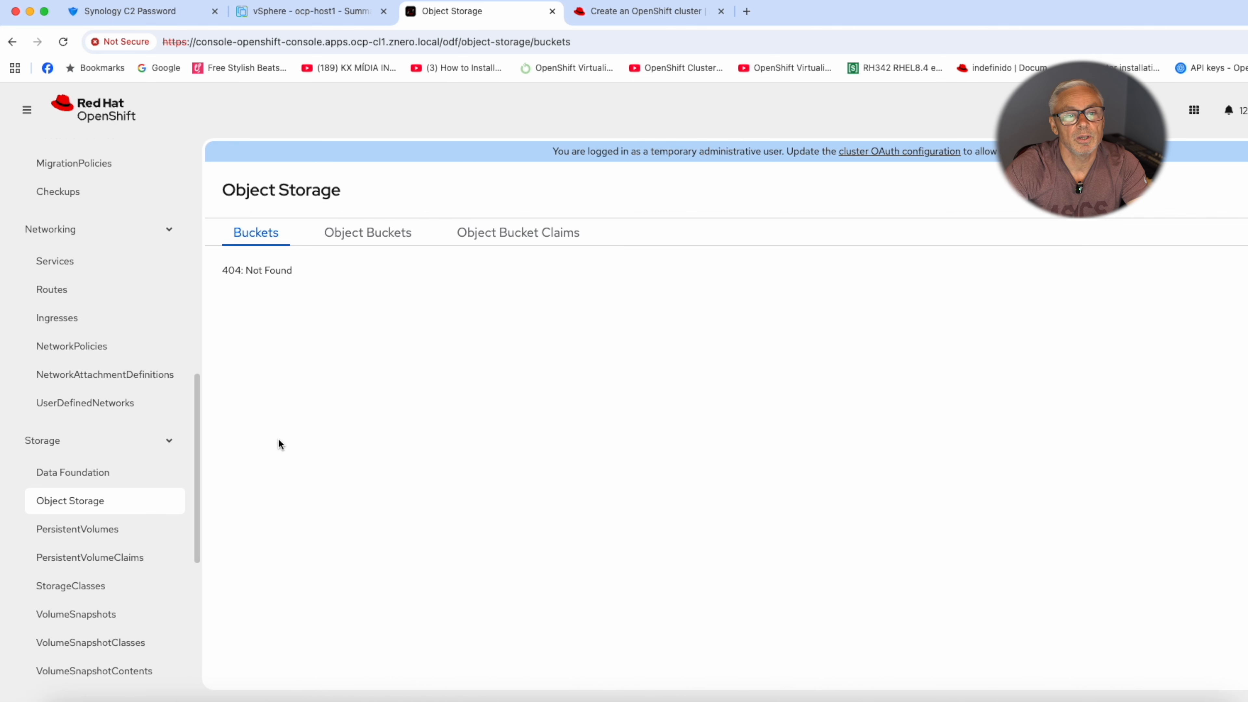
click(374, 244)
click(499, 242)
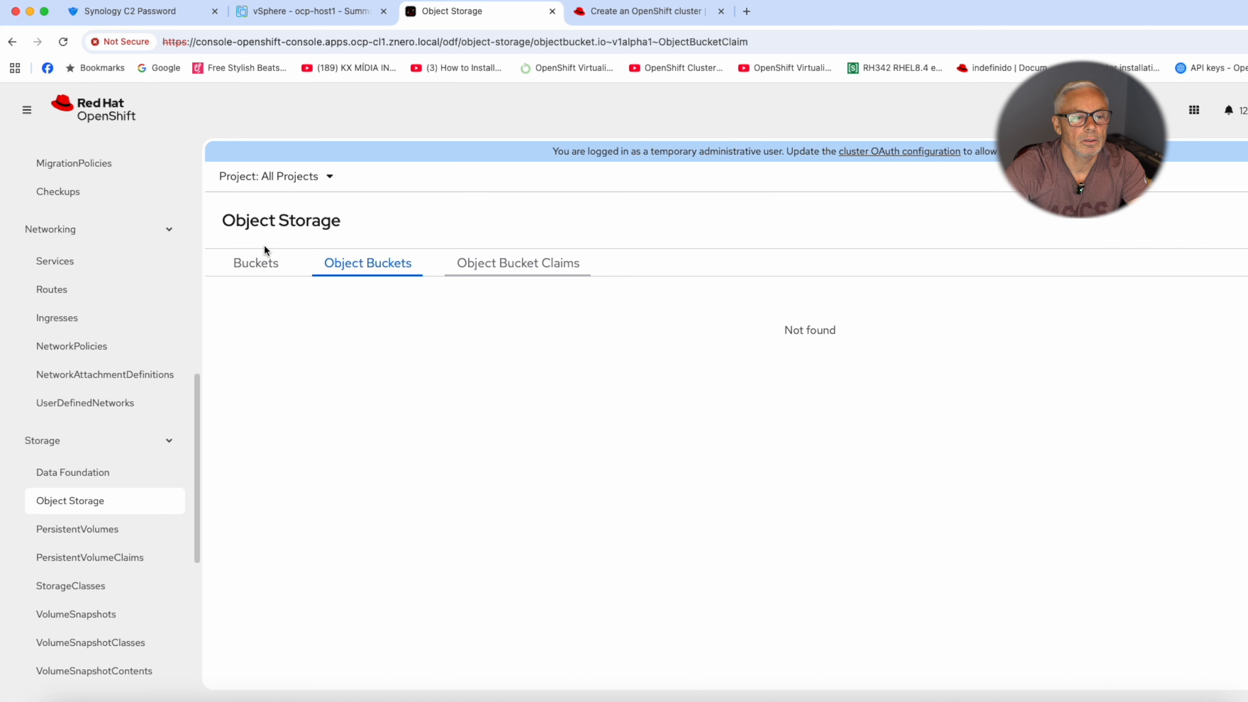
click(265, 258)
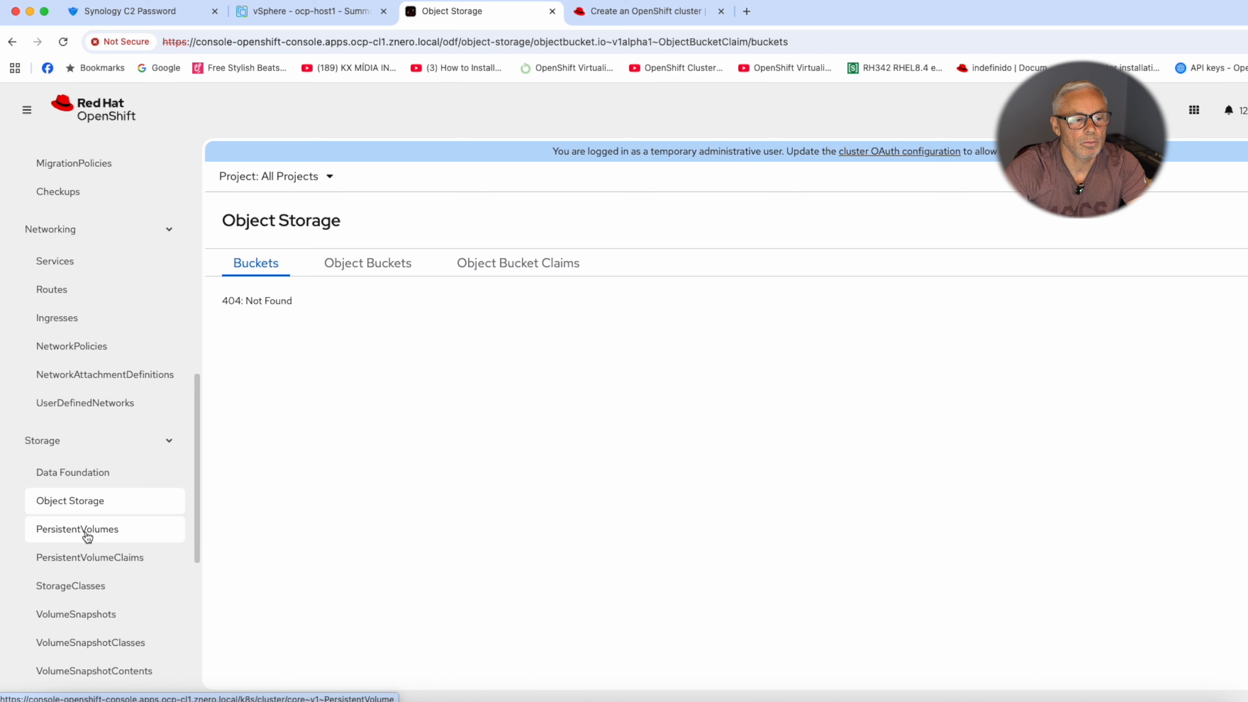
- Review the cluster's persistent volumes, persistent volume claims across all projects, and storage classes
click(83, 560)
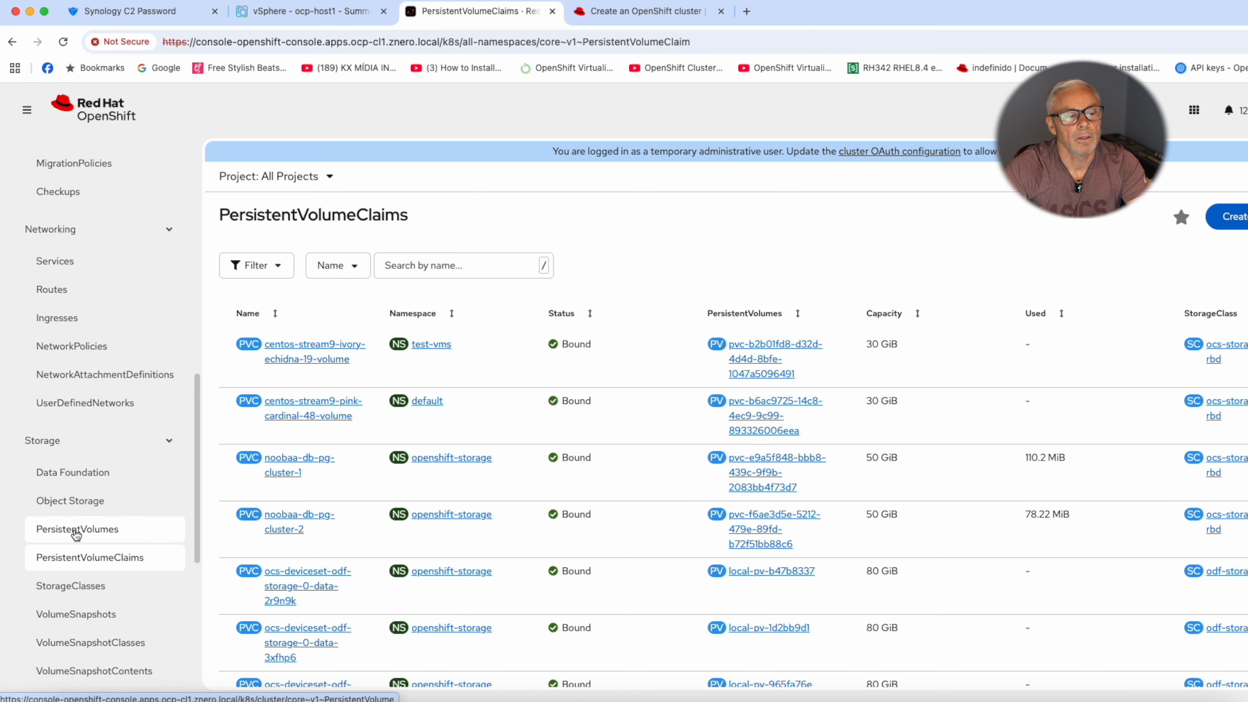
click(81, 530)
scroll(248, 425, down, 1)
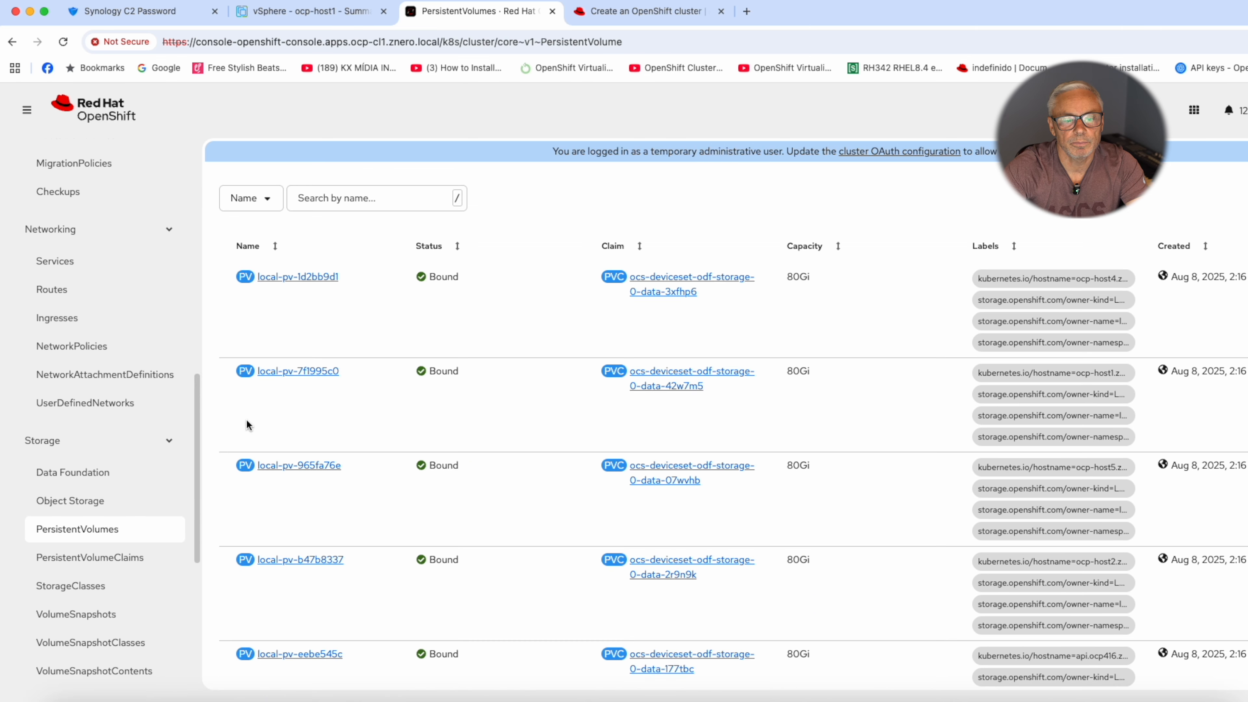
scroll(688, 423, down, 1)
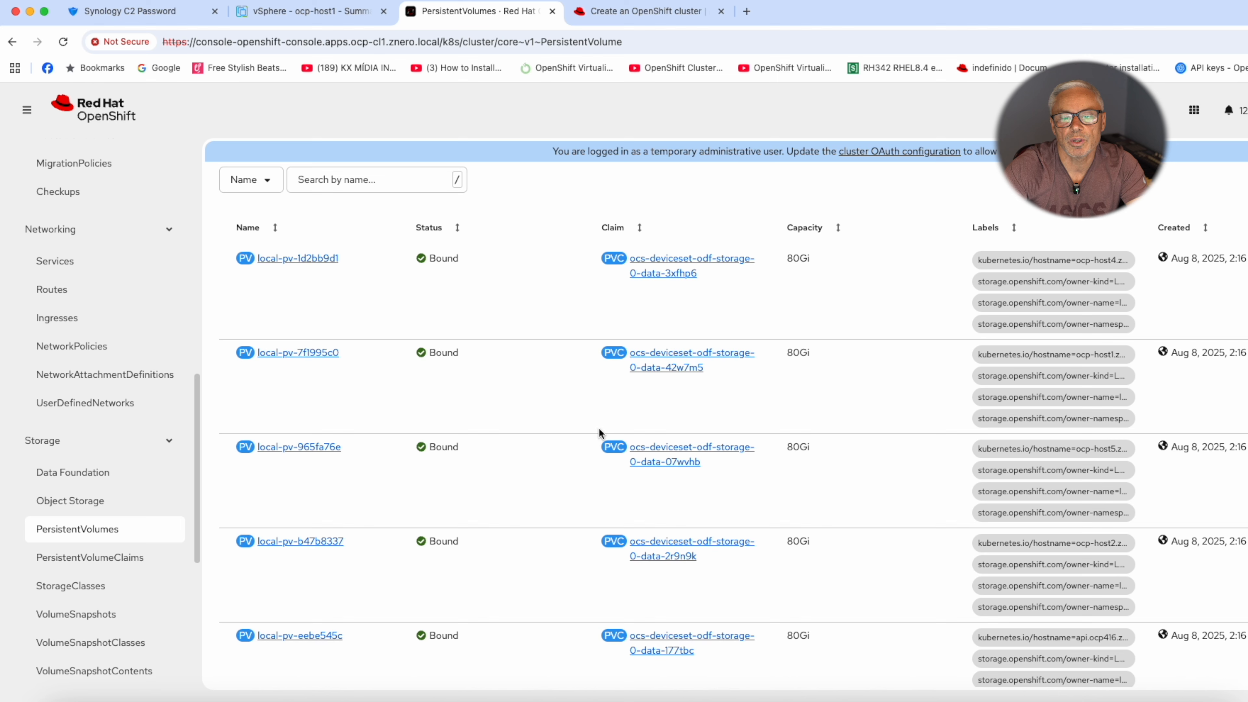
click(79, 558)
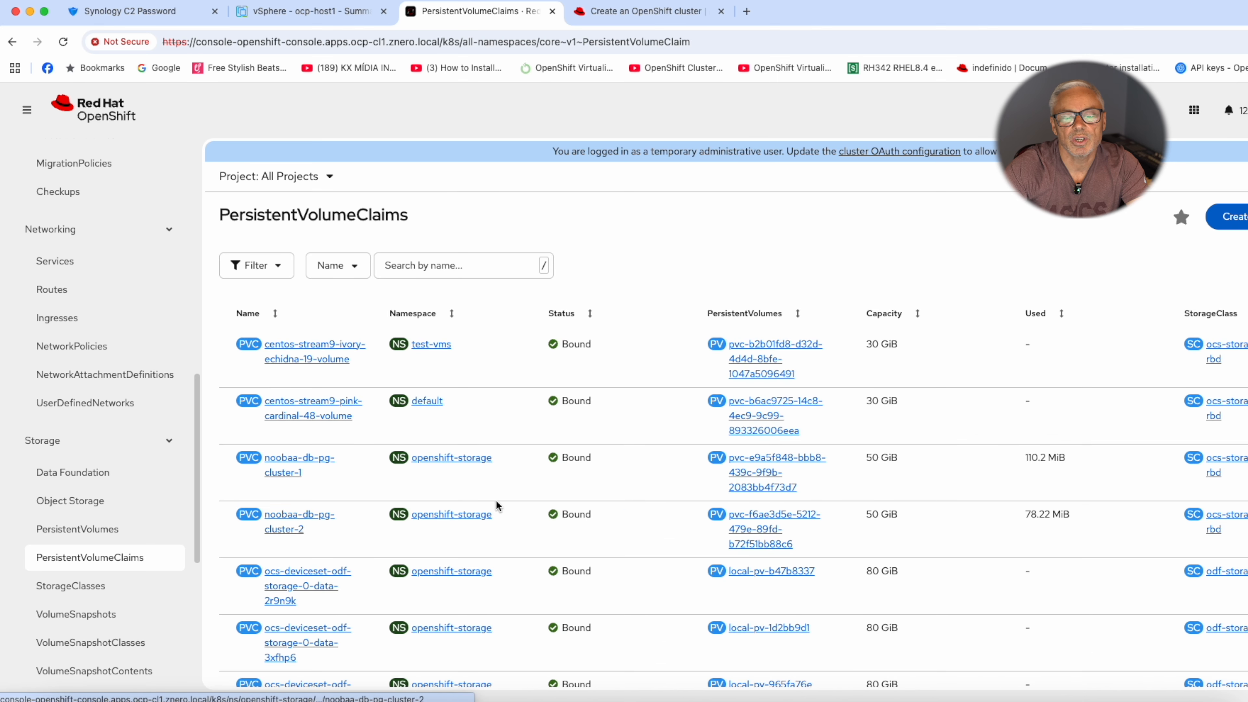
scroll(118, 546, down, 1)
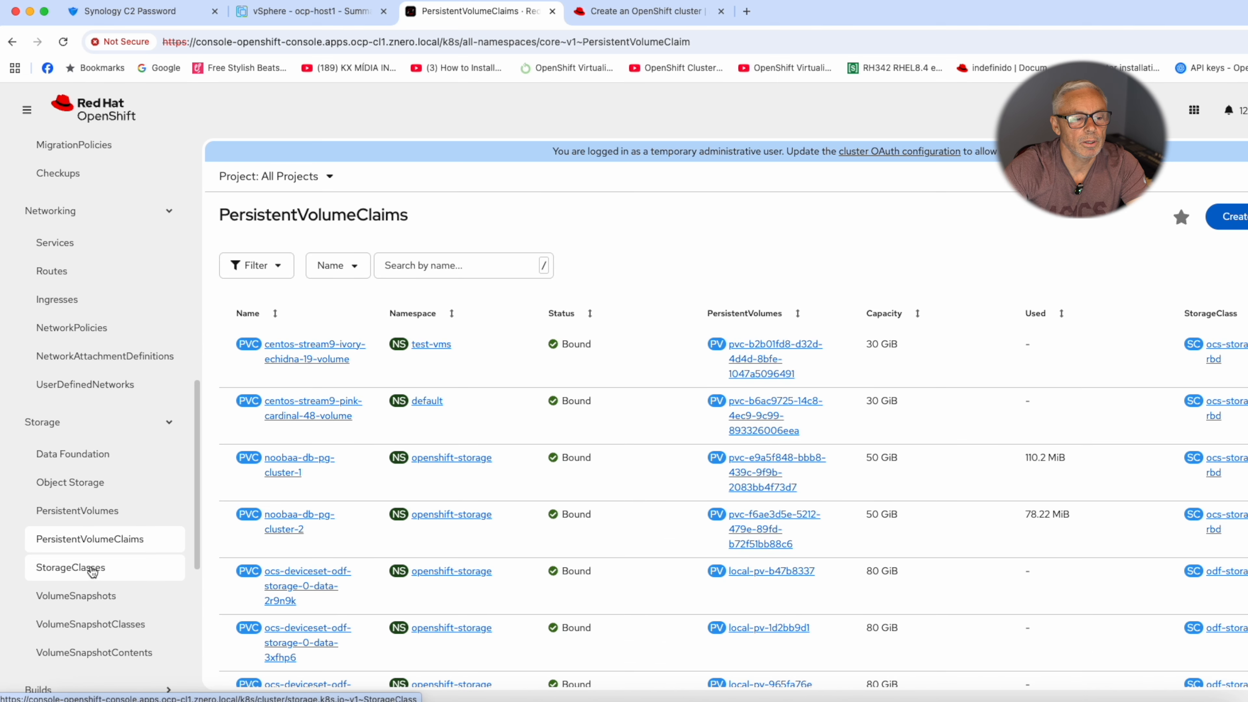
click(92, 568)
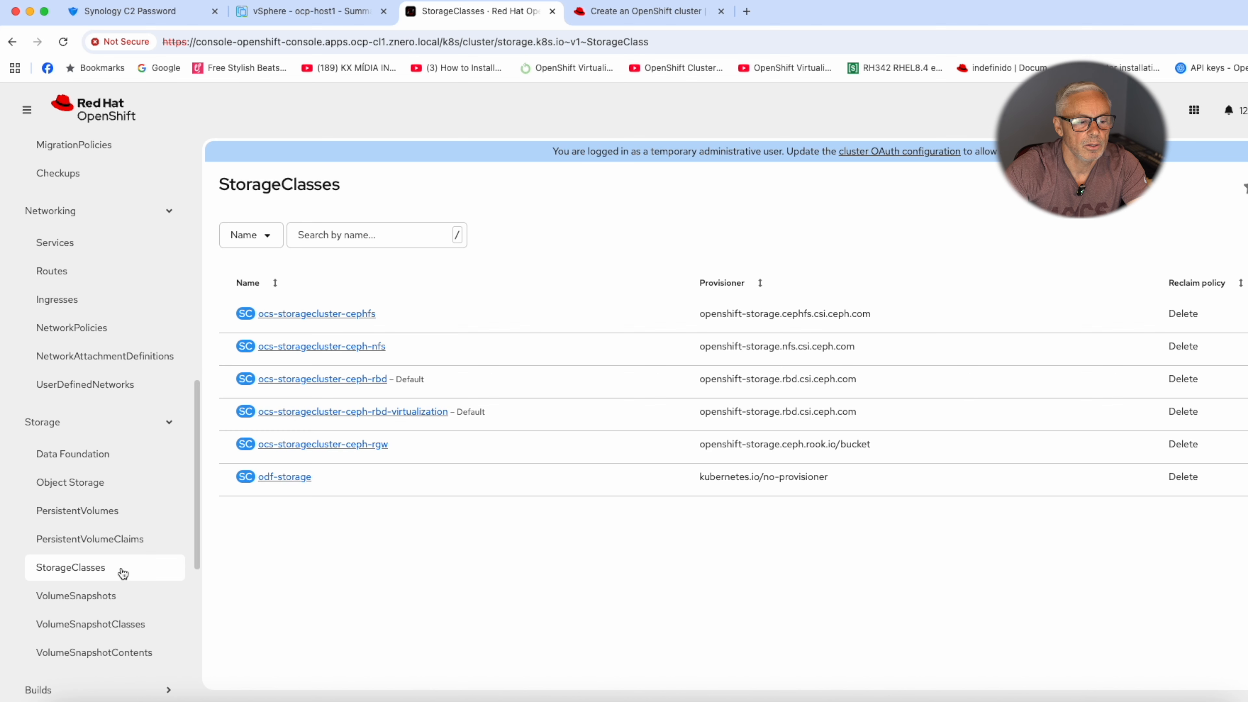
- View the virtual machines in all projects, and expand the default and test-vms projects to see theirs
scroll(133, 541, up, 1)
scroll(133, 472, up, 10)
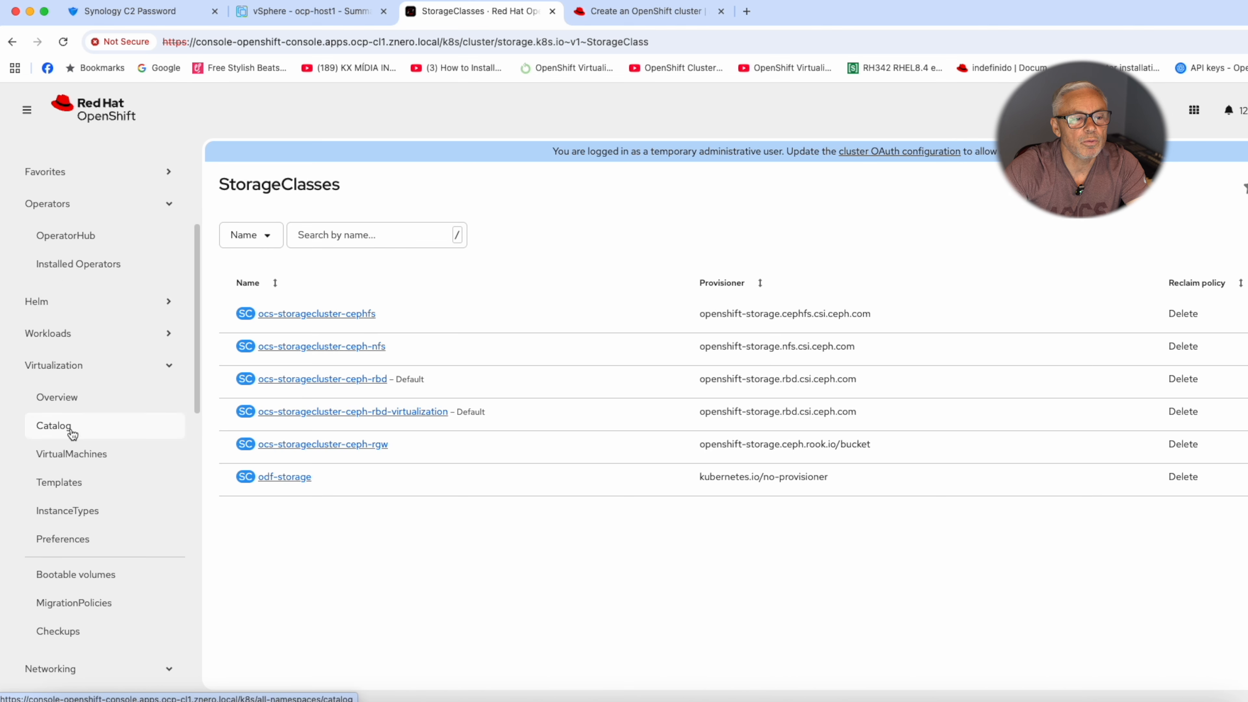
click(80, 457)
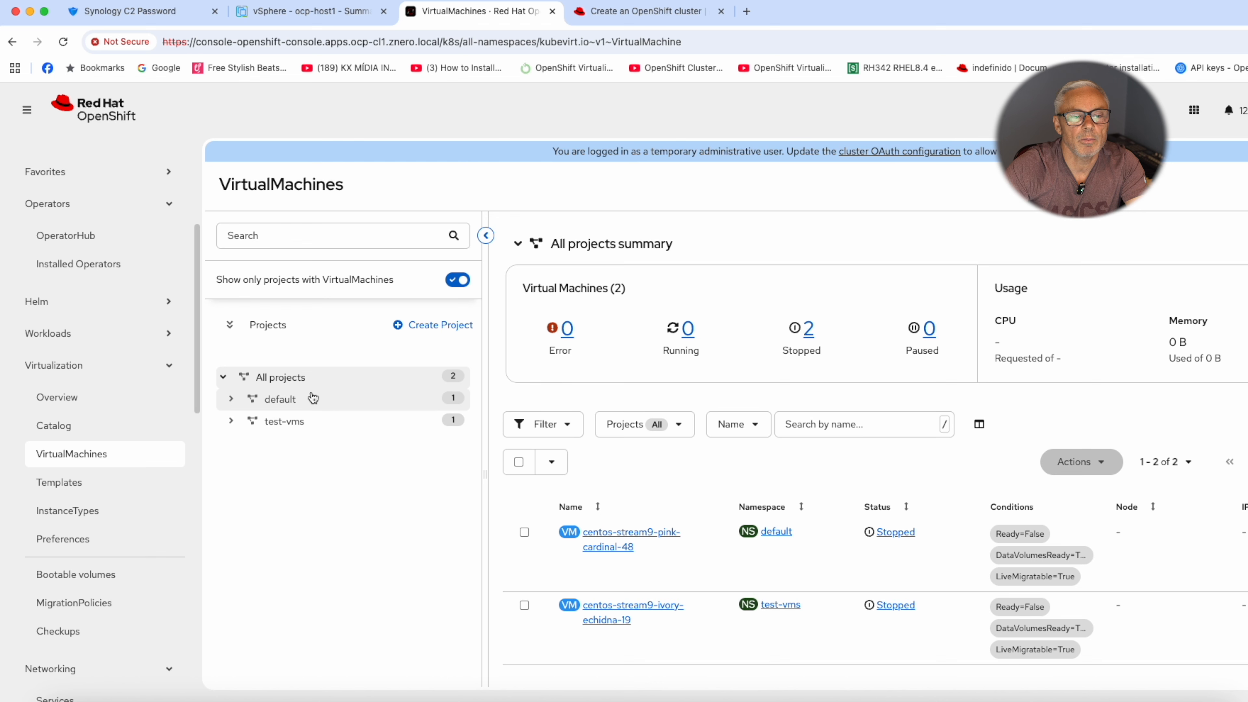
click(290, 403)
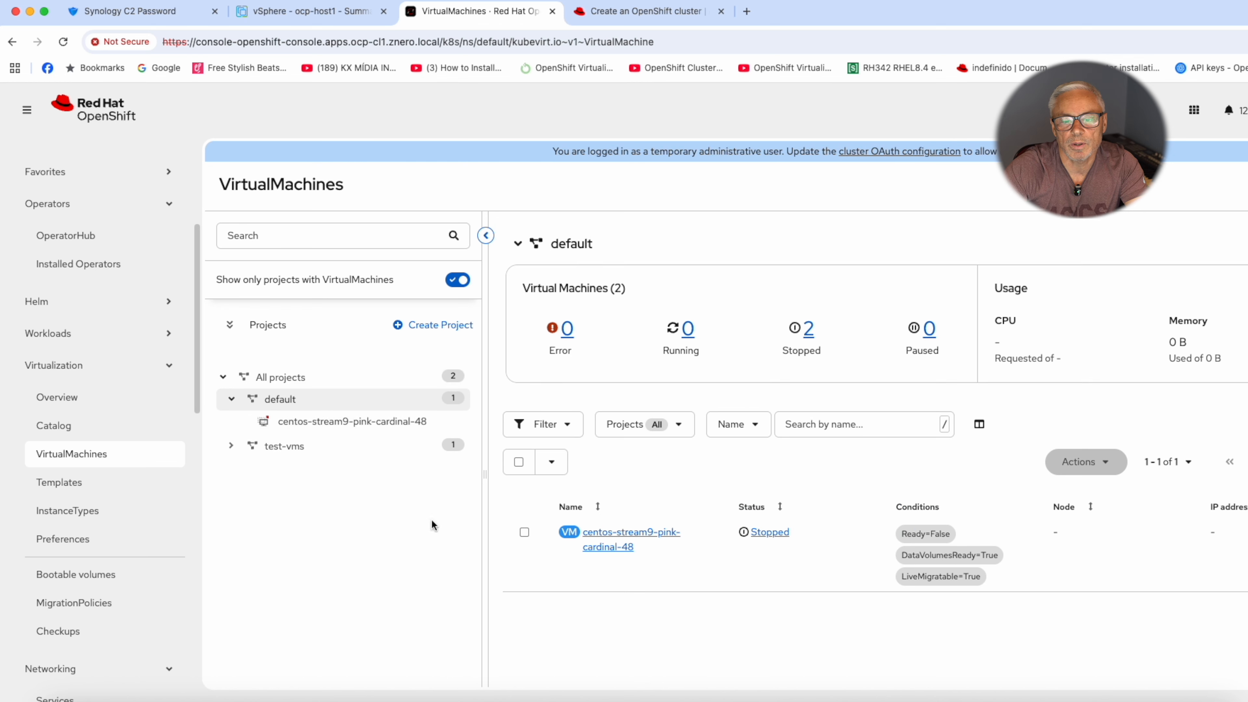
click(282, 448)
click(289, 401)
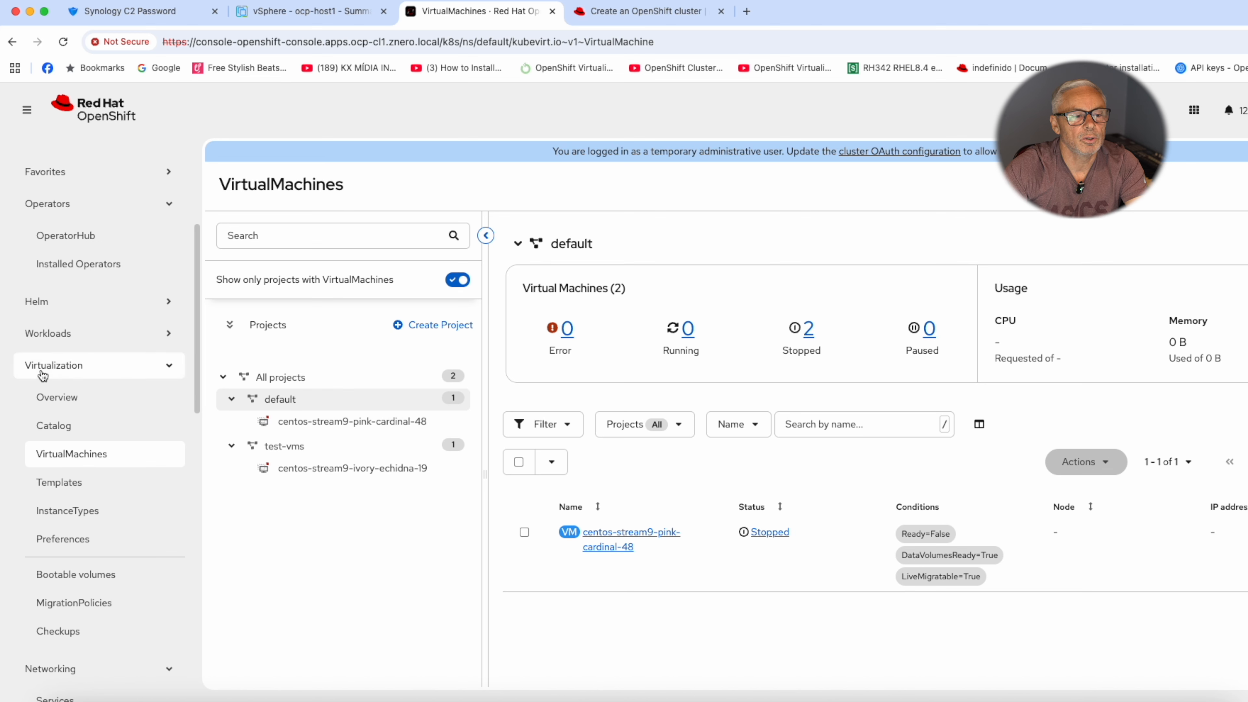
scroll(100, 220, up, 5)
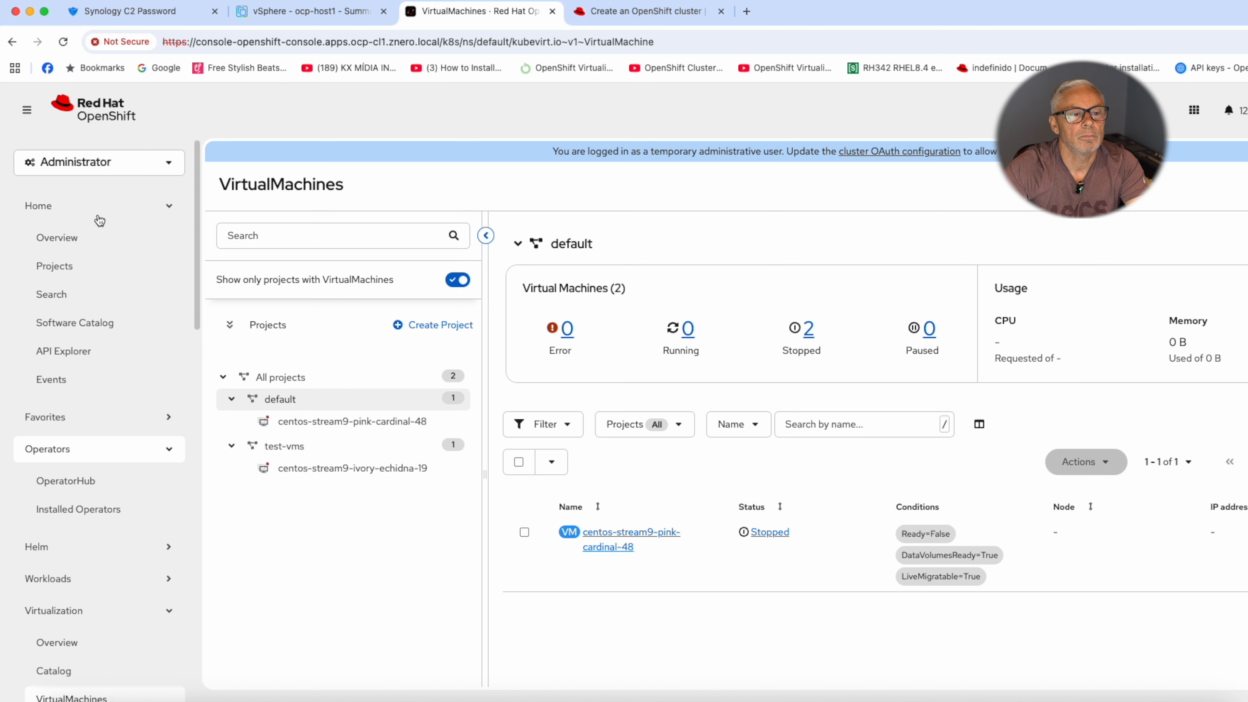
- Check the available console perspectives, and review the Virtualization overview for the default project
click(98, 162)
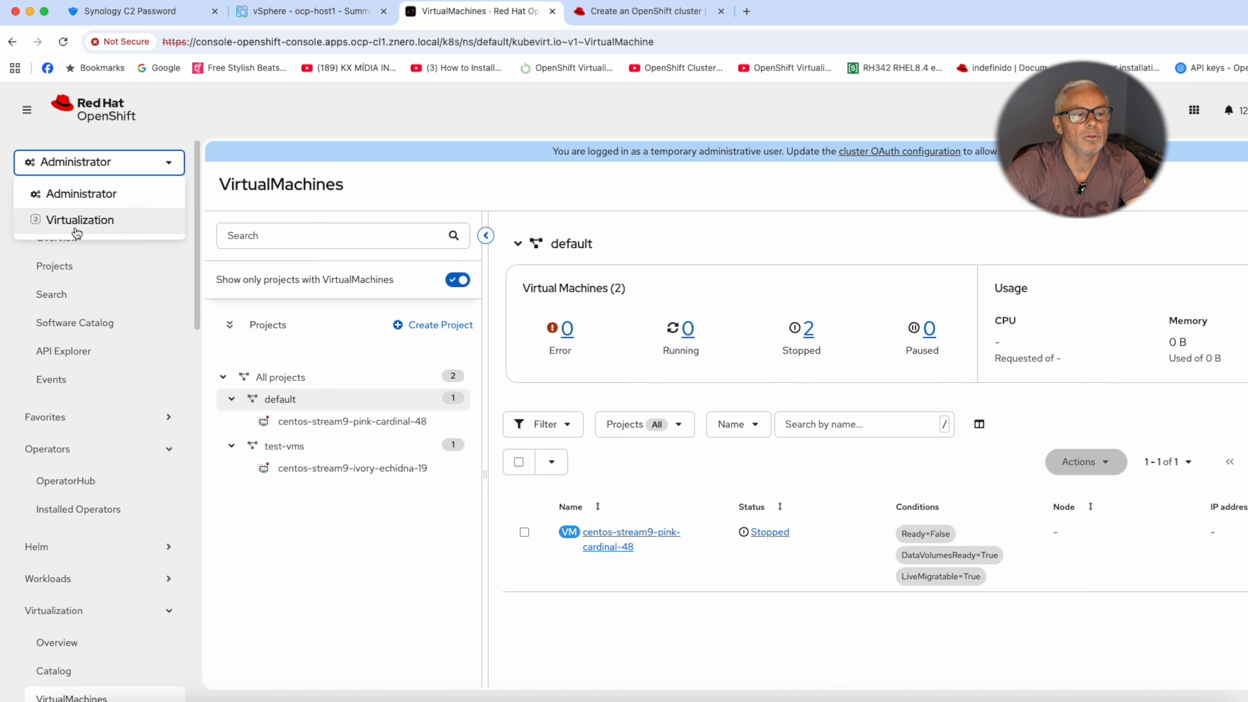
click(198, 149)
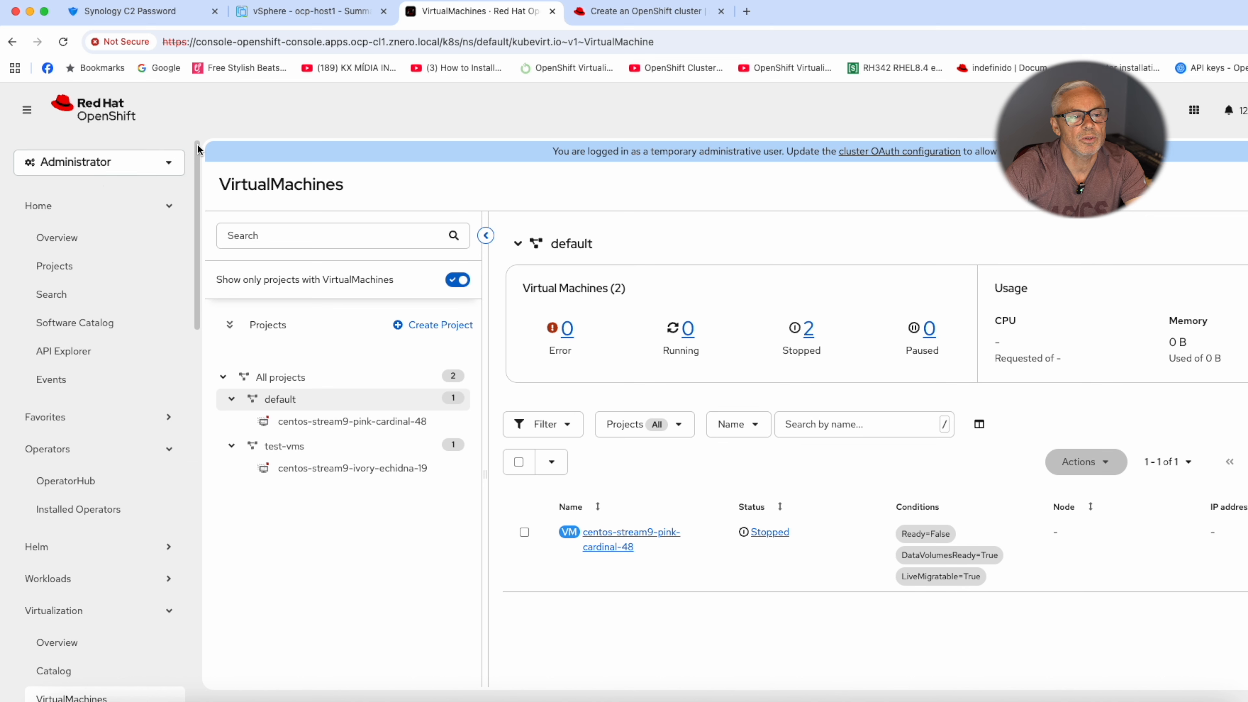
scroll(64, 443, down, 2)
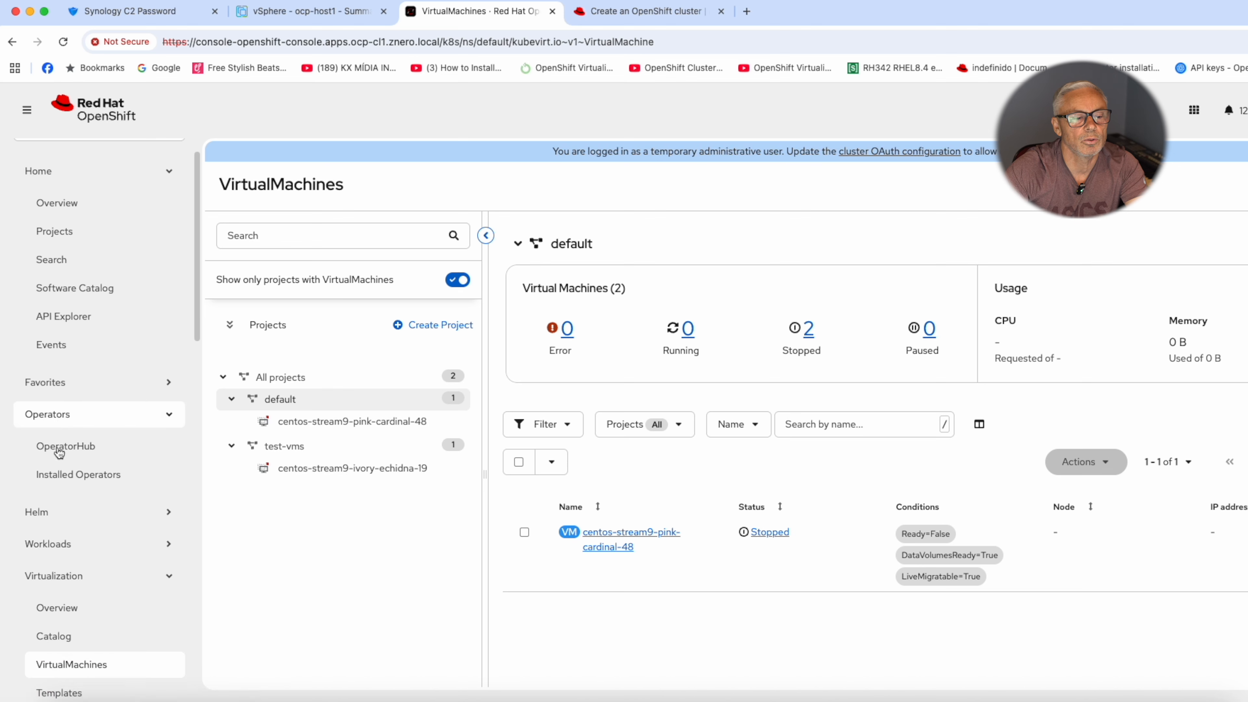
click(68, 562)
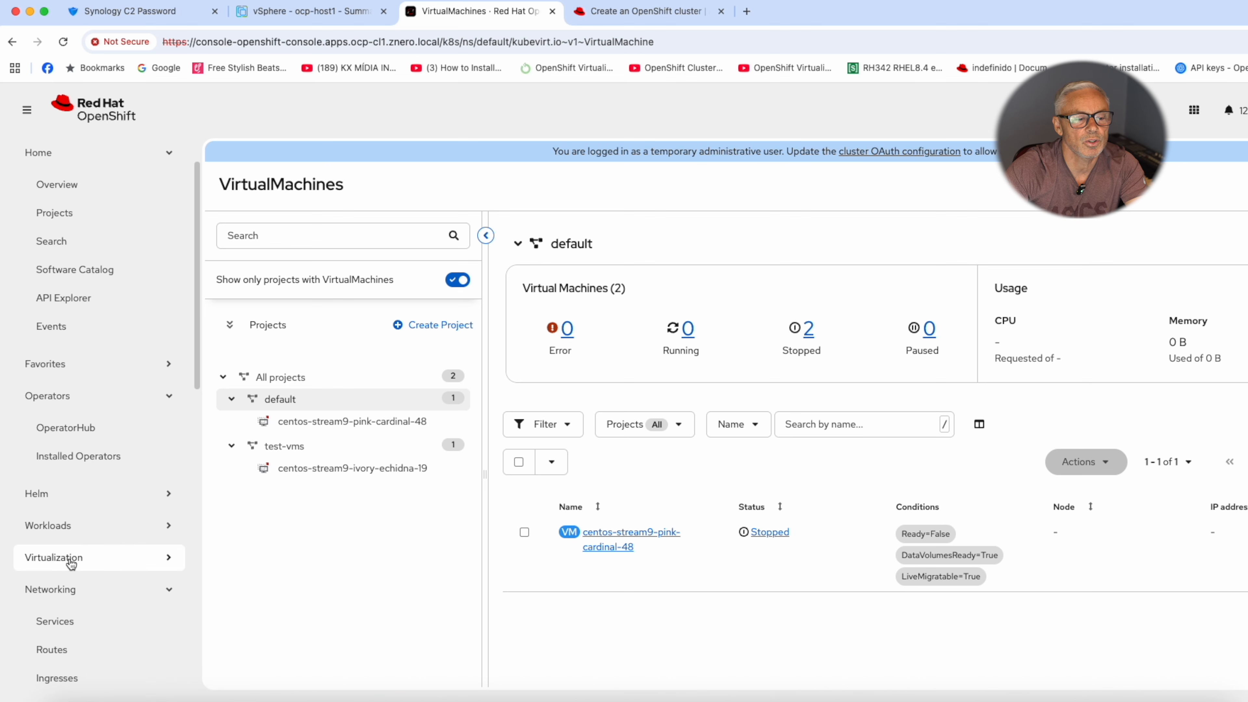
click(71, 567)
click(73, 589)
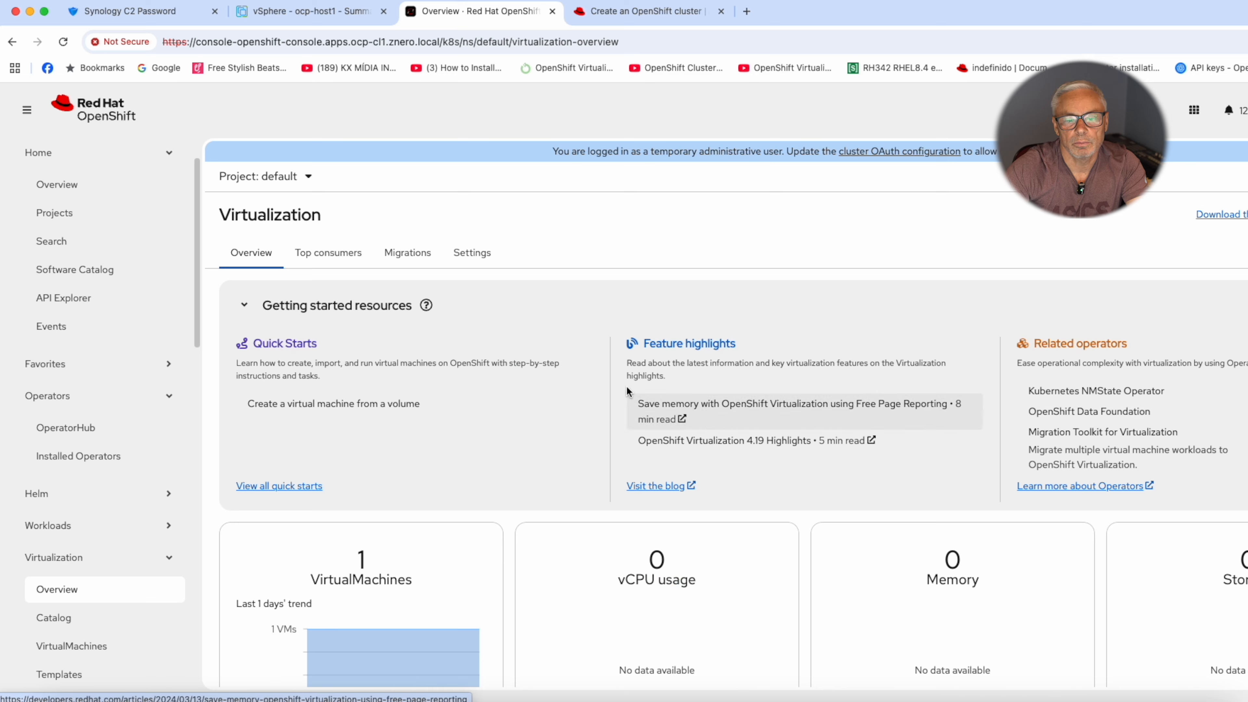
scroll(539, 550, down, 5)
scroll(795, 583, down, 1)
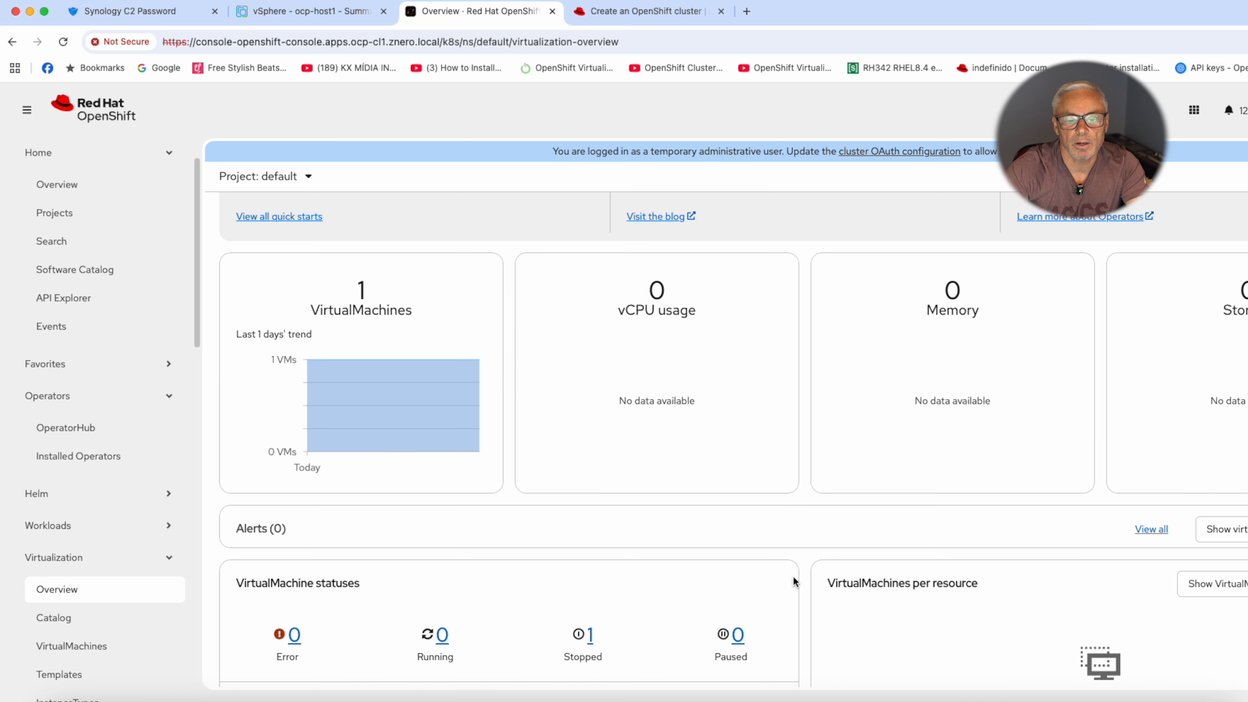
scroll(600, 496, down, 1)
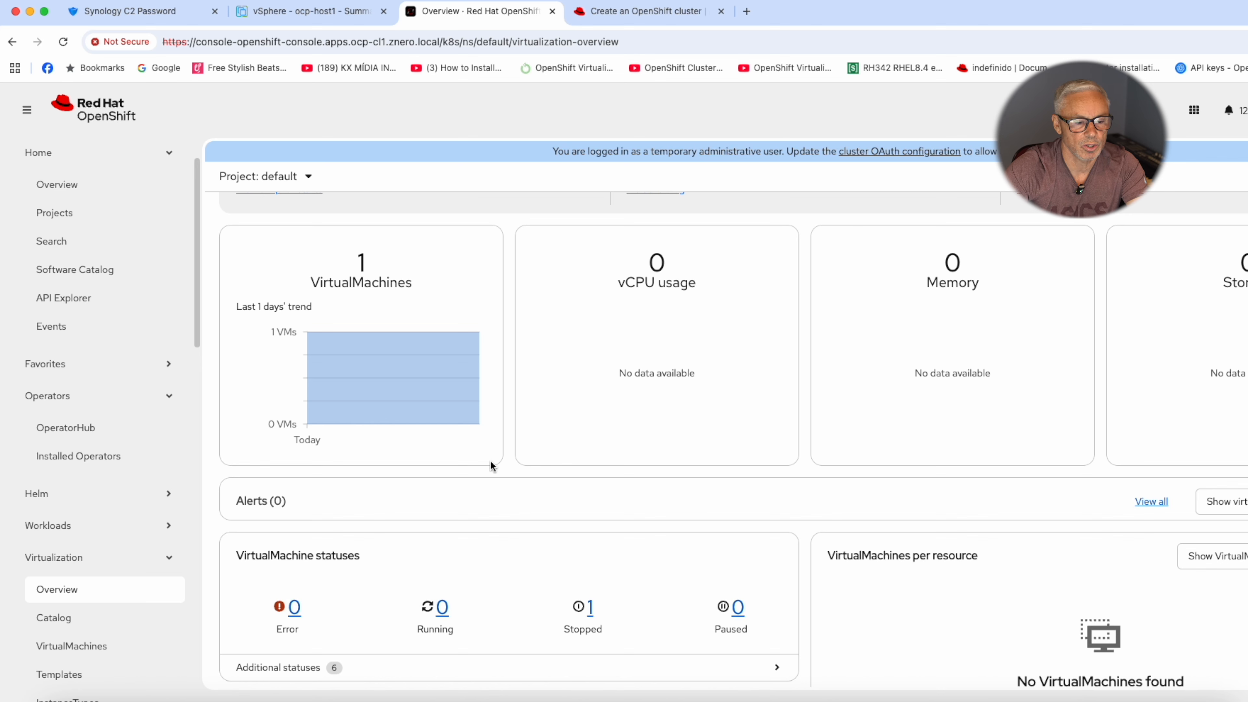
- Start a new virtual machine from the virtualization catalog and select centos-stream9 as its boot volume
click(58, 620)
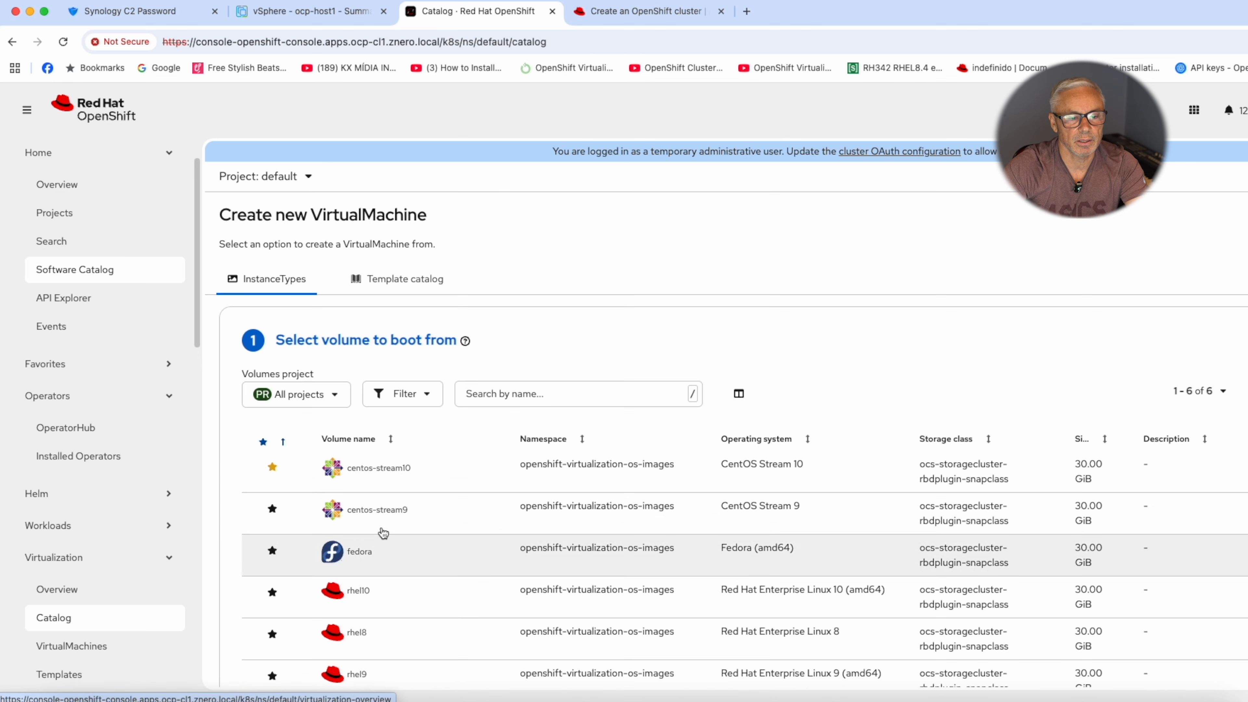
scroll(422, 580, down, 1)
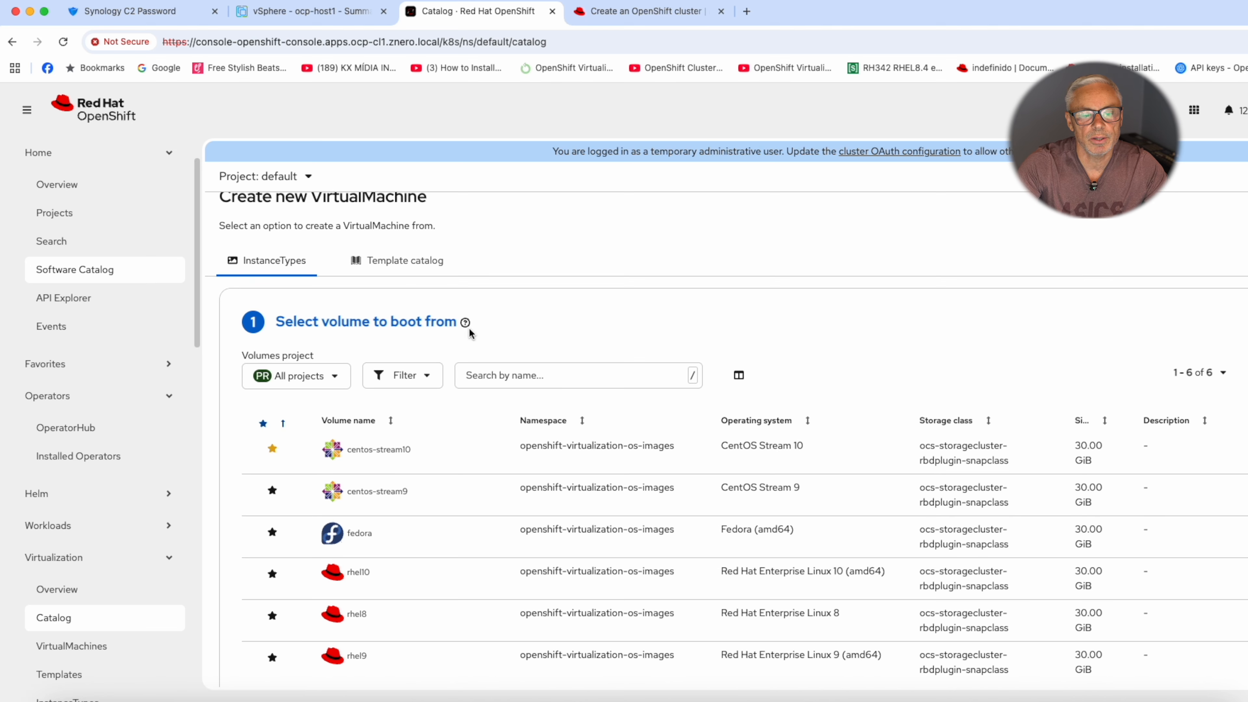
scroll(393, 590, down, 1)
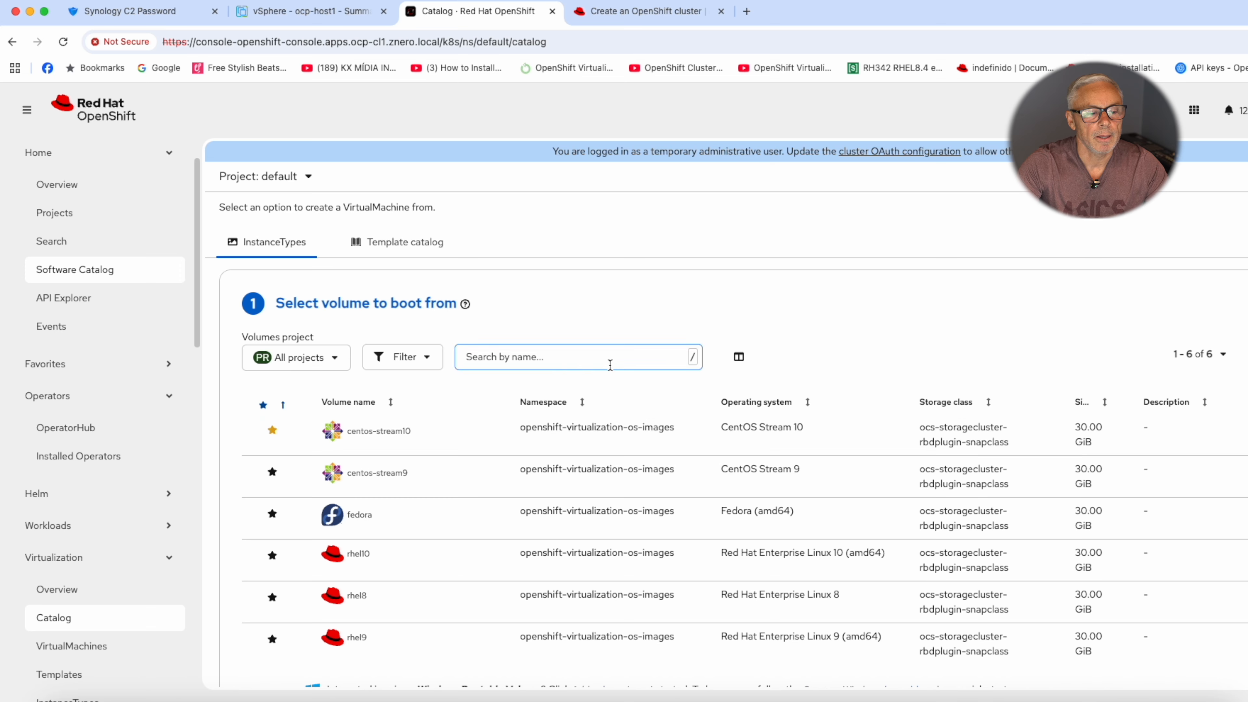
scroll(797, 571, down, 2)
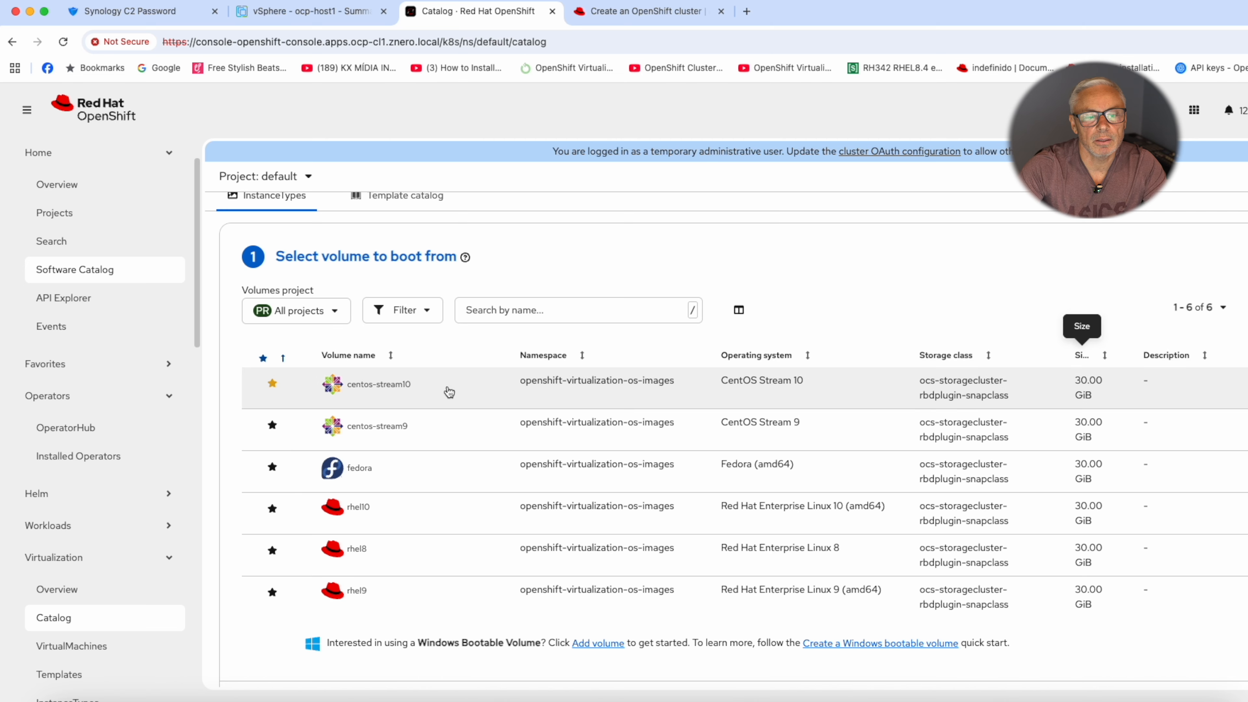
drag(374, 401, 344, 404)
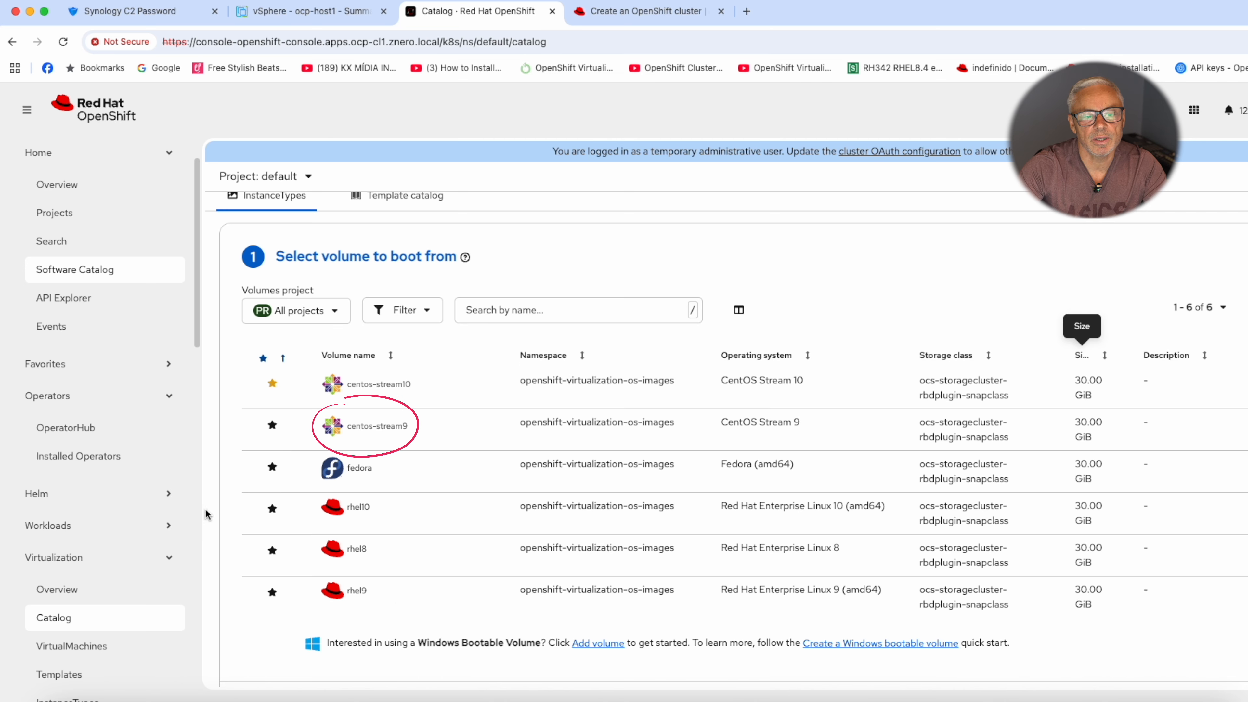
- Set the instance type to General Purpose U series, small: 1 CPUs, 2 GiB Memory
scroll(129, 632, down, 5)
scroll(872, 558, down, 8)
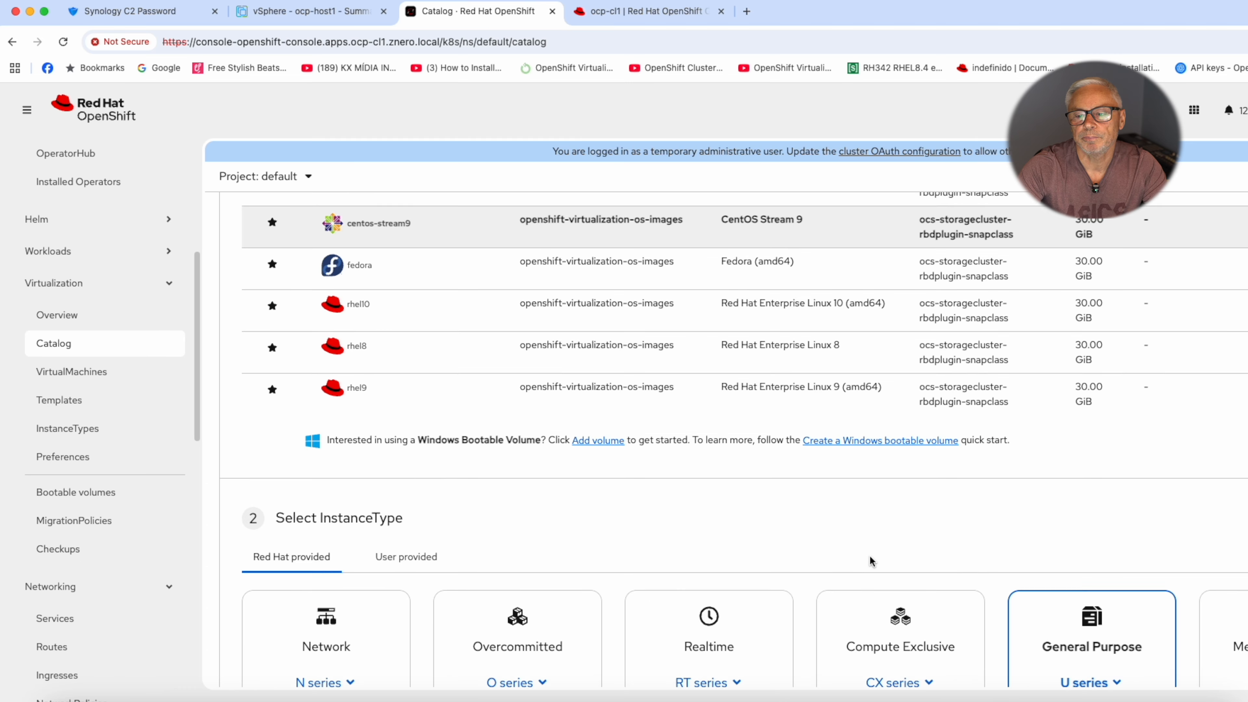
click(1086, 507)
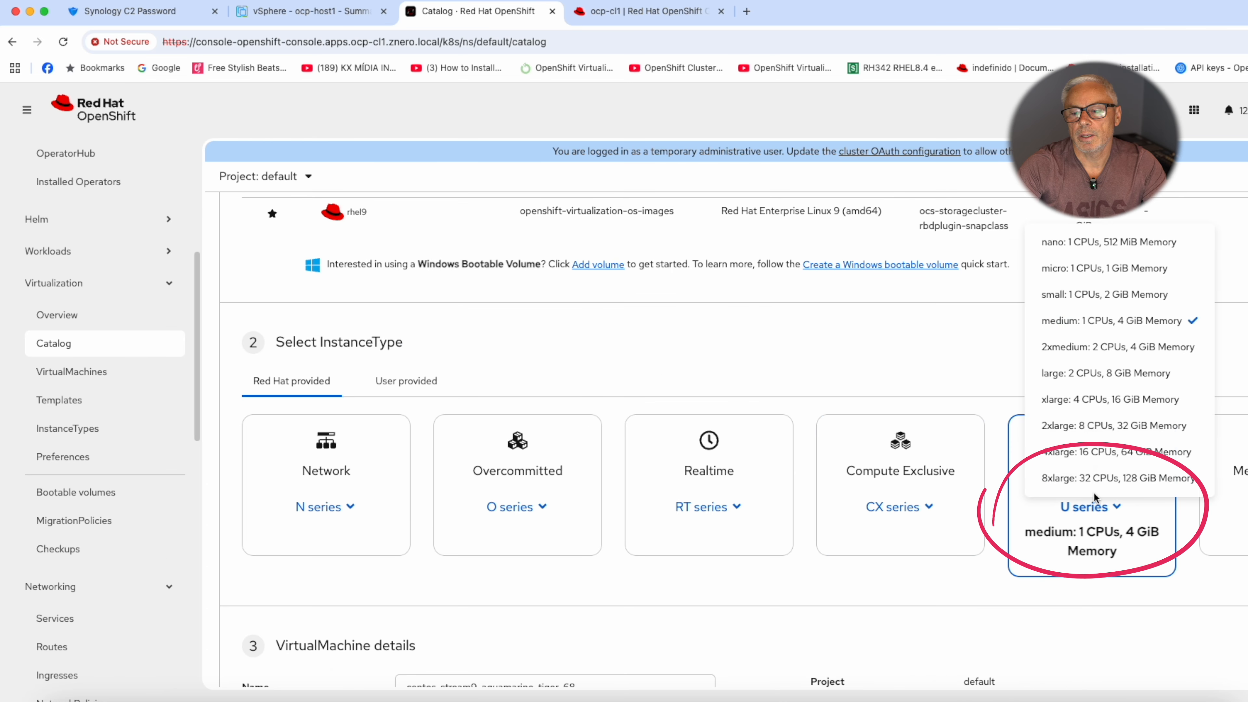
drag(1074, 283, 1118, 271)
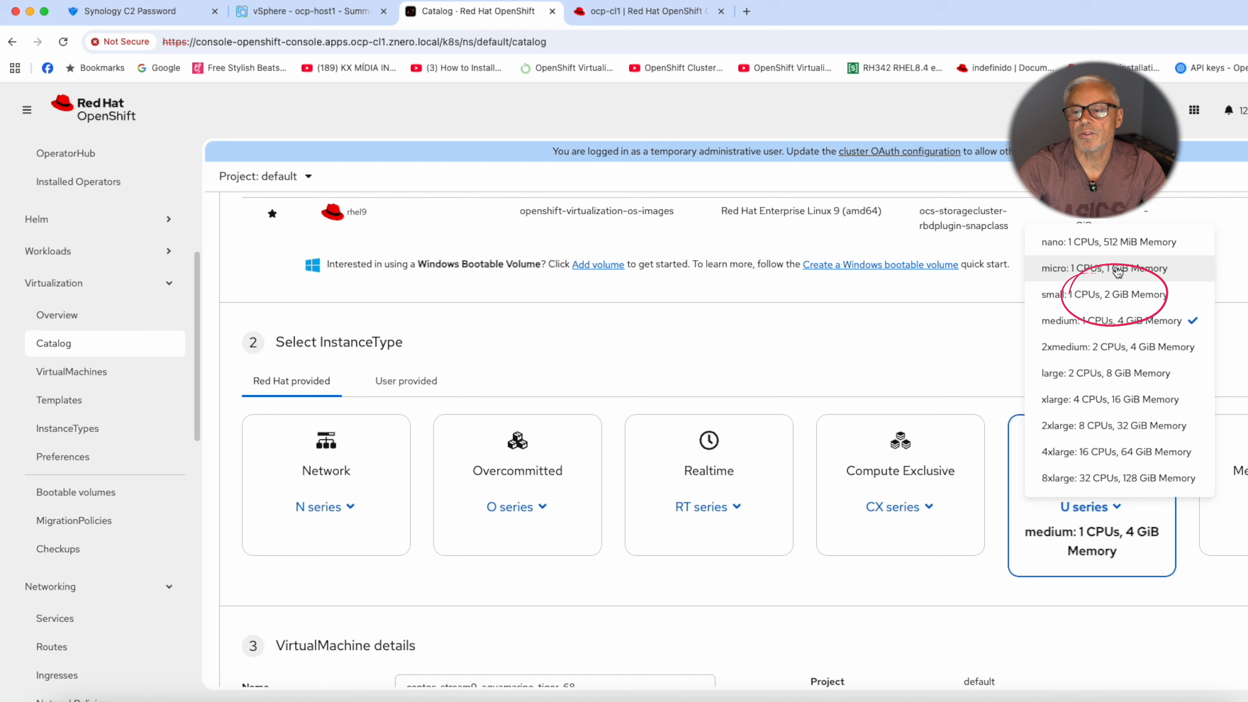
click(1091, 294)
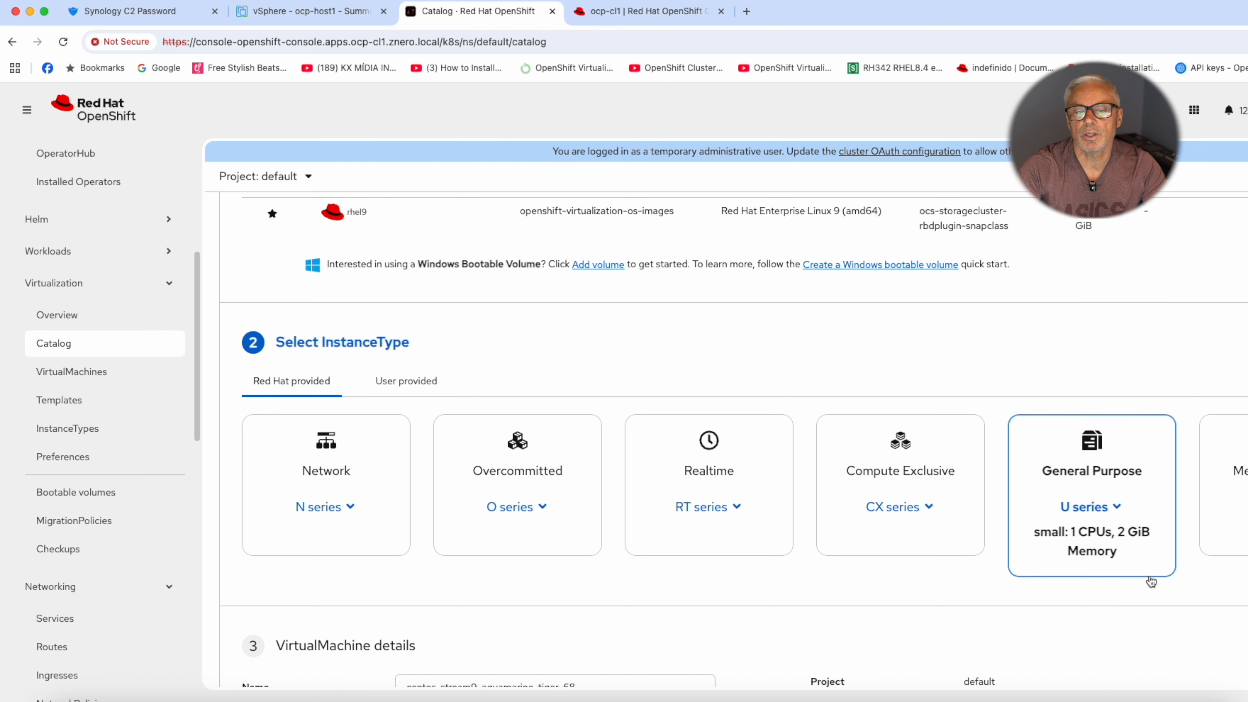
- Review the virtual machine details and create the machine with the suggested name, 30 GiB disk and start after creation
scroll(1151, 582, down, 5)
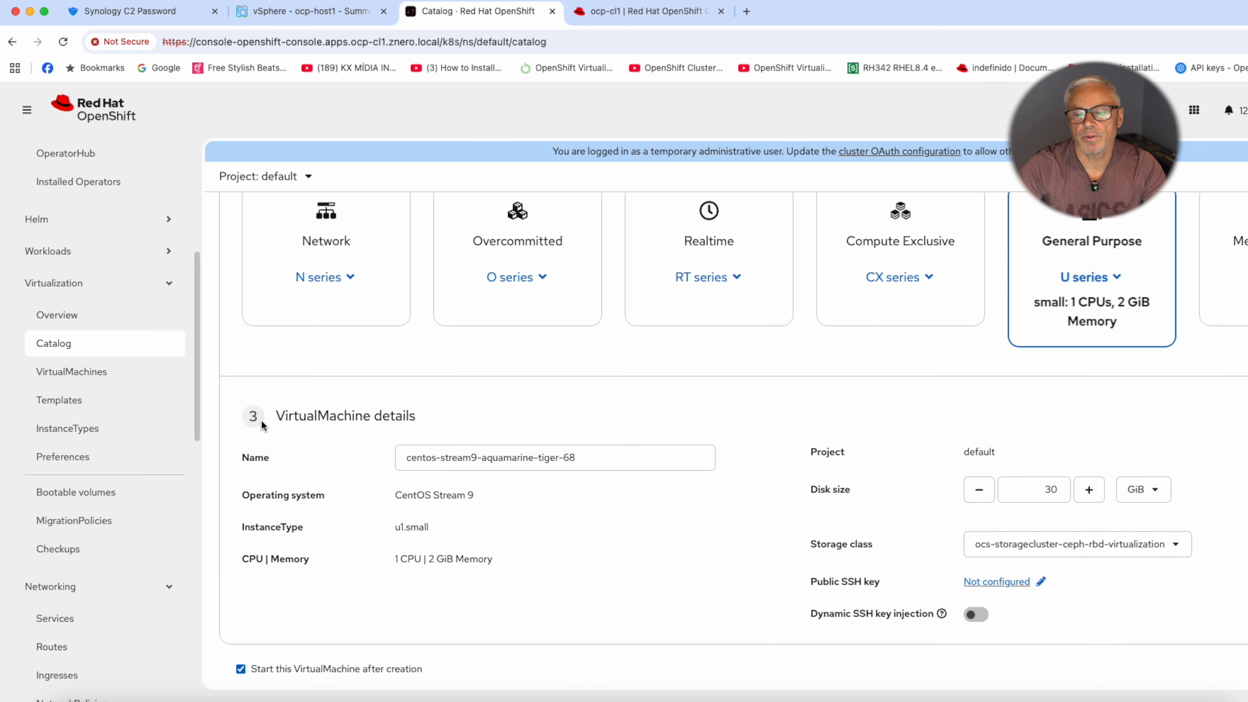
scroll(516, 489, down, 1)
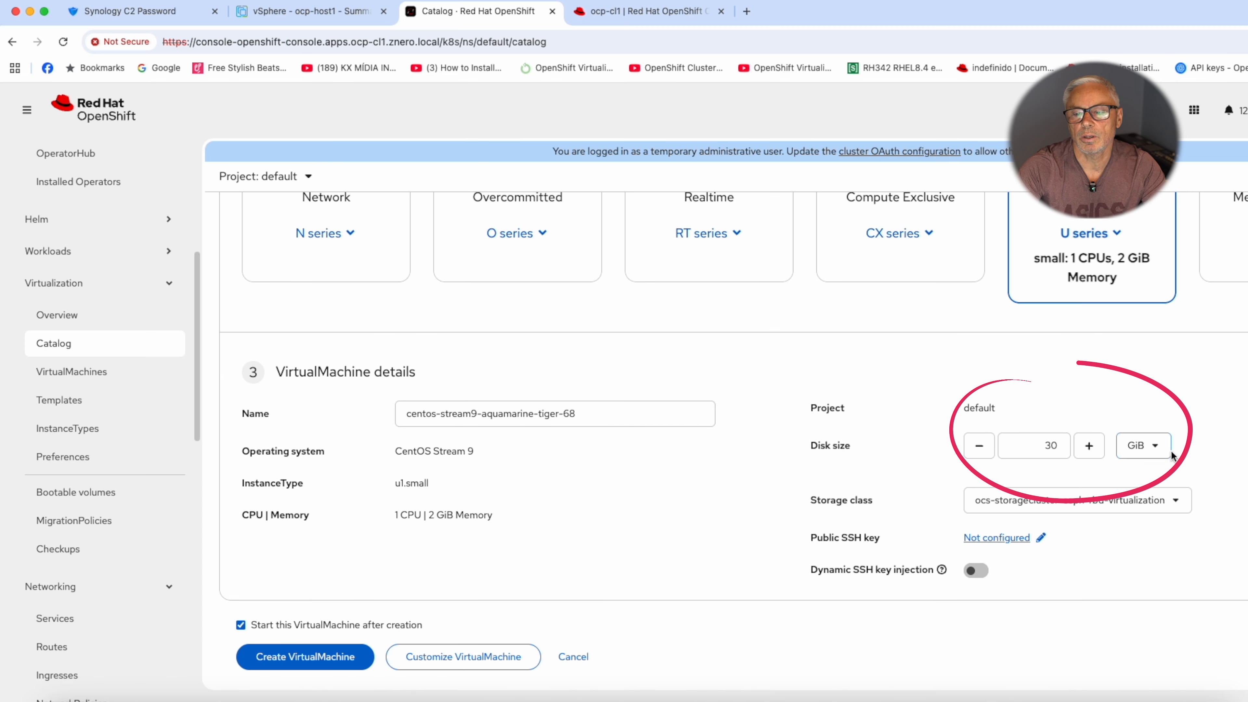
scroll(413, 520, down, 1)
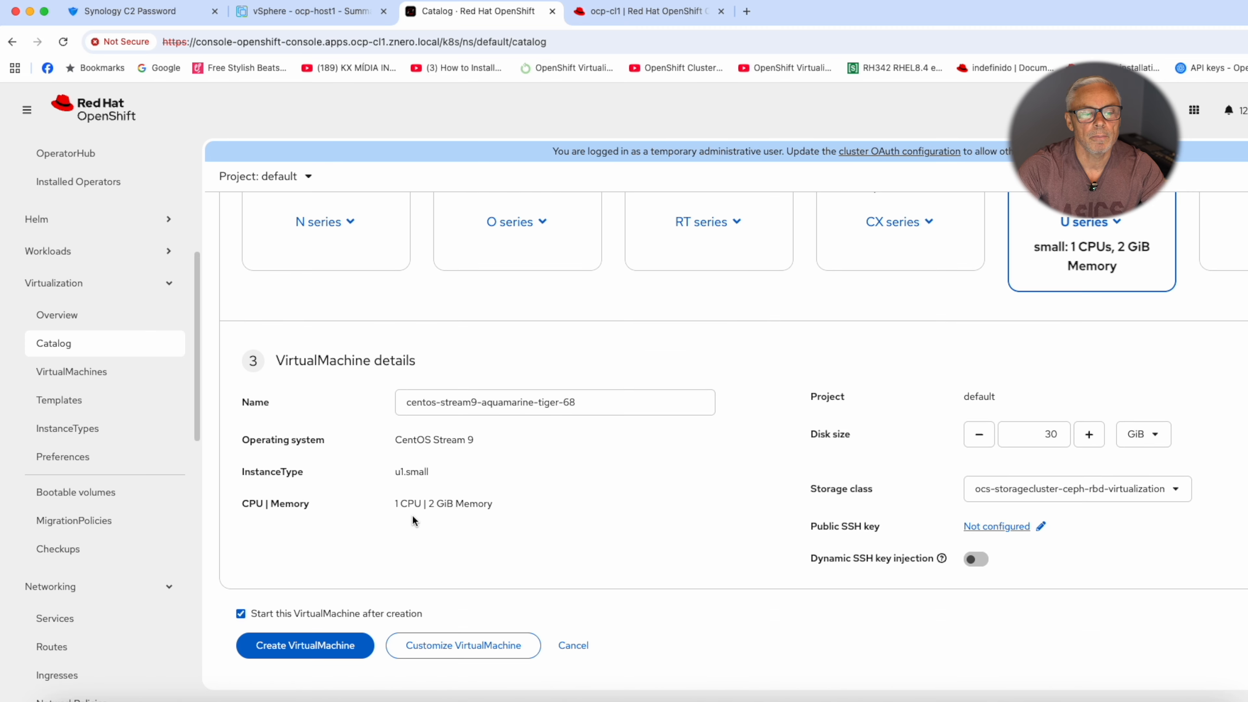
click(306, 650)
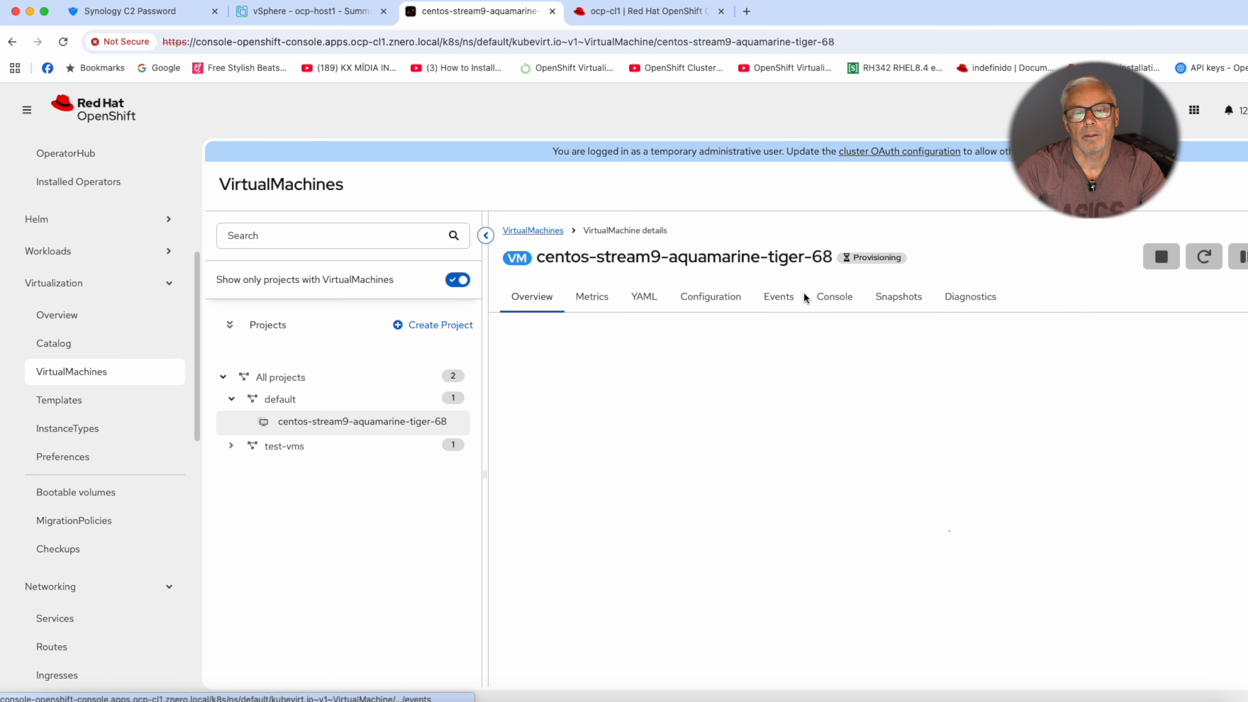
- Examine the new virtual machine's overview details and its metrics, and return to the overview
drag(536, 257, 842, 259)
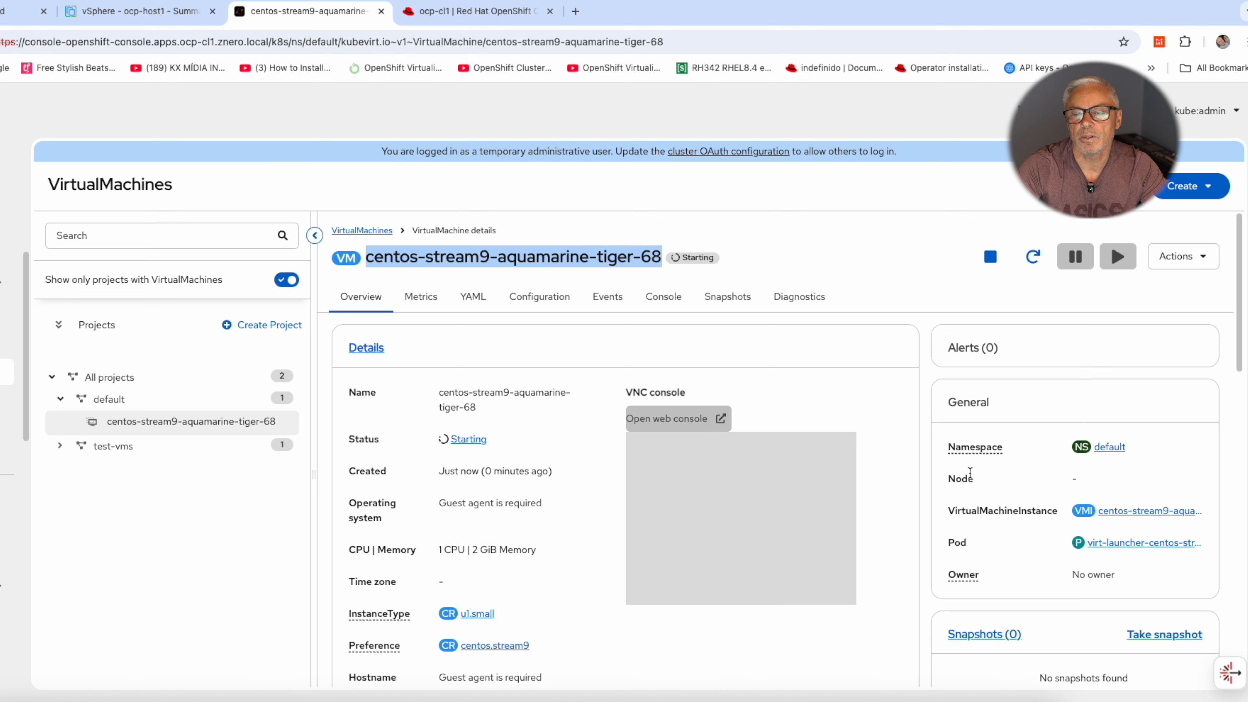
scroll(480, 523, down, 1)
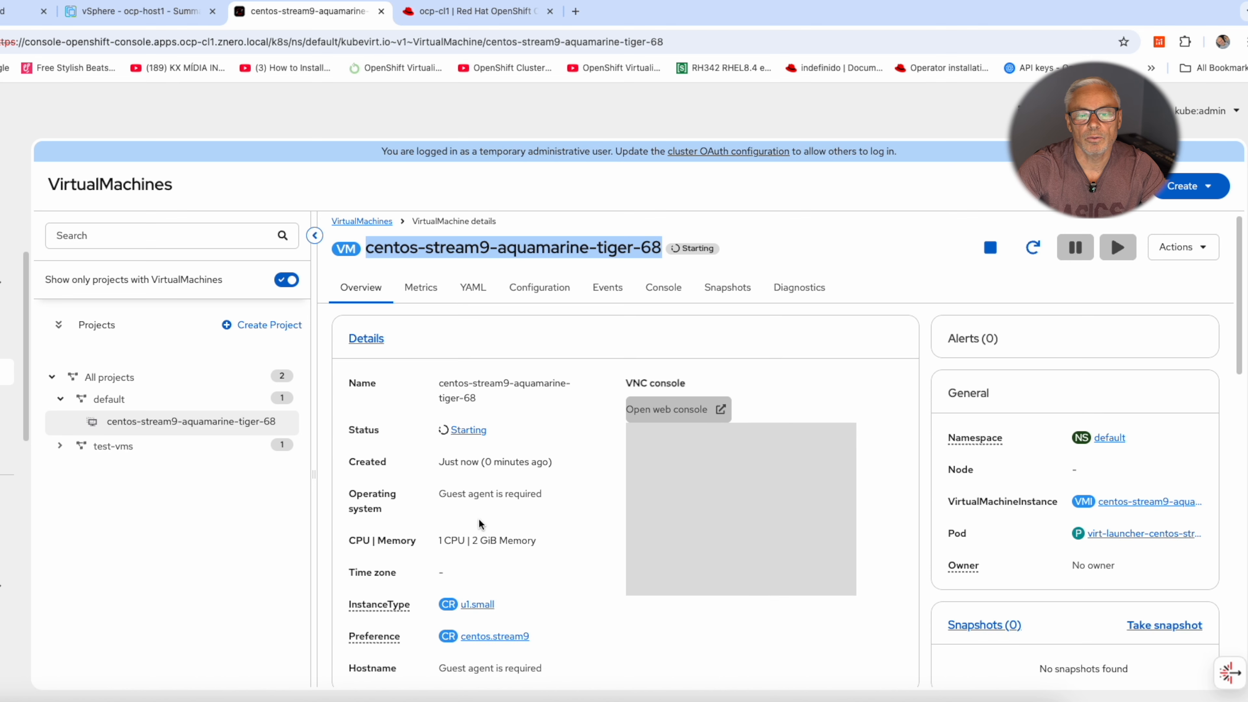
scroll(467, 460, up, 1)
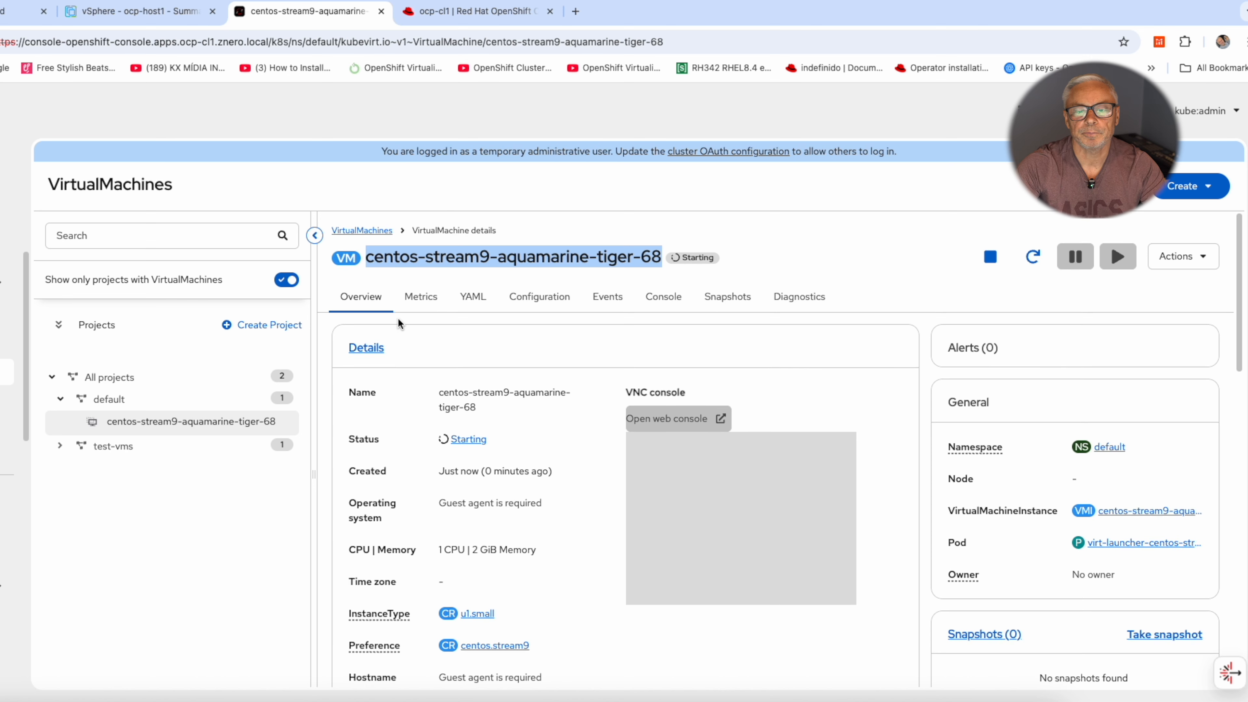
click(422, 298)
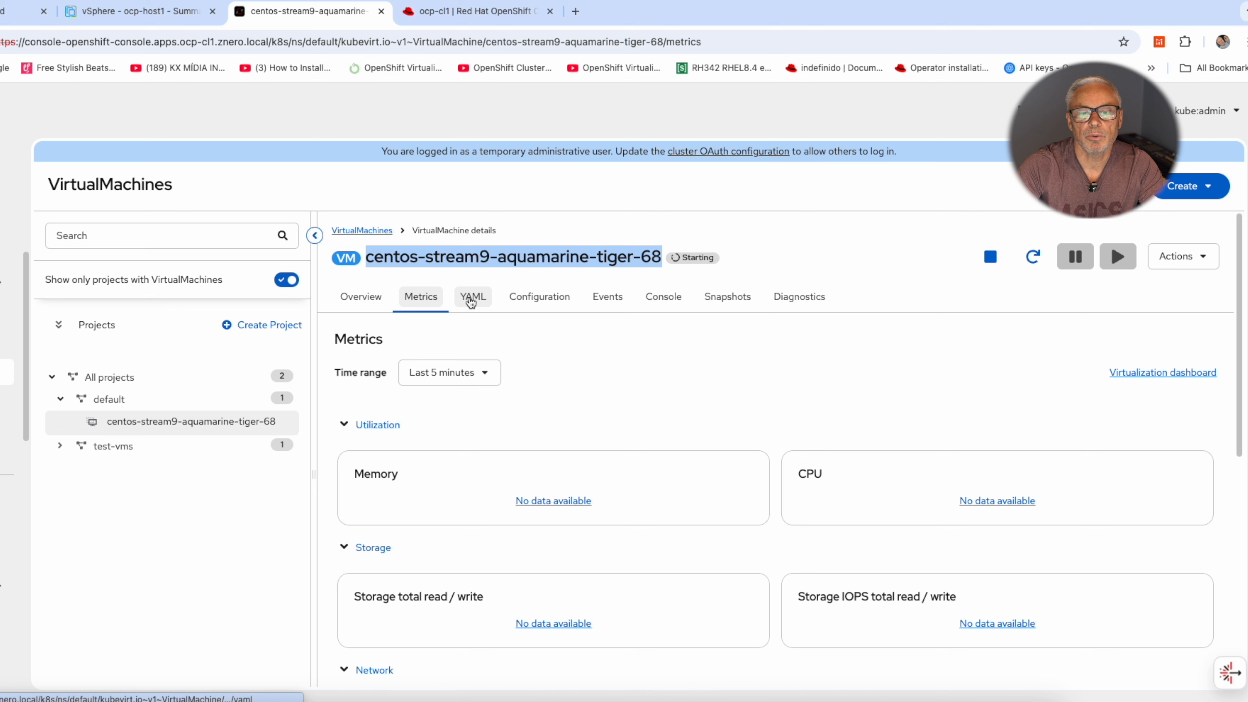
click(368, 301)
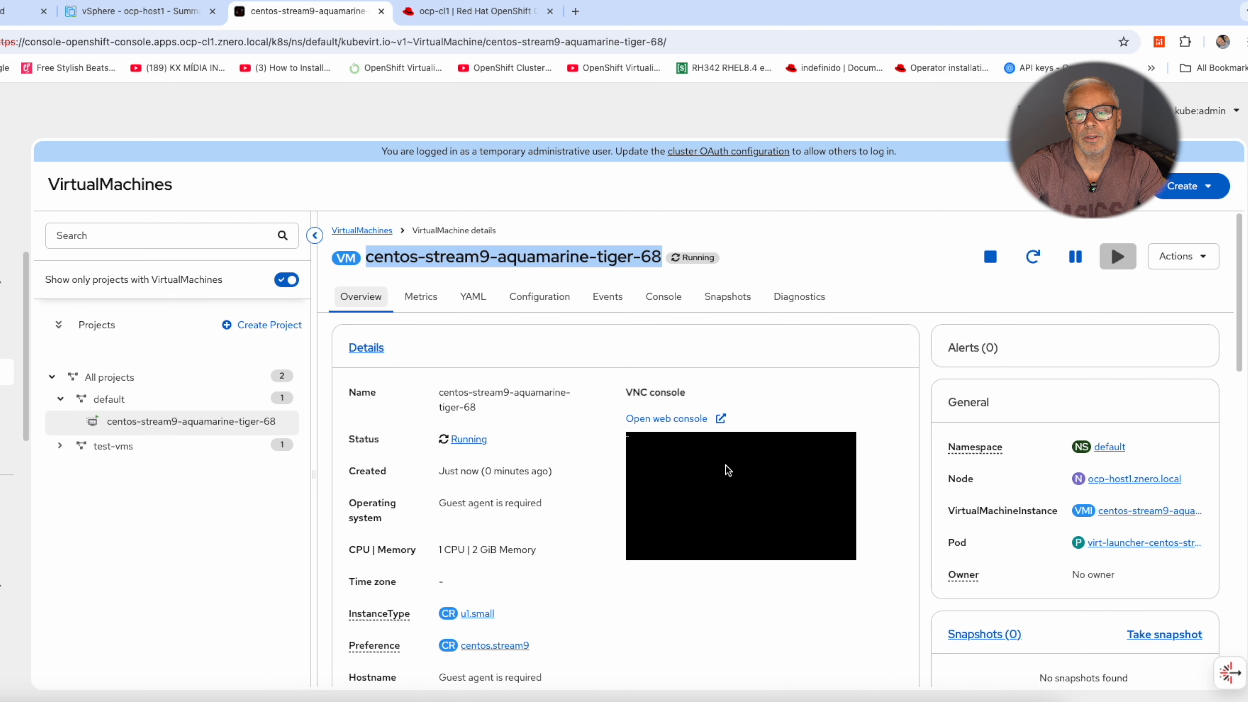
- Read through the new virtual machine's YAML definition from start to end
click(470, 305)
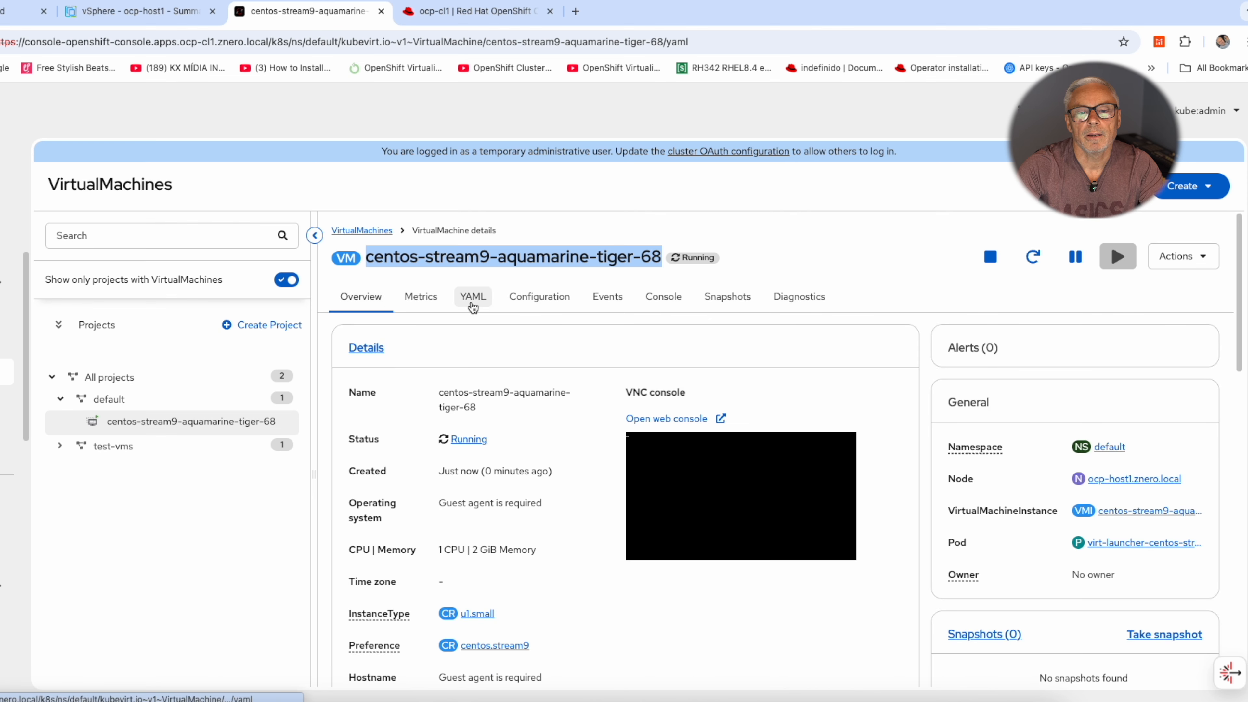
scroll(556, 462, down, 1)
scroll(556, 462, up, 1)
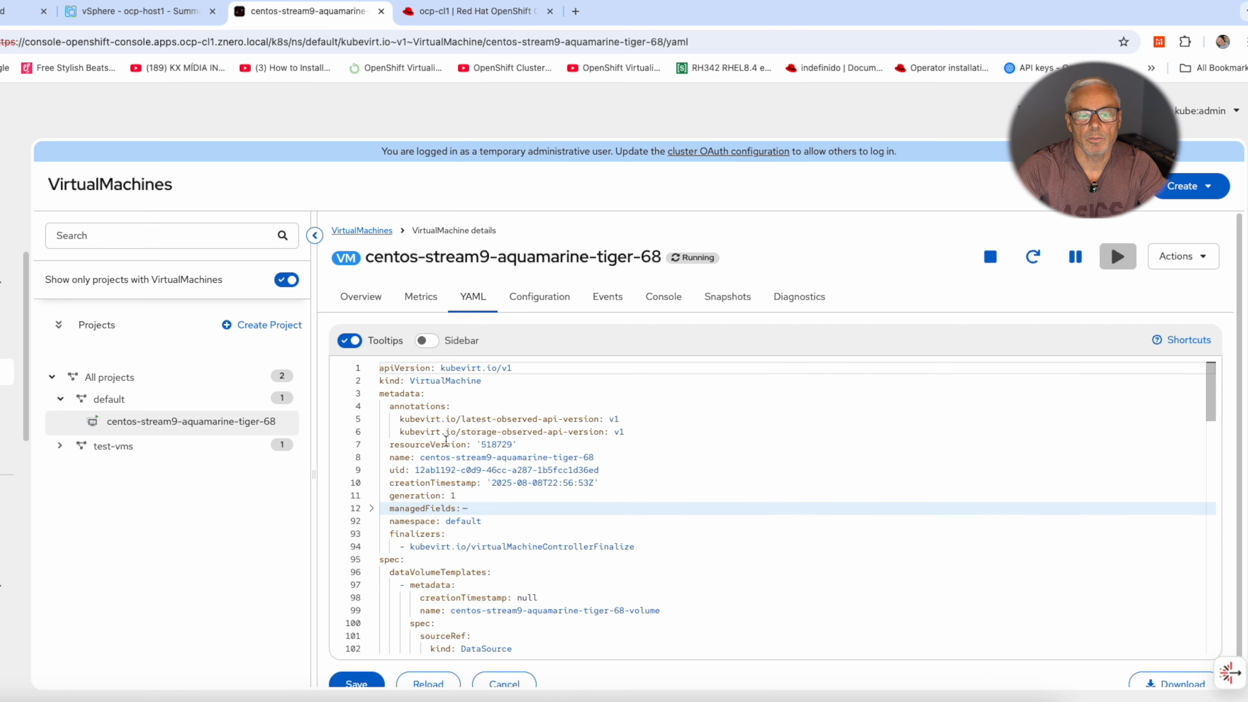
scroll(492, 472, down, 20)
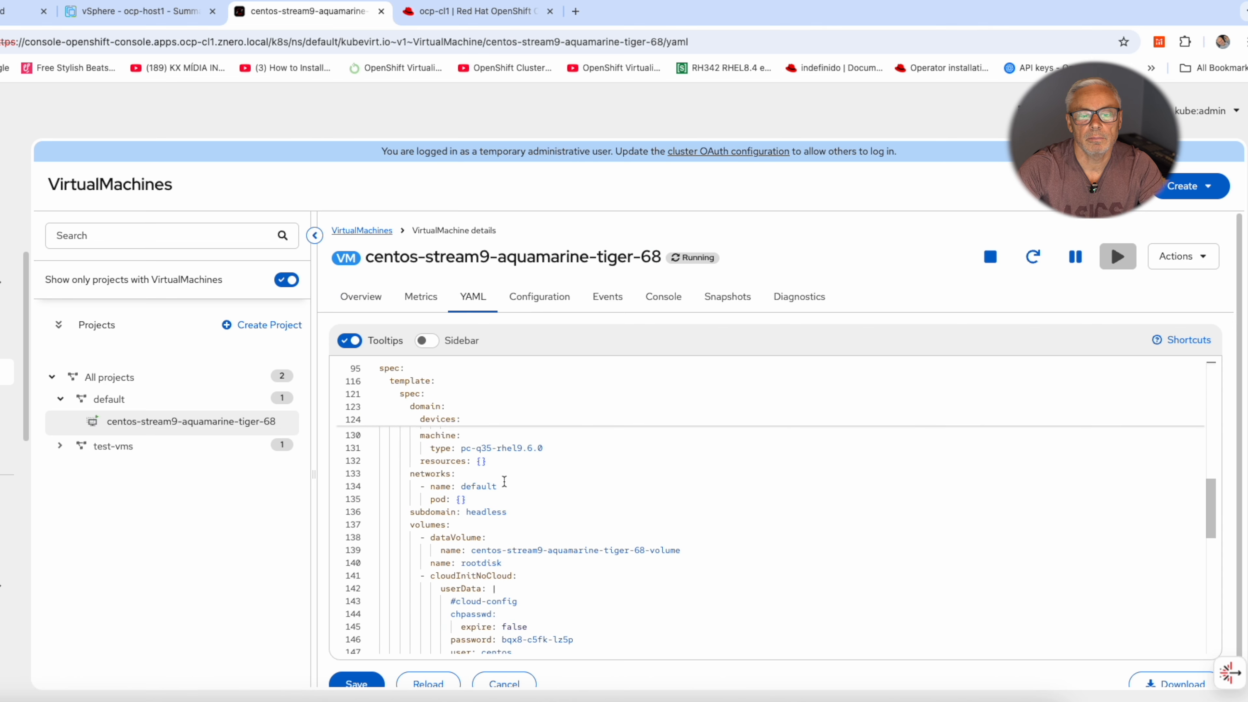
scroll(545, 501, down, 5)
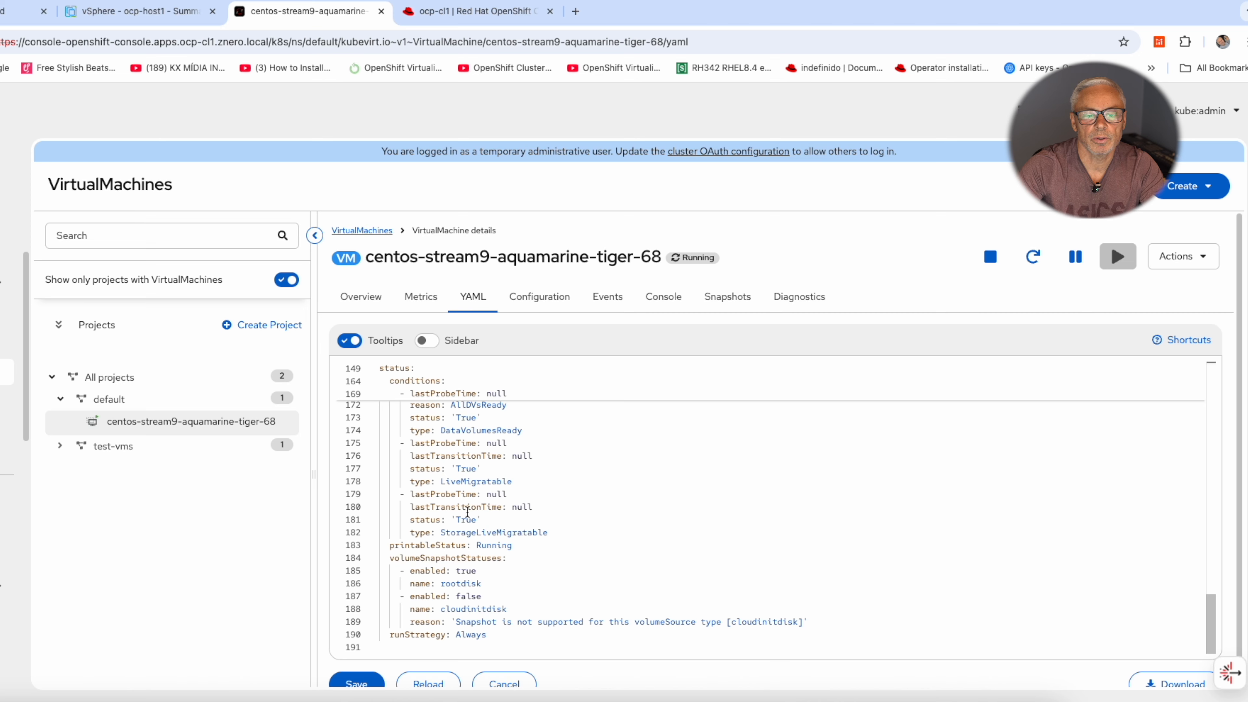
scroll(467, 513, up, 20)
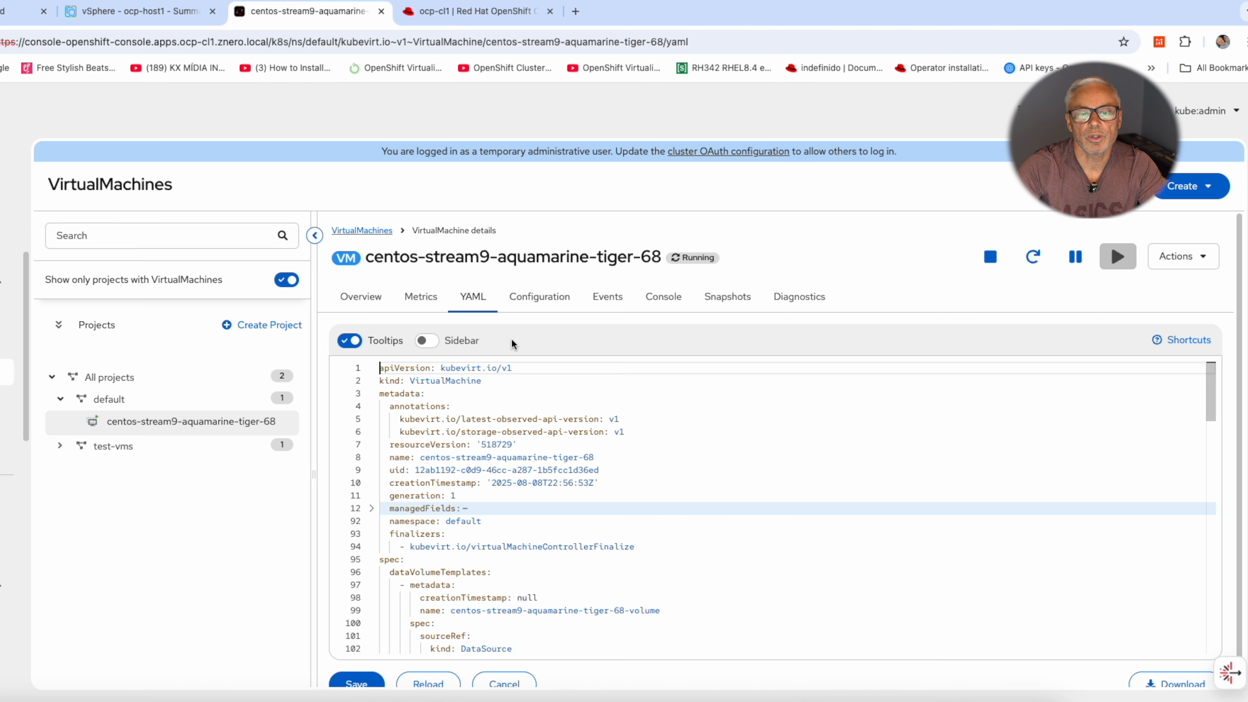
- Review the virtual machine's configuration details, storage and network interfaces
click(535, 305)
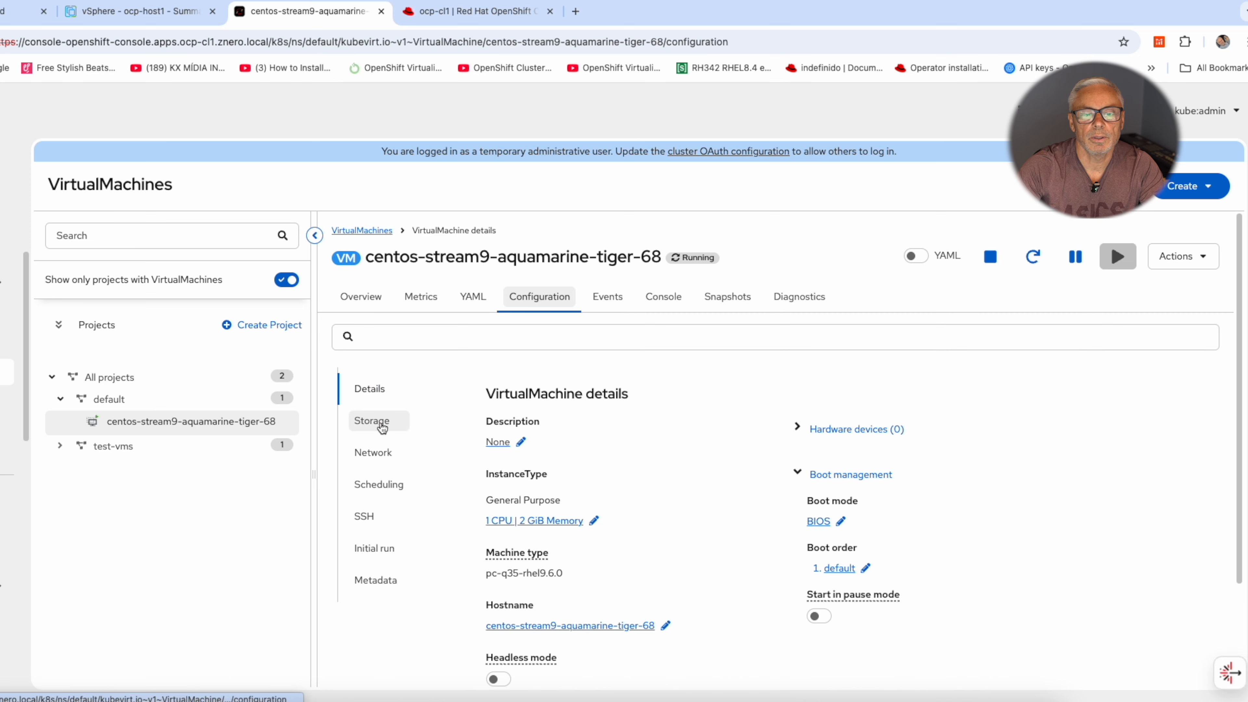
click(372, 422)
click(372, 454)
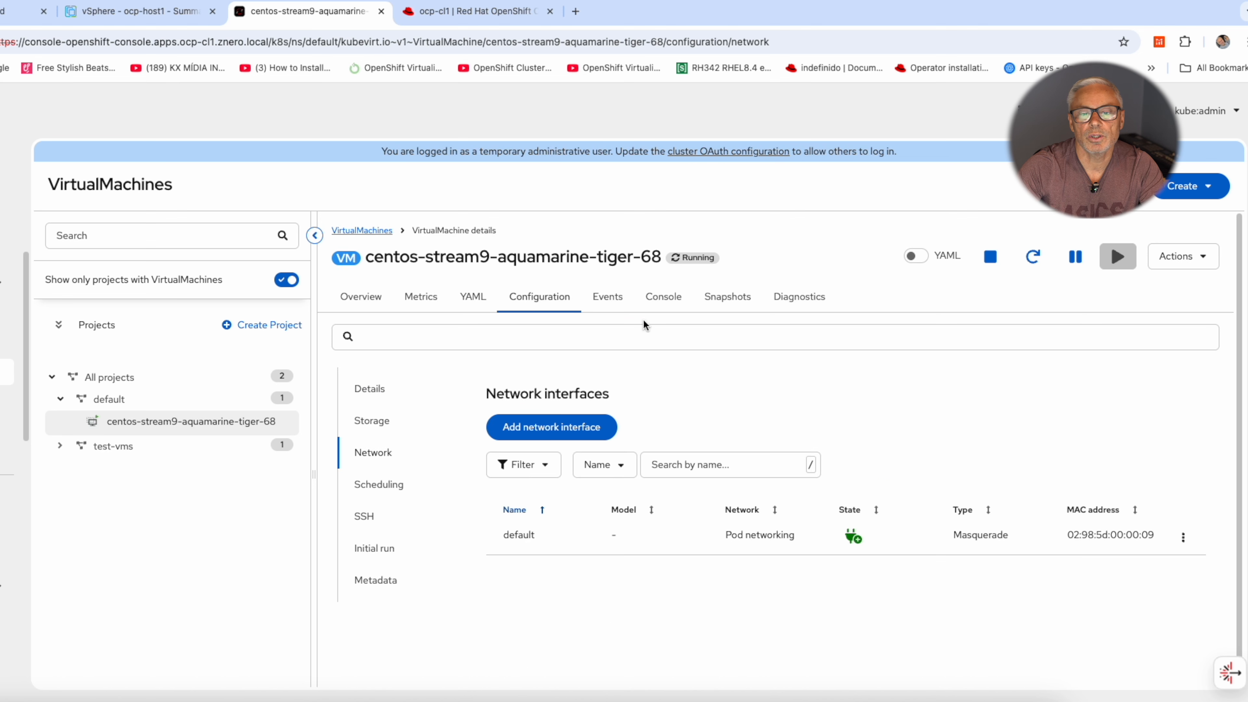
- Check the virtual machine's events, highlighting the one about the started machine instance
click(608, 298)
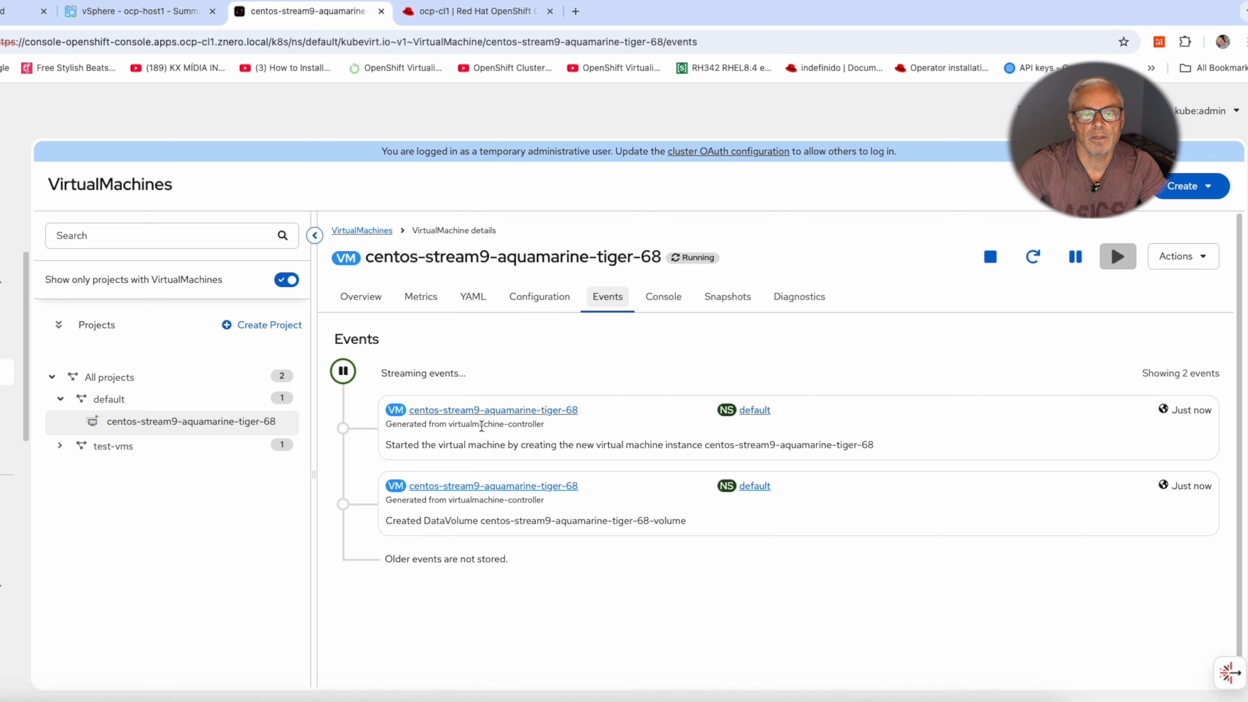
drag(892, 450, 435, 441)
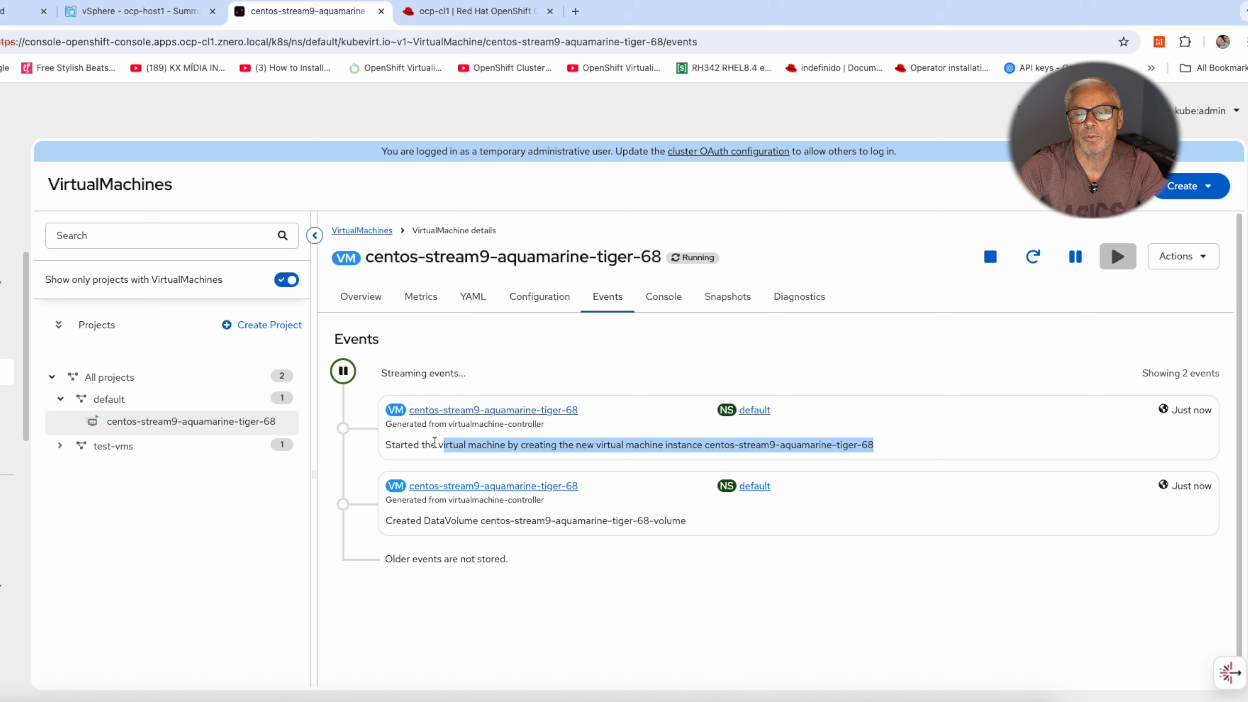
click(401, 446)
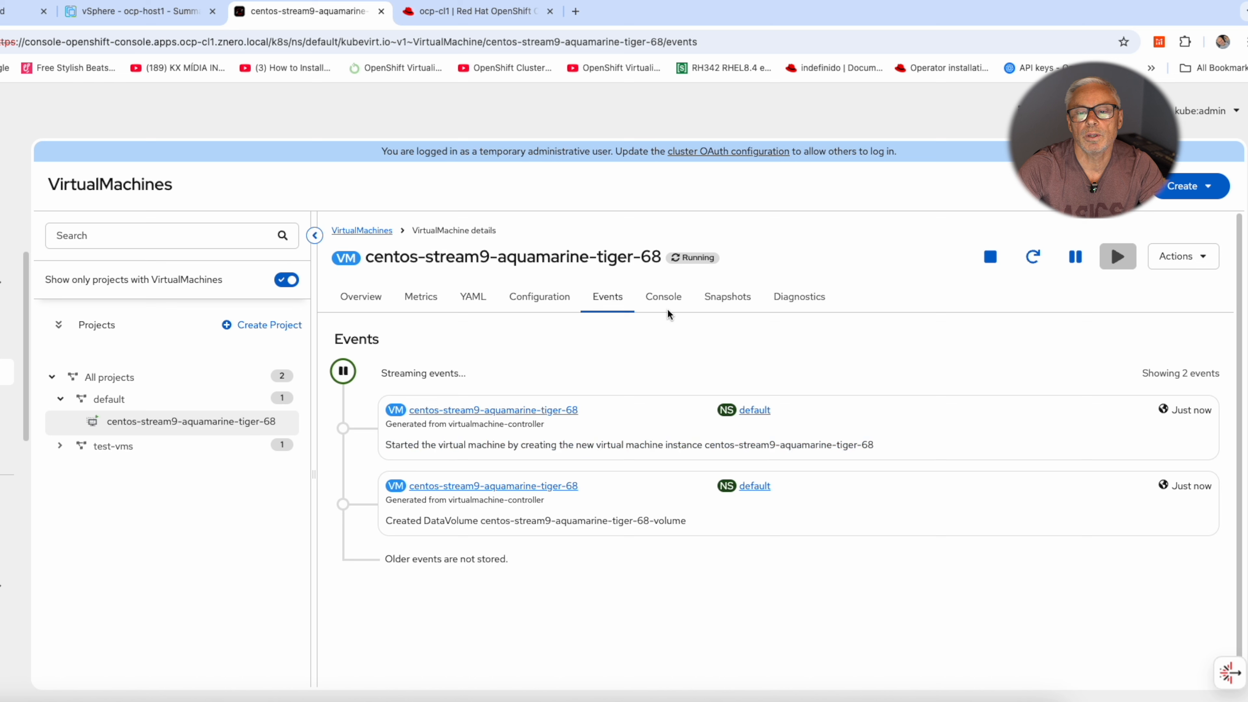
- Look at the virtual machine's console and snapshots, and return to its overview
click(662, 299)
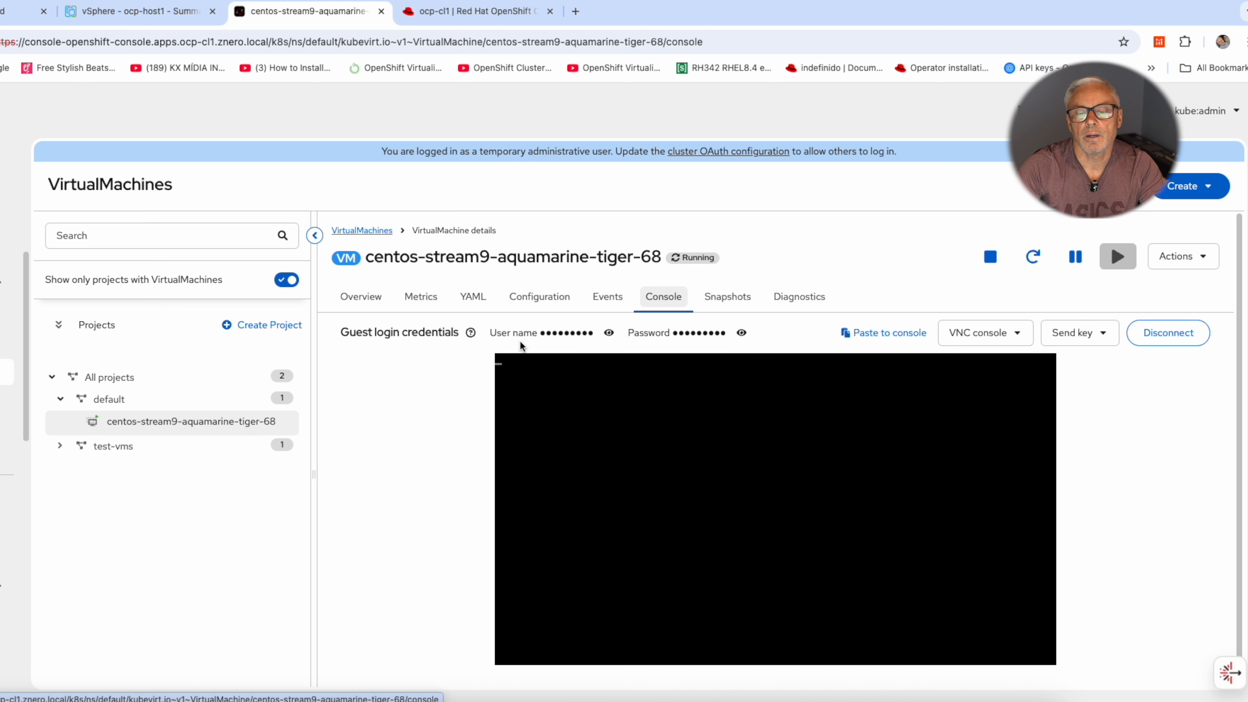
click(722, 300)
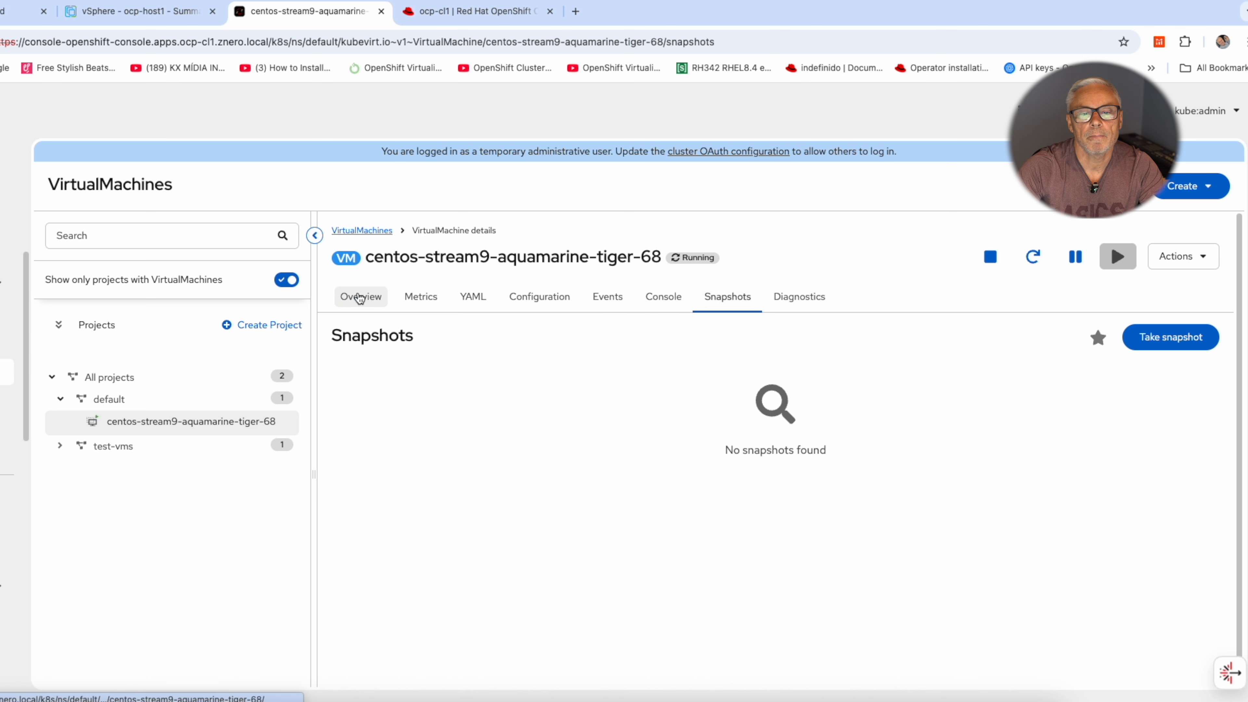
click(361, 297)
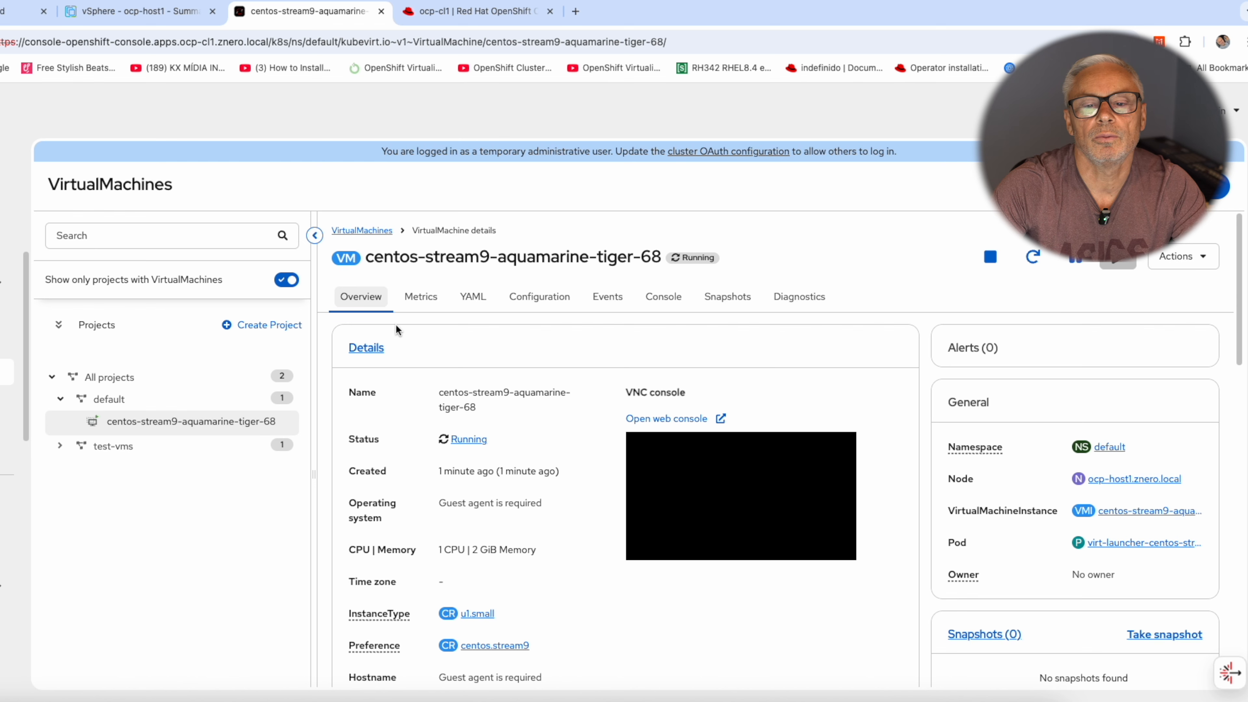
- Check the virtual machine's creation time in the overview details and open its standalone web console
click(656, 421)
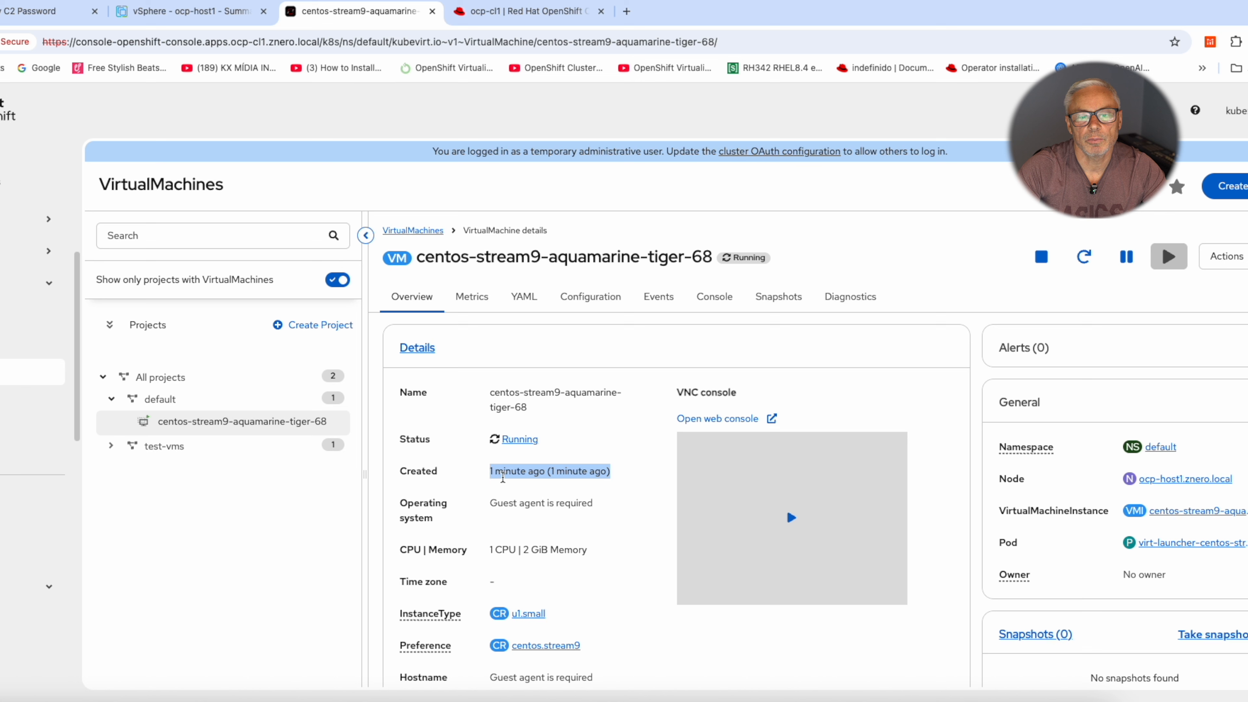
click(503, 477)
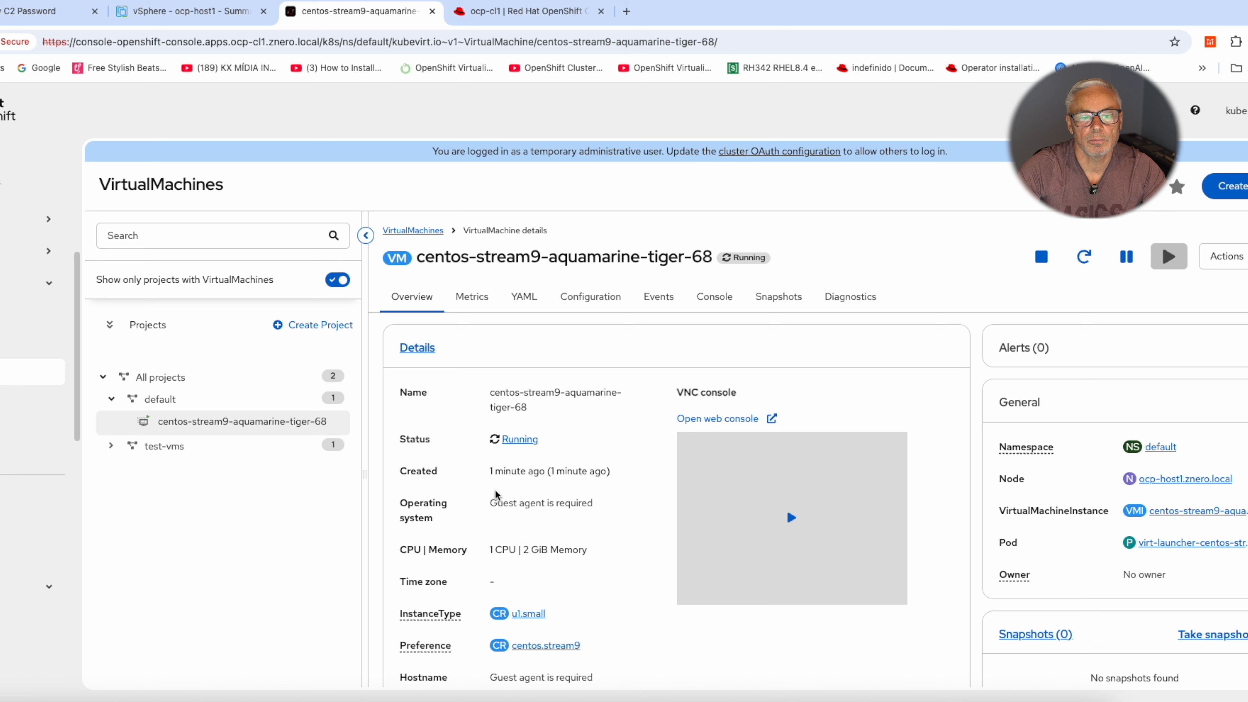
drag(613, 473, 522, 477)
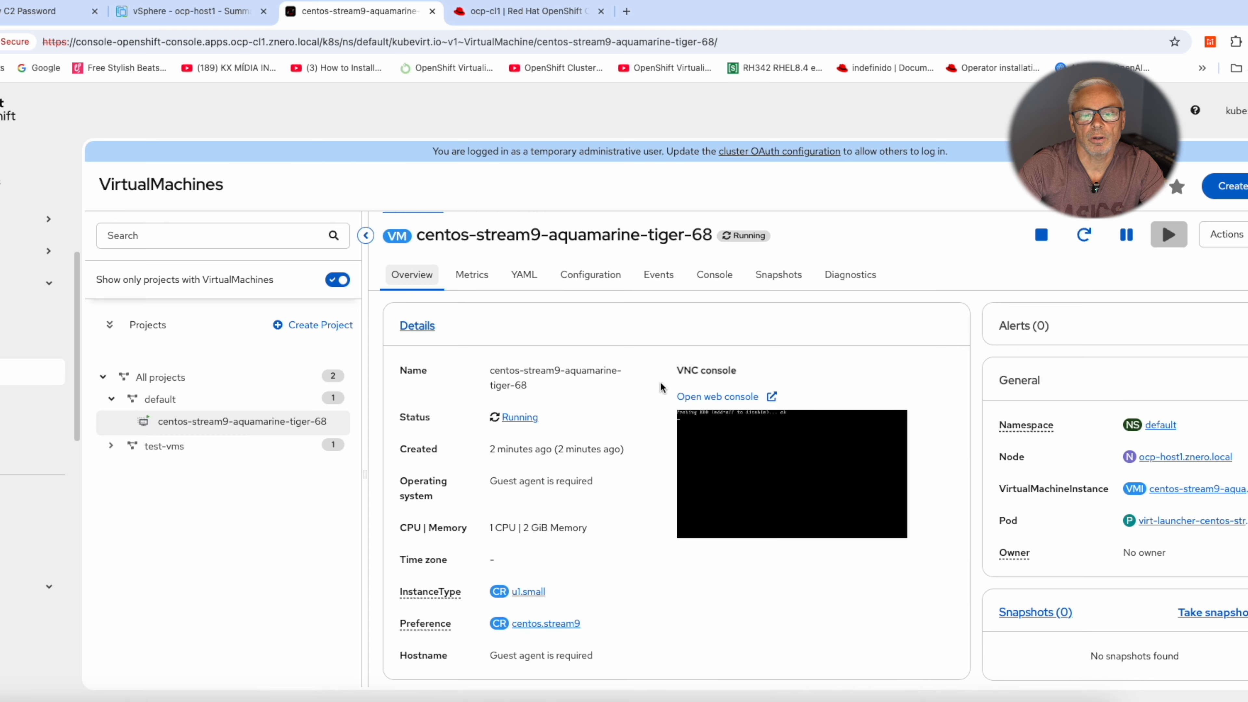
click(717, 418)
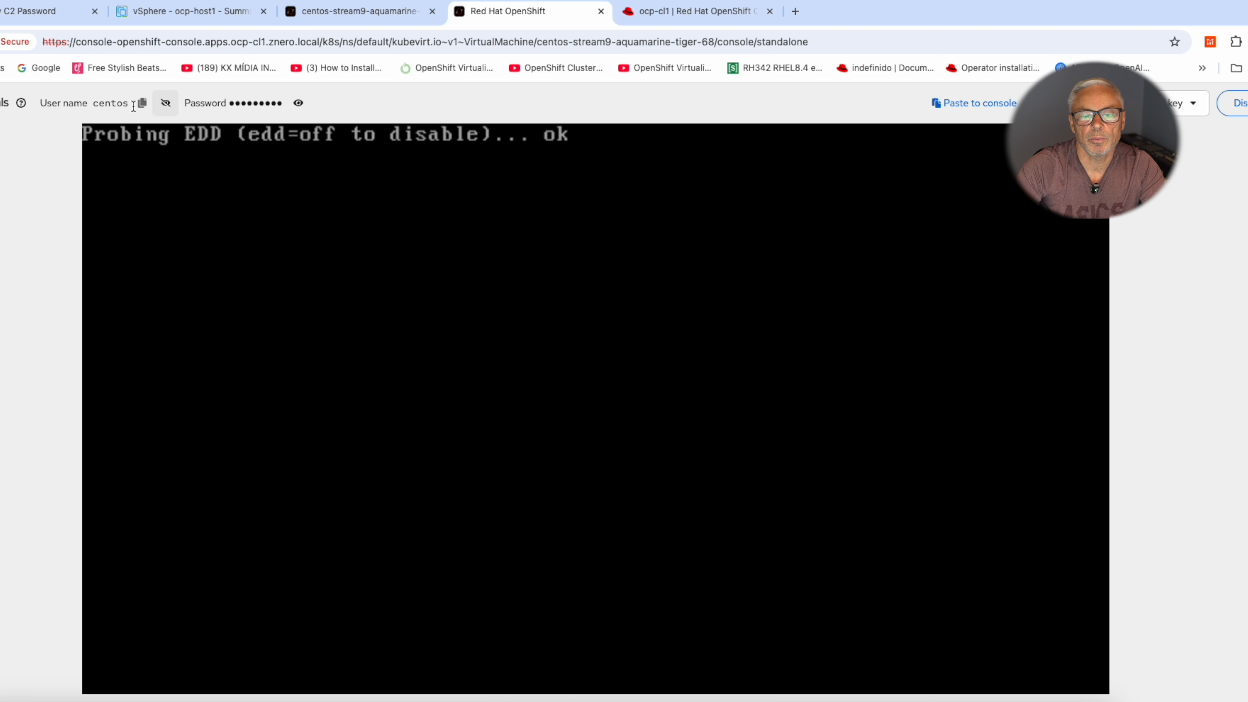